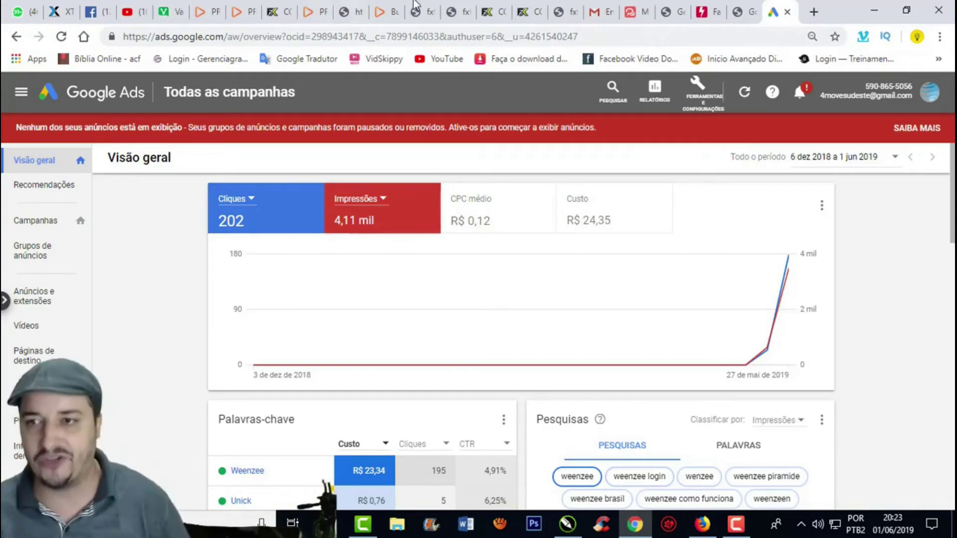
pyautogui.click(486, 11)
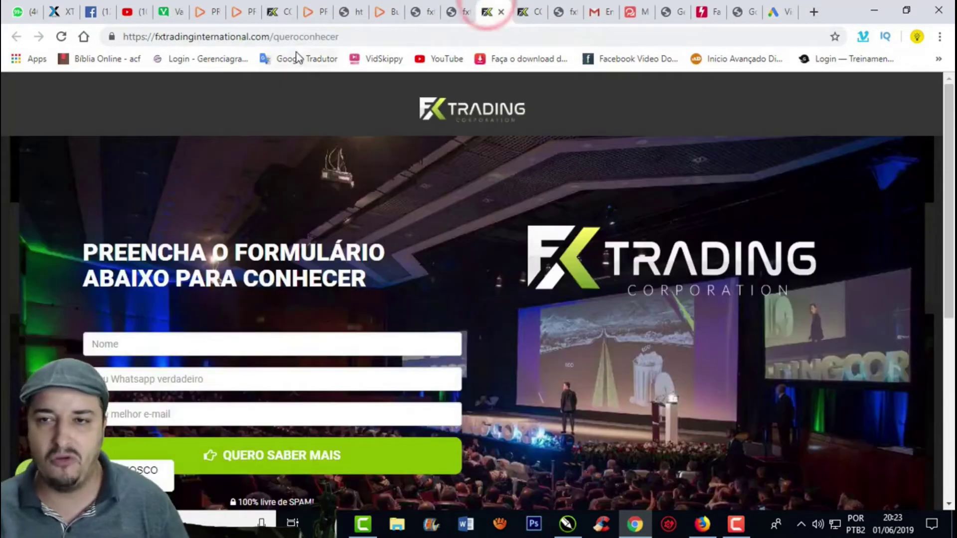
pyautogui.click(529, 12)
pyautogui.click(487, 7)
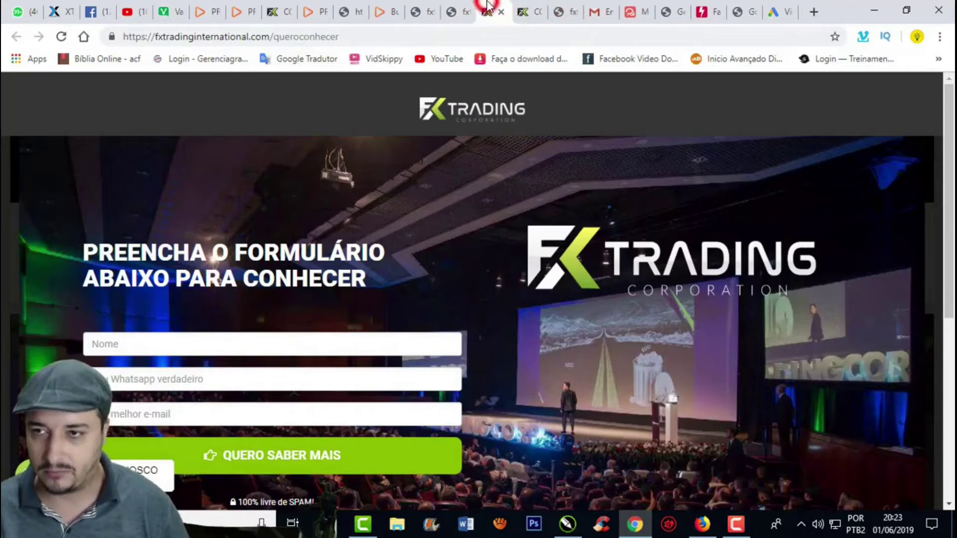
pyautogui.moveTo(270, 37); pyautogui.dragTo(105, 36)
pyautogui.hotkey('ctrl', 'c')
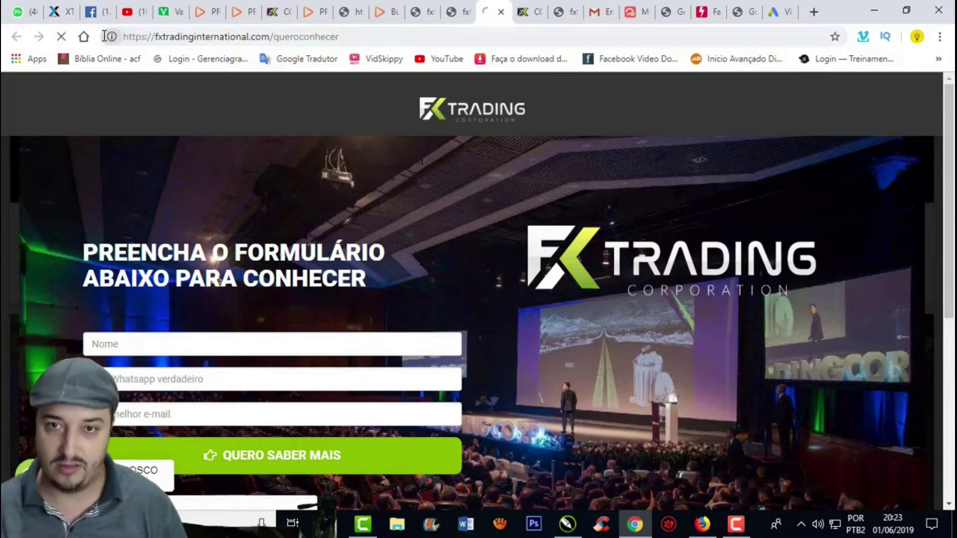
pyautogui.click(195, 42)
pyautogui.hotkey('ctrl', 'v')
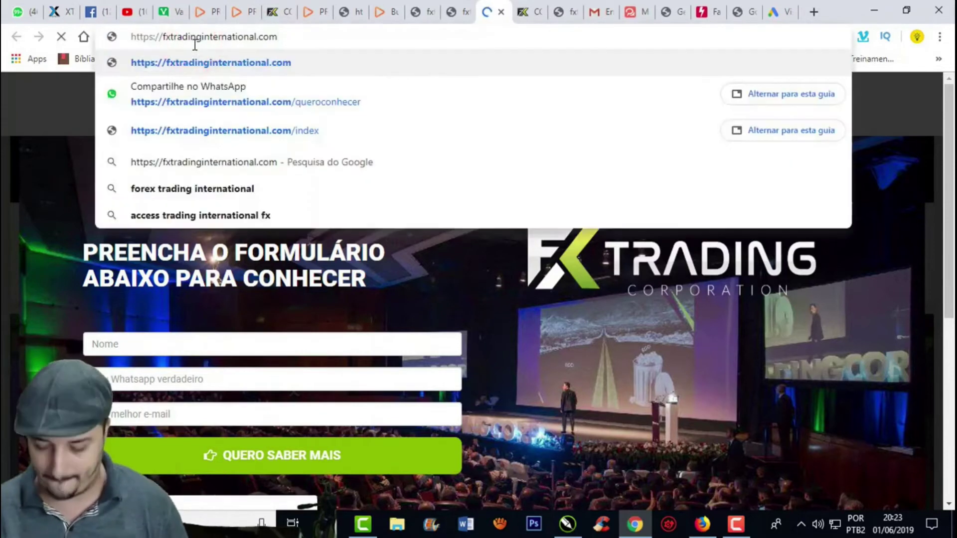
pyautogui.press('Return')
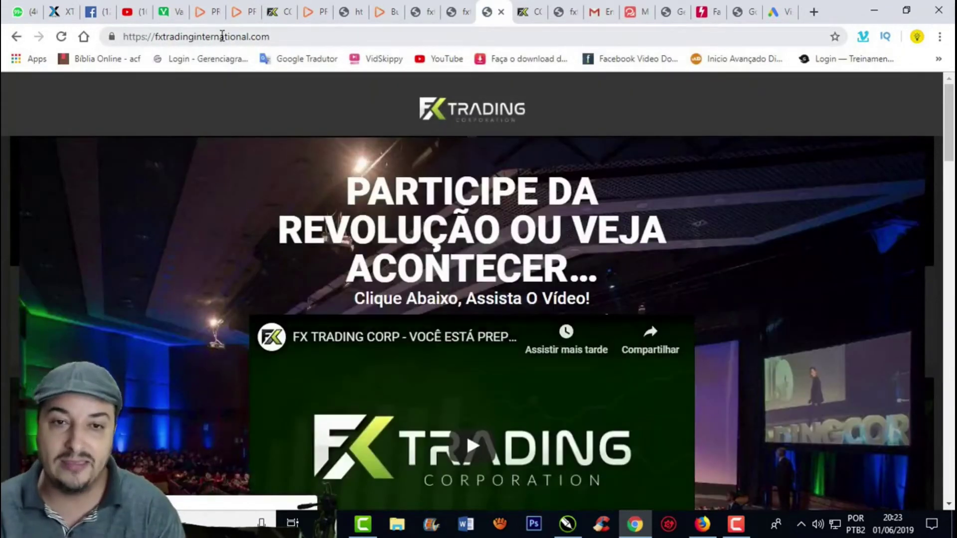
# Step: Copy the home page's web address and look through the page's content
pyautogui.click(221, 38)
pyautogui.rightClick(221, 38)
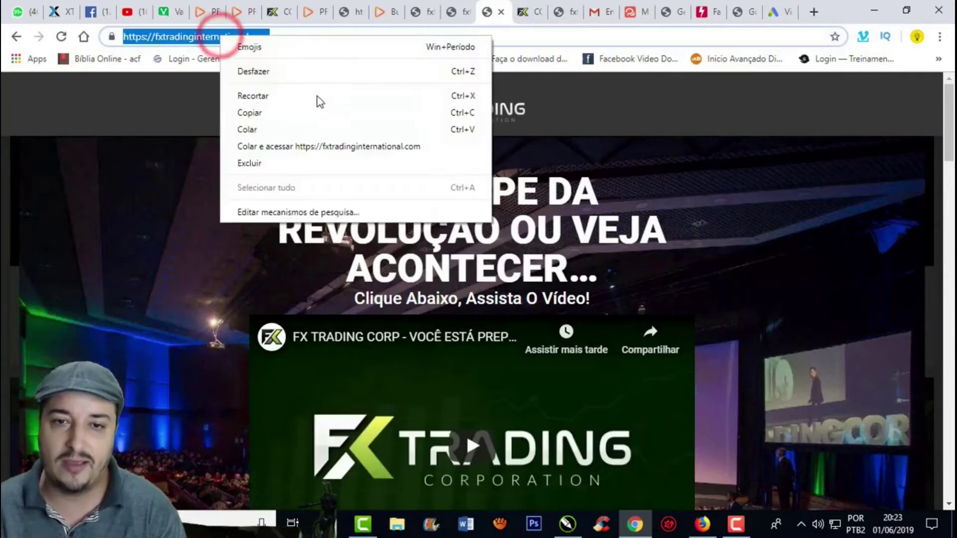
pyautogui.click(320, 112)
pyautogui.scroll(-10, 363, 325)
pyautogui.scroll(10, 364, 324)
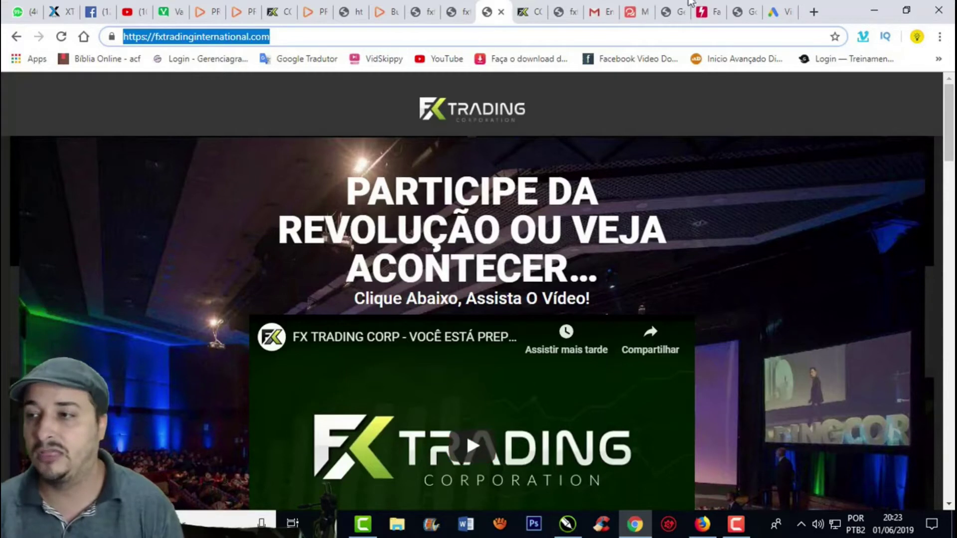
# Step: Switch to Google Ads and start a new campaign from the campaigns overview
pyautogui.click(778, 12)
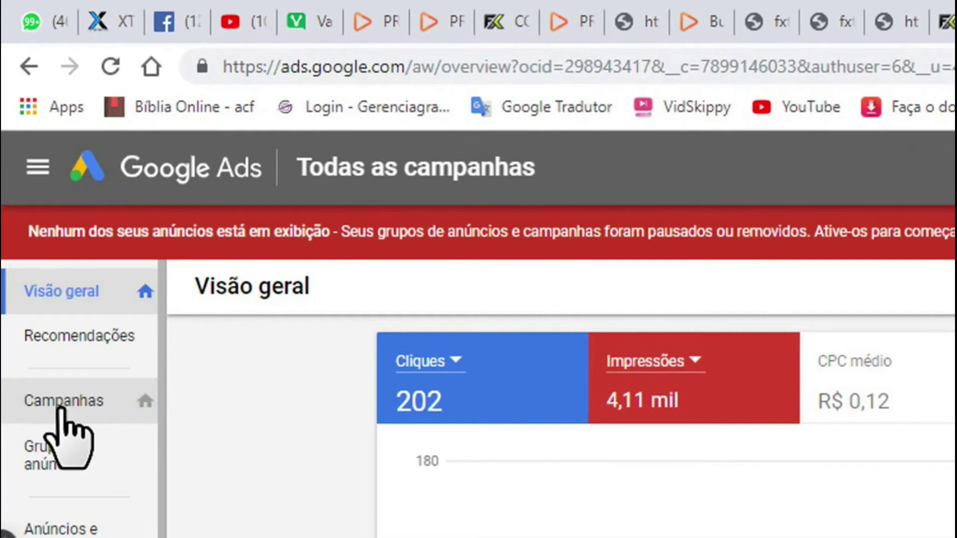
pyautogui.click(60, 406)
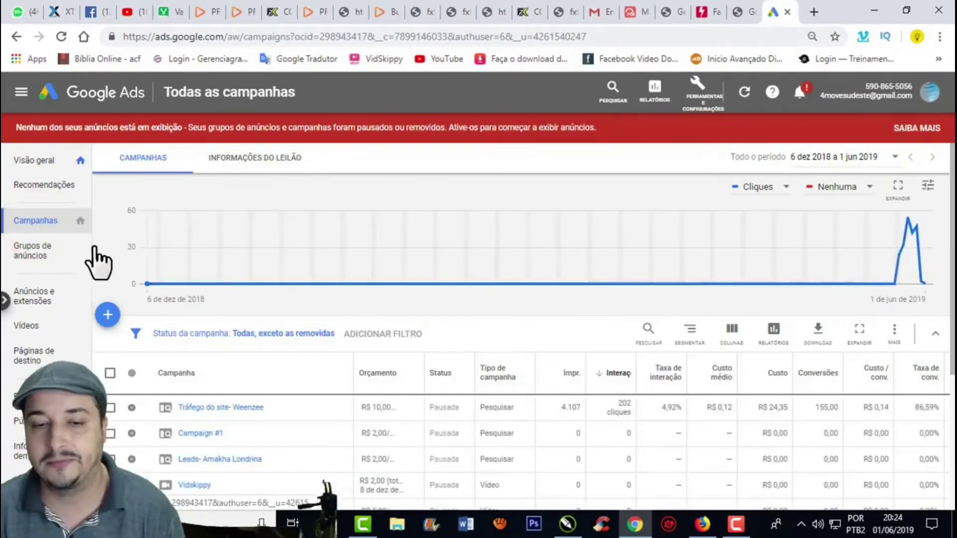
pyautogui.click(107, 315)
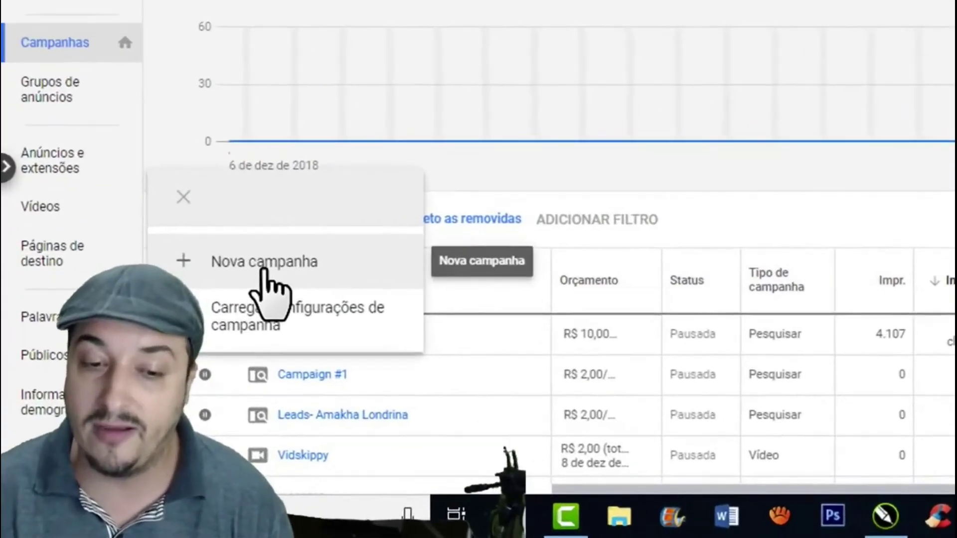
pyautogui.click(263, 272)
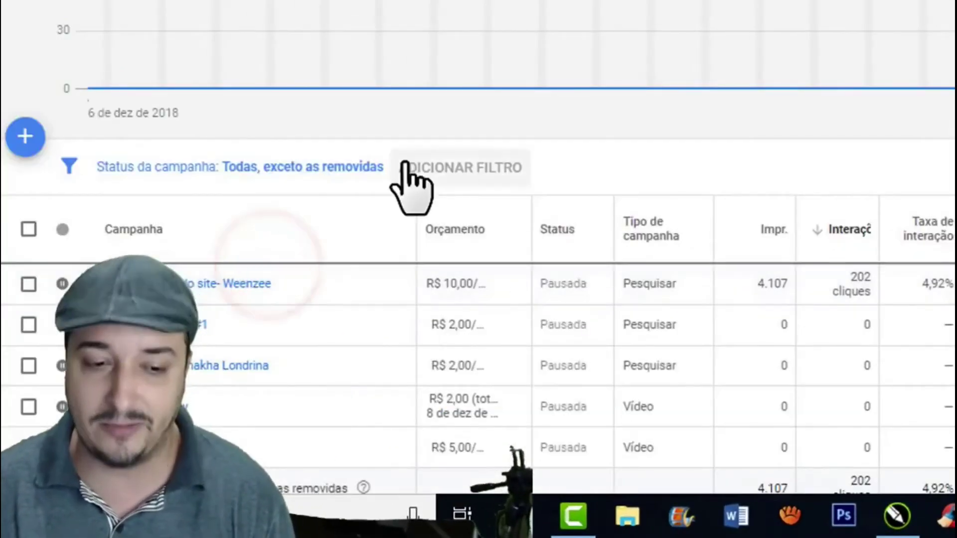
pyautogui.scroll(-2, 406, 188)
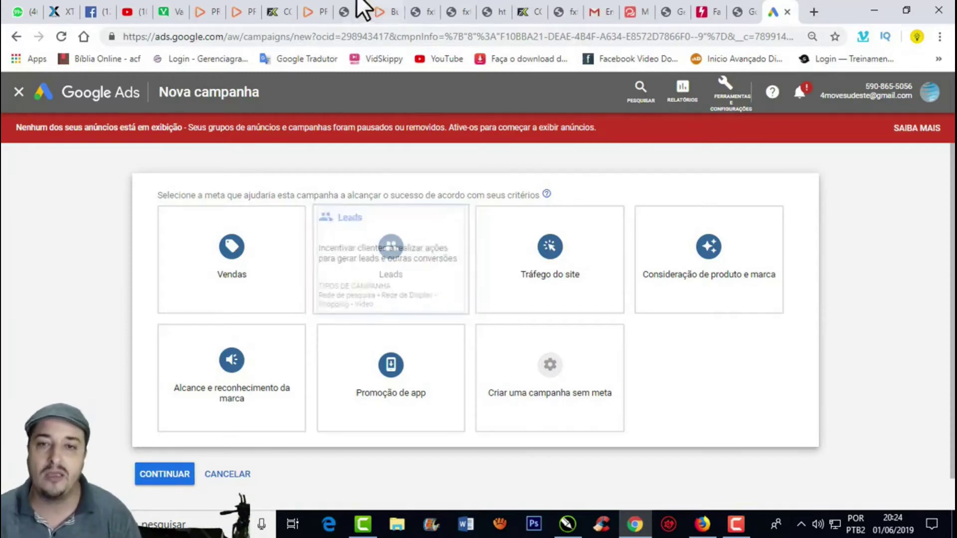
# Step: Switch to the Starter Digital project and examine the published landing page at divinaideiadigital.com/index
pyautogui.click(314, 11)
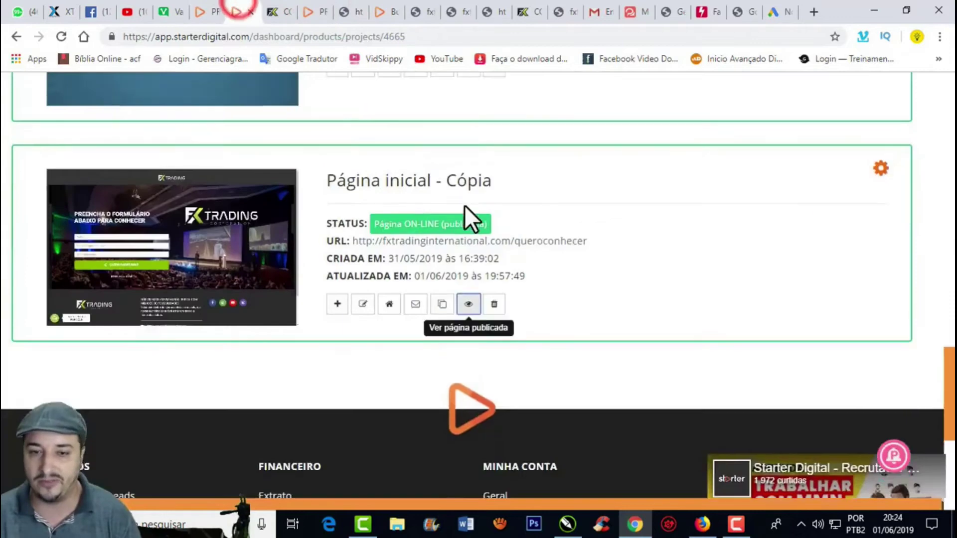
pyautogui.click(468, 303)
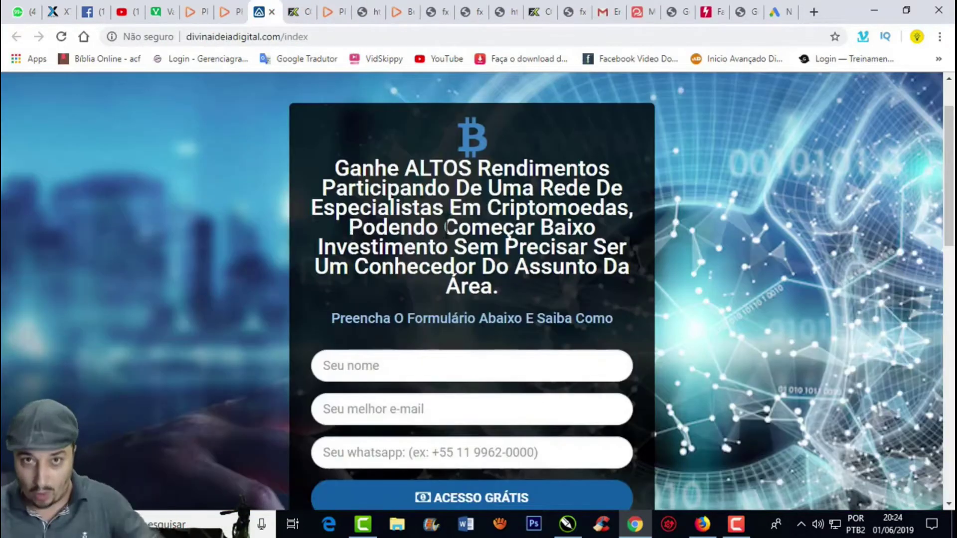
pyautogui.scroll(-10, 494, 264)
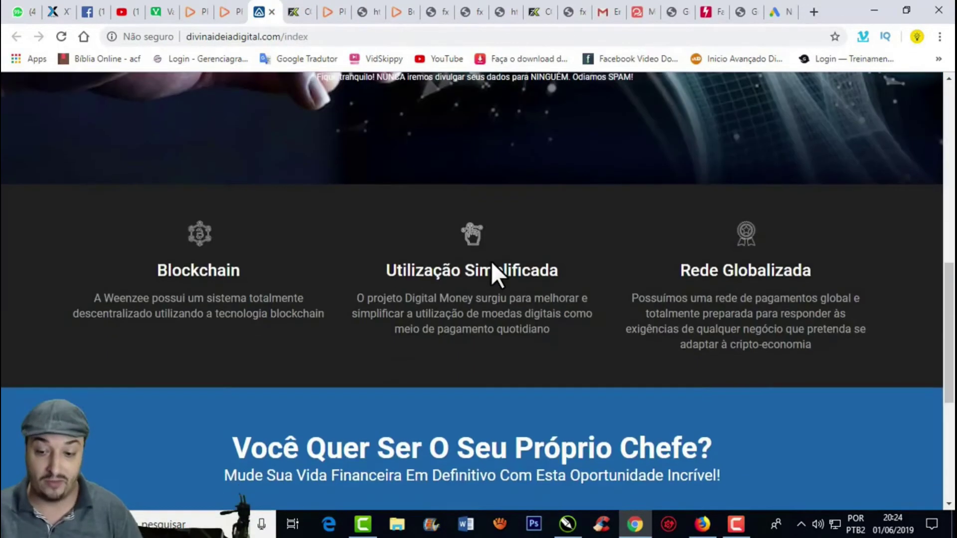
pyautogui.scroll(-6, 568, 284)
pyautogui.scroll(11, 564, 299)
pyautogui.scroll(6, 411, 352)
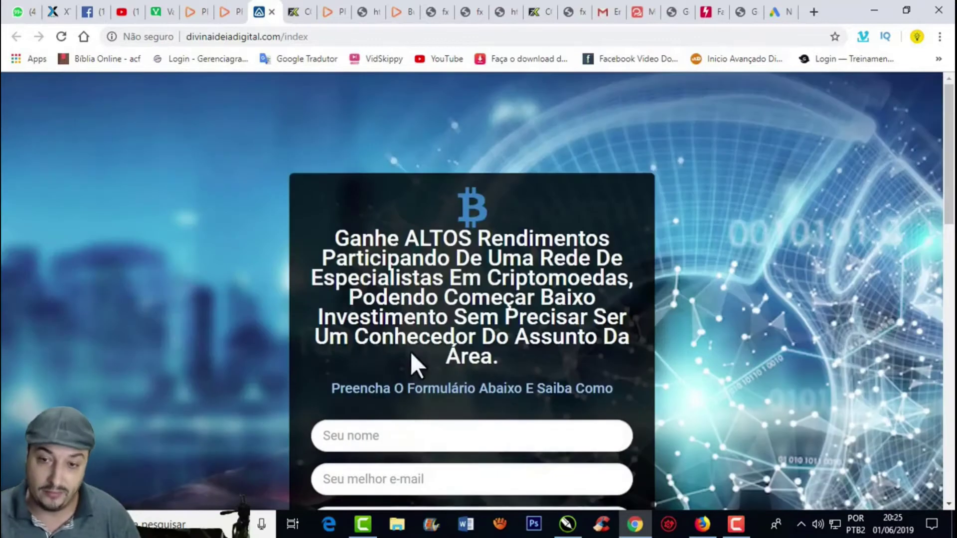
# Step: Switch back to Google Ads and select the goal Tráfego do site with the campaign type Rede de pesquisa
pyautogui.click(781, 11)
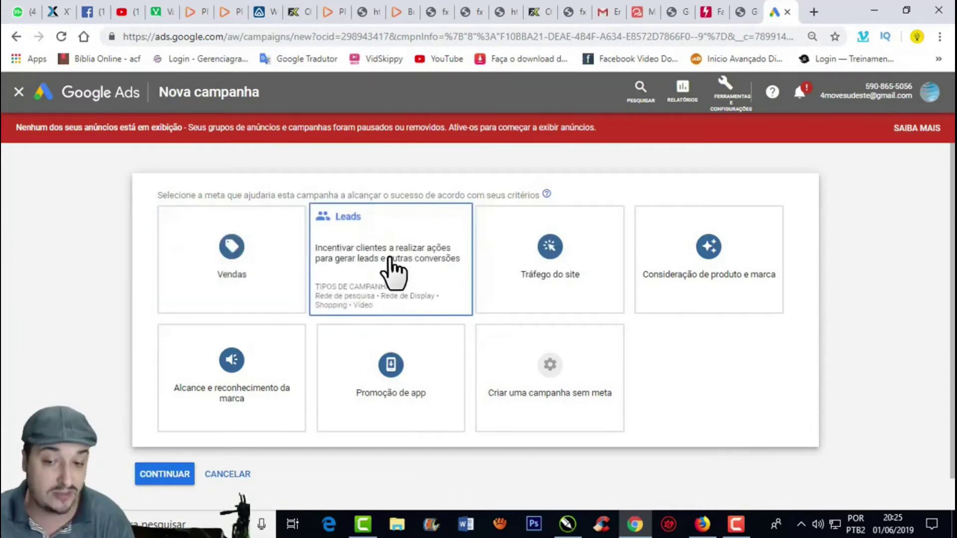
pyautogui.click(551, 256)
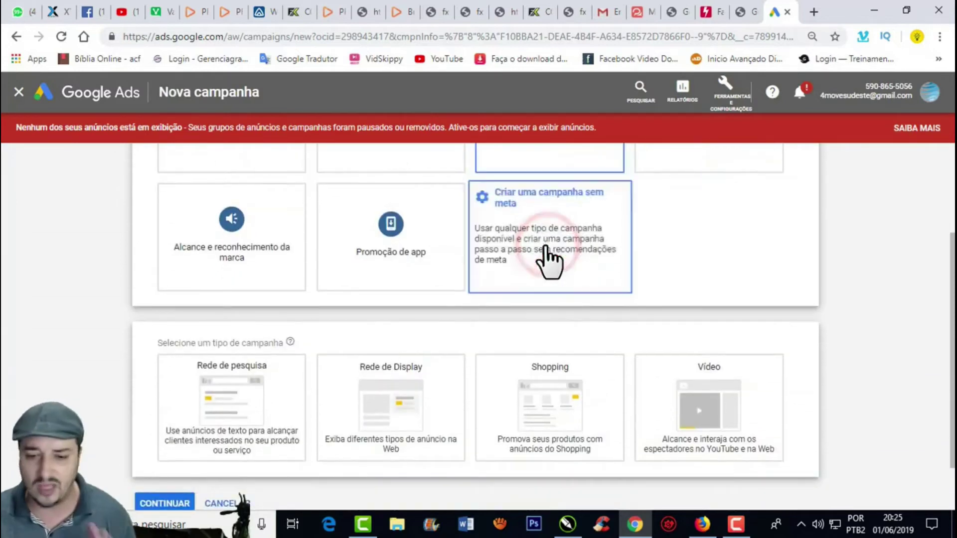
pyautogui.scroll(-2, 878, 353)
pyautogui.scroll(4, 515, 398)
pyautogui.scroll(-4, 620, 442)
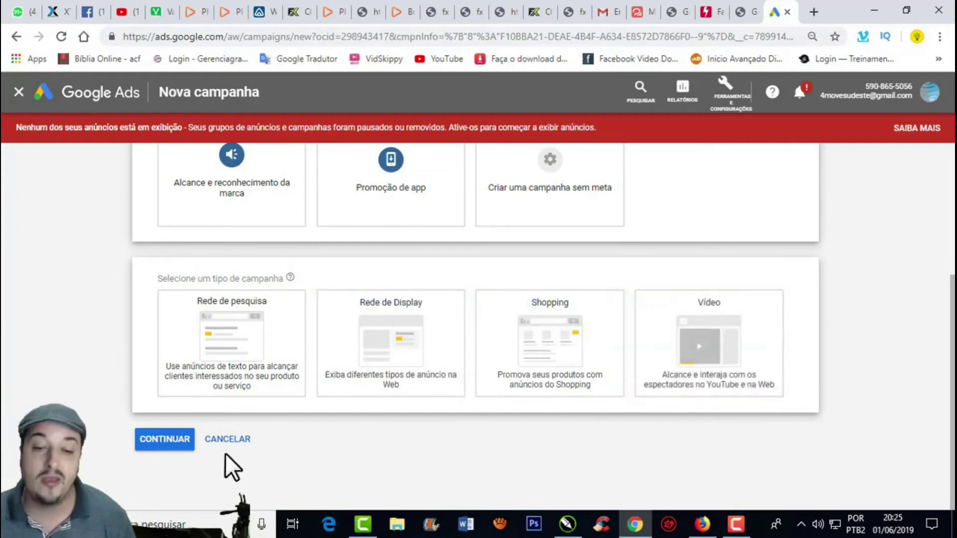
pyautogui.click(274, 331)
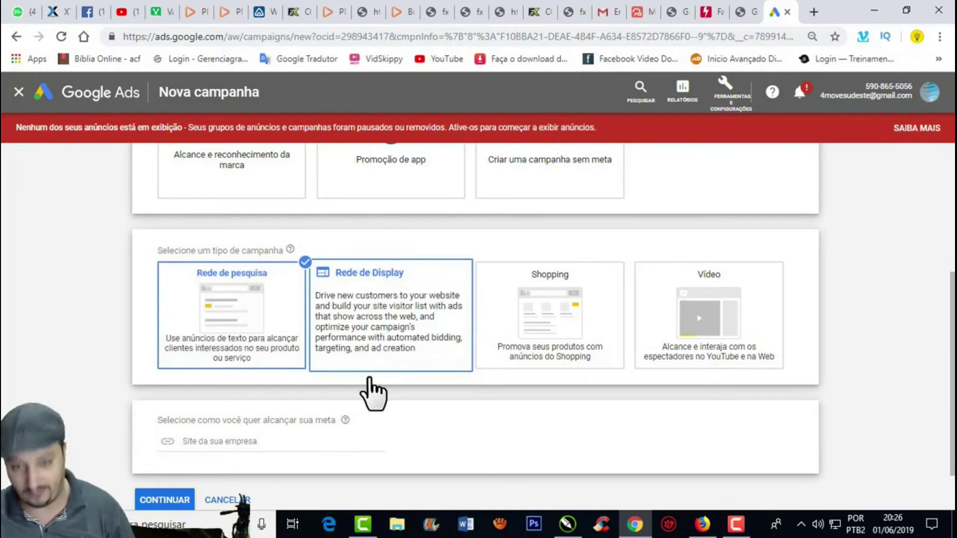
pyautogui.click(304, 447)
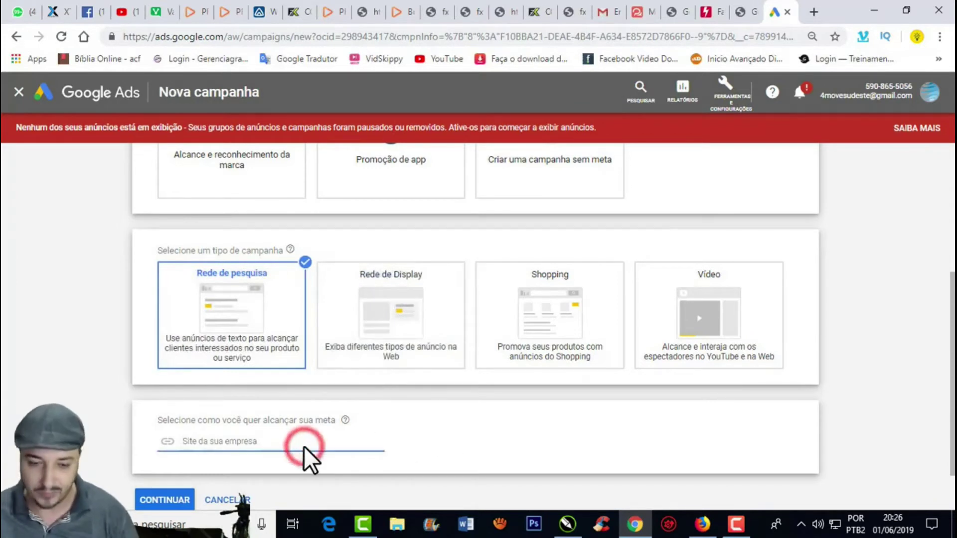
pyautogui.scroll(-1, 258, 436)
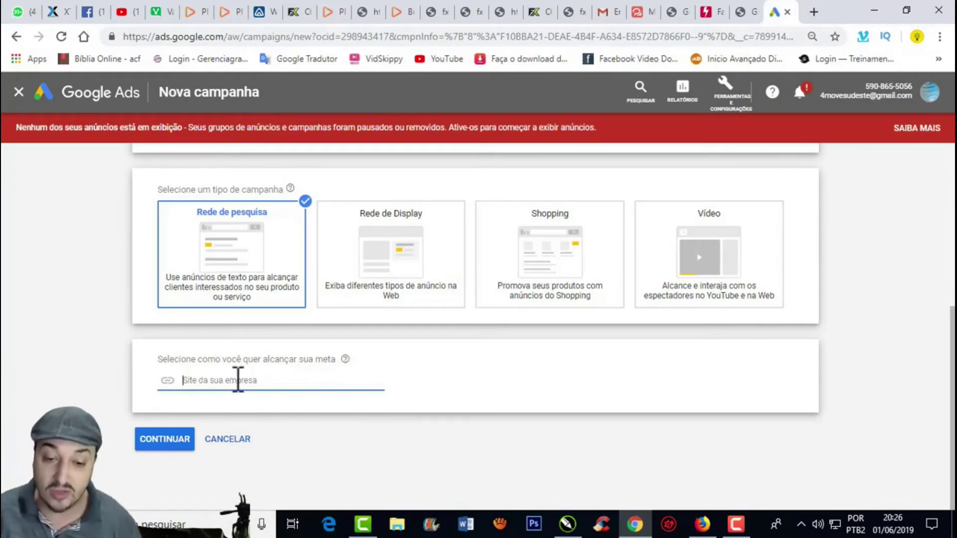
pyautogui.write('https://fxtradinginternational.com/')
pyautogui.click(326, 438)
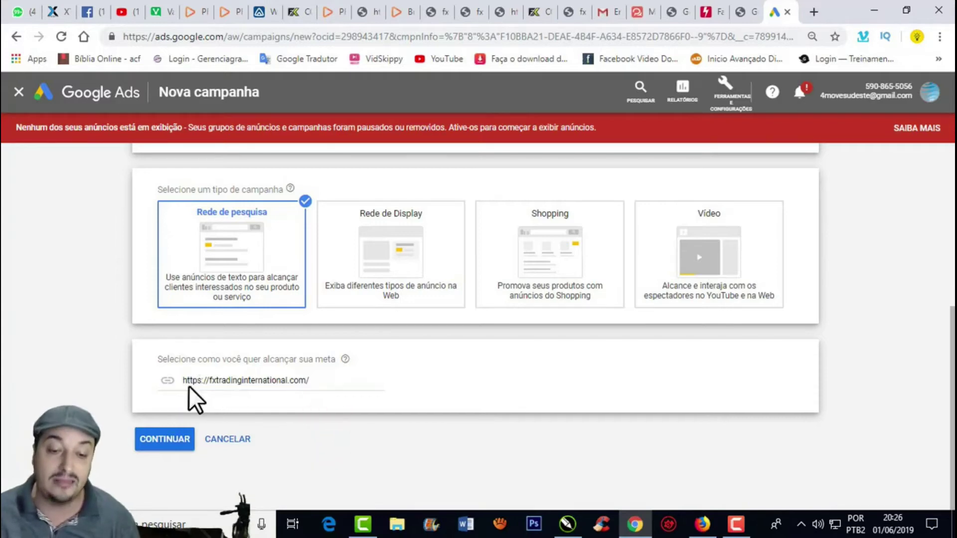
pyautogui.click(331, 379)
pyautogui.press('BackSpace')
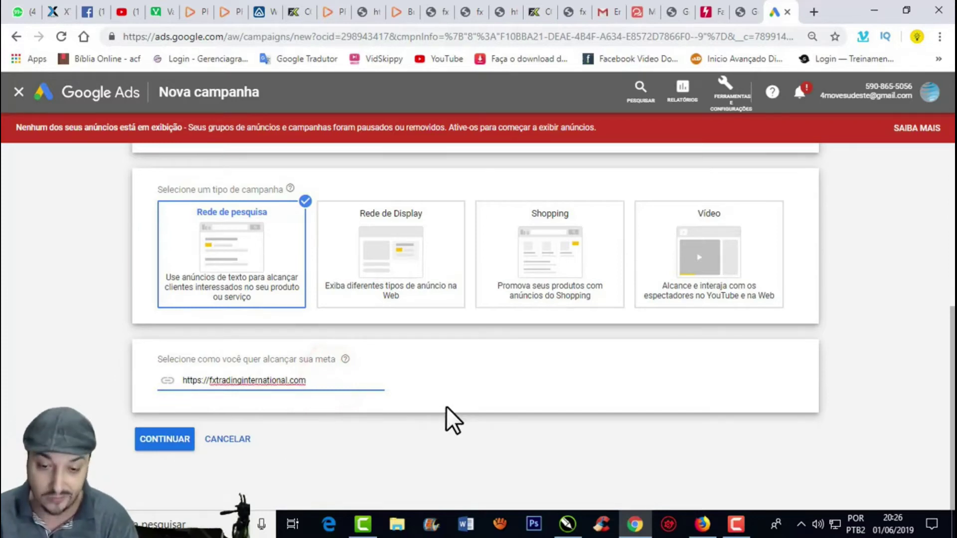
pyautogui.click(180, 439)
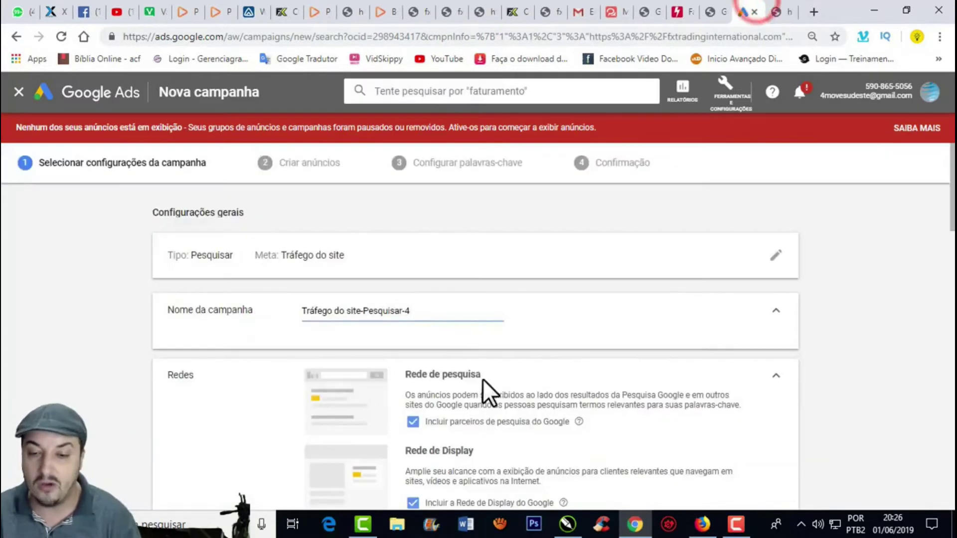
# Step: Rename the campaign as "Tráfego do site- FX"
pyautogui.click(434, 309)
pyautogui.moveTo(408, 314); pyautogui.dragTo(364, 318)
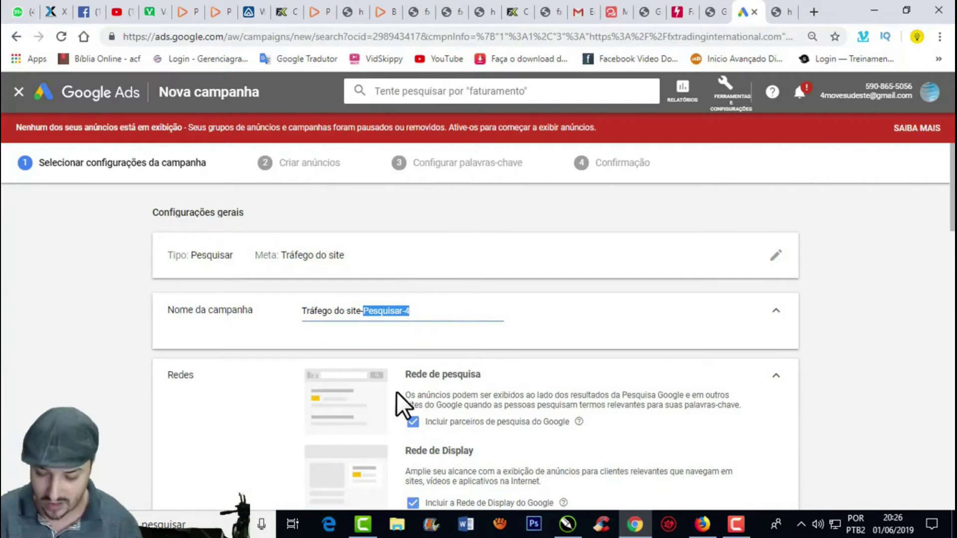
pyautogui.press('BackSpace')
pyautogui.write('FX')
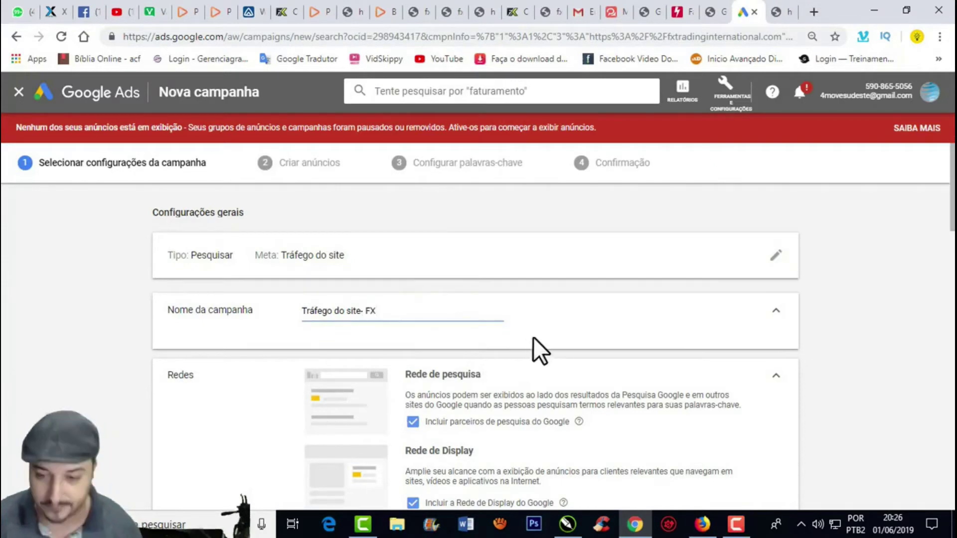
# Step: Review the network options, expand the additional campaign settings and check the start date calendar
pyautogui.scroll(-2, 539, 349)
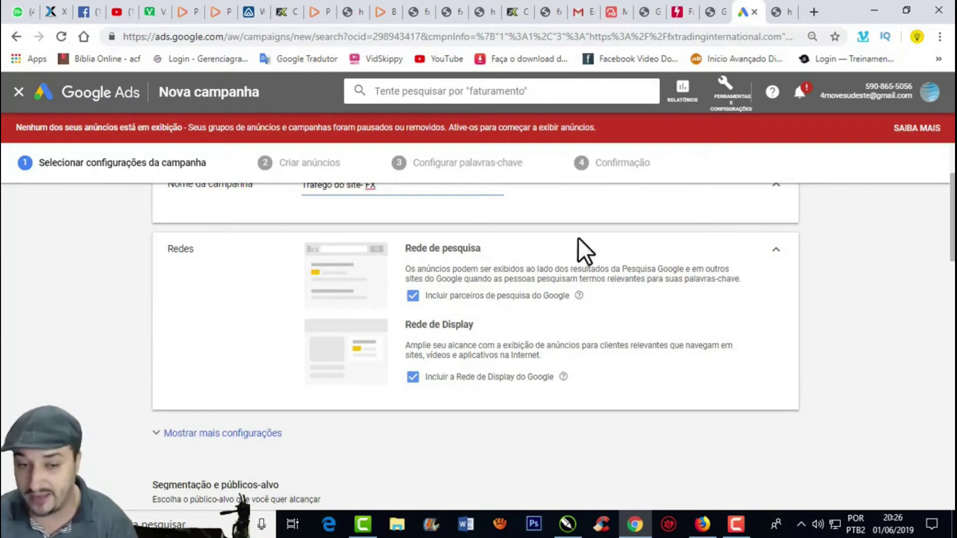
pyautogui.scroll(-1, 286, 419)
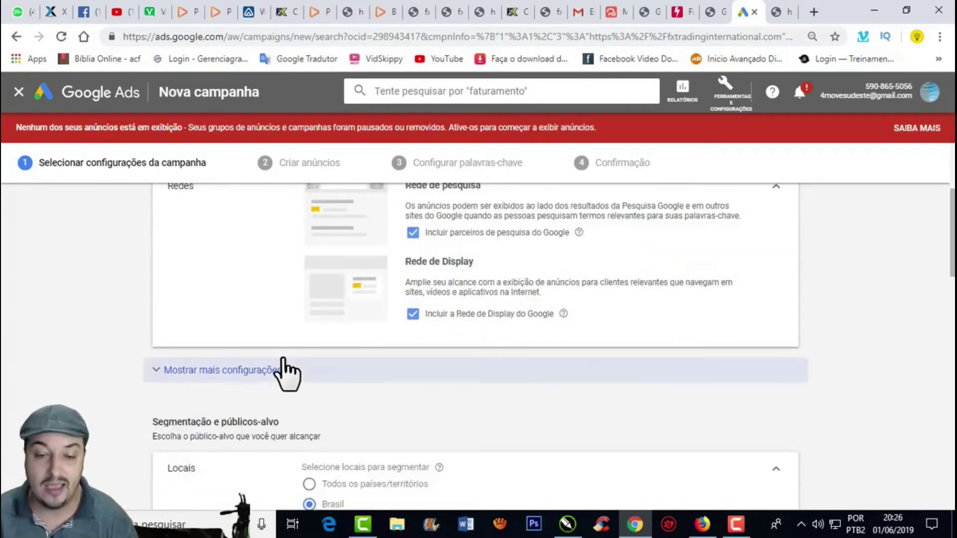
pyautogui.click(265, 369)
pyautogui.scroll(-1, 539, 329)
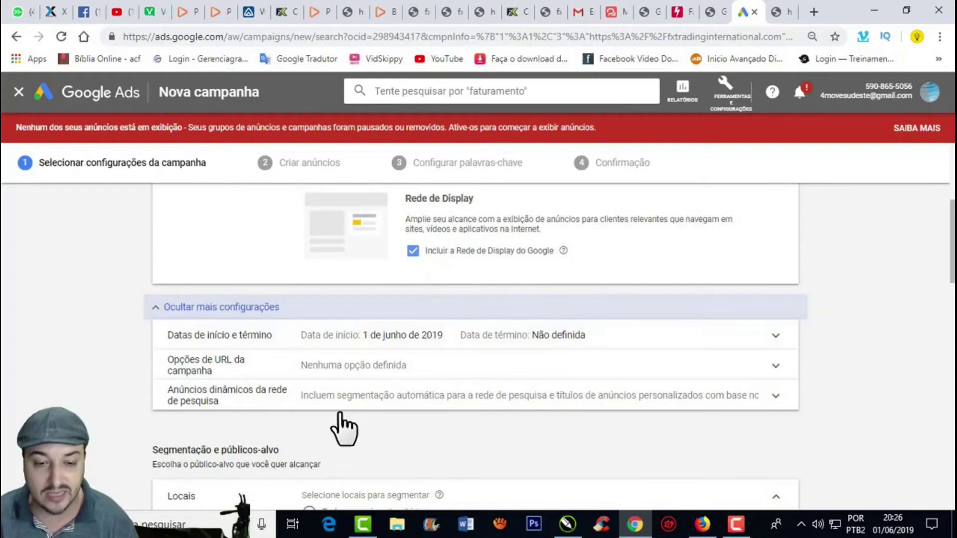
pyautogui.click(378, 339)
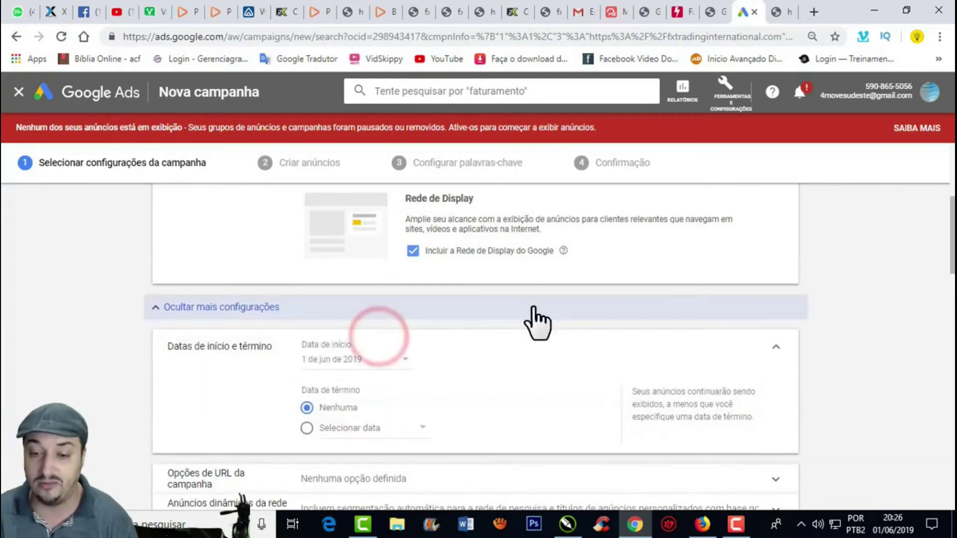
pyautogui.click(400, 361)
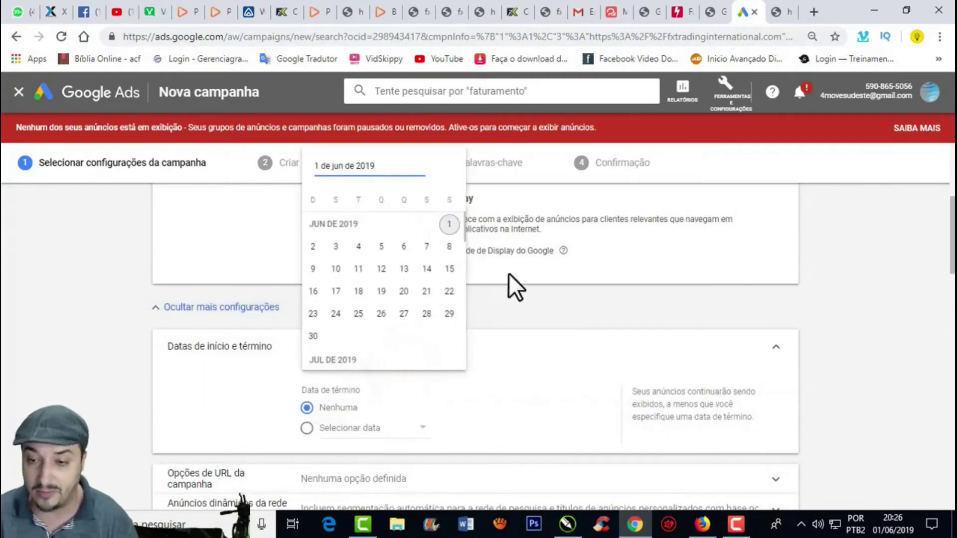
pyautogui.click(523, 303)
pyautogui.click(316, 306)
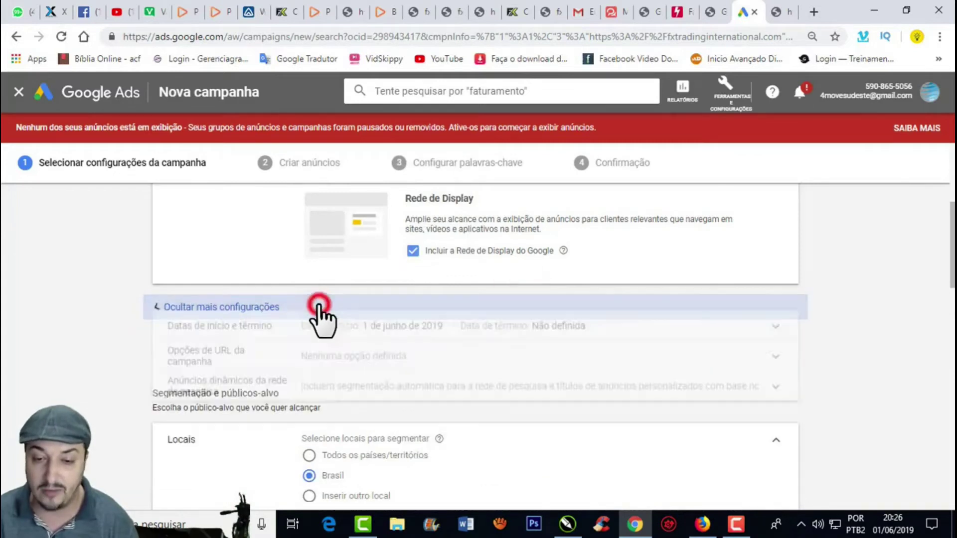
# Step: Expand the campaign's start and end dates and set the end date to 31 de jul de 2019
pyautogui.click(514, 327)
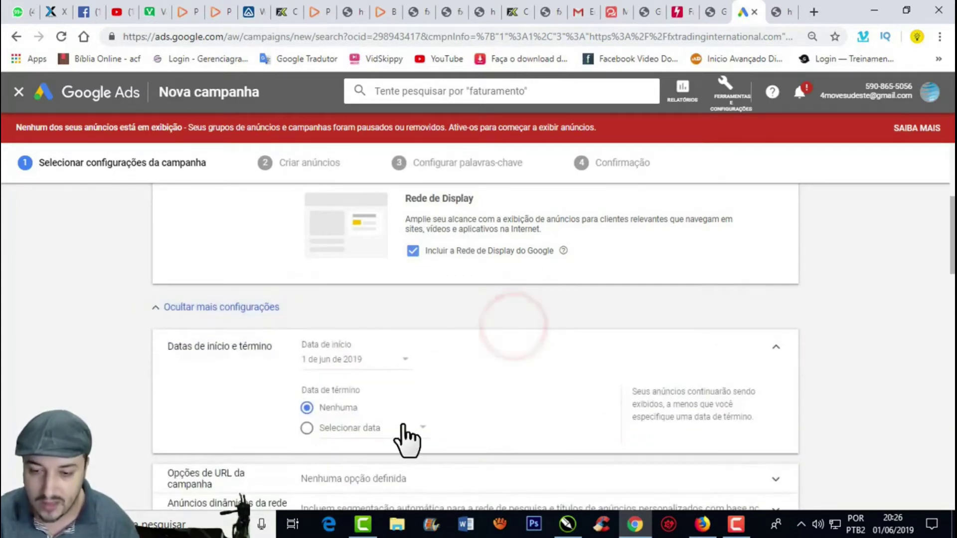
pyautogui.click(412, 428)
pyautogui.scroll(-4, 438, 337)
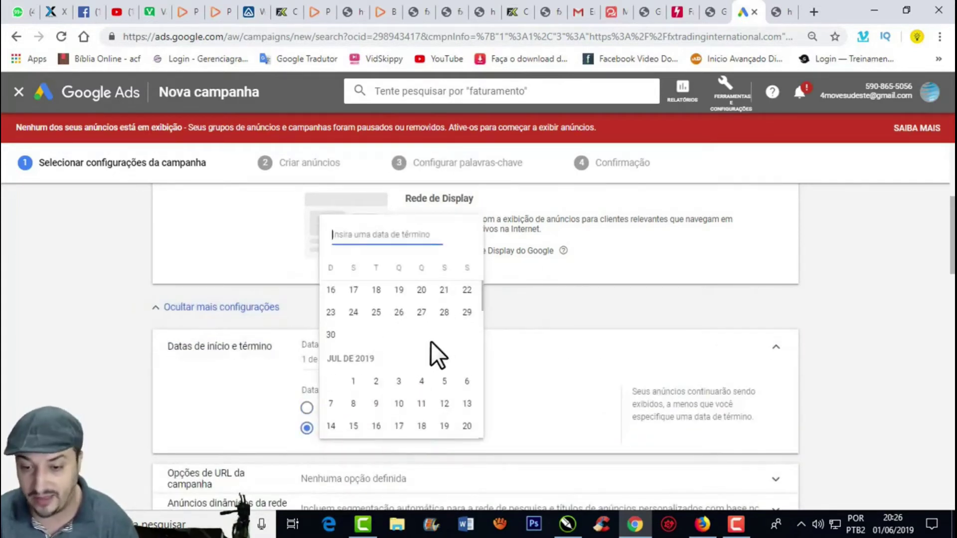
pyautogui.scroll(2, 402, 411)
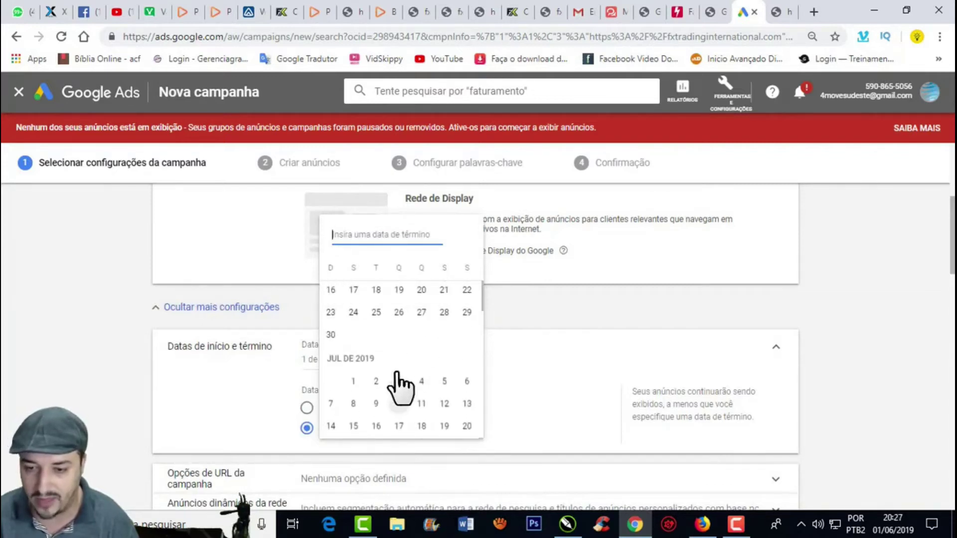
pyautogui.scroll(-2, 373, 380)
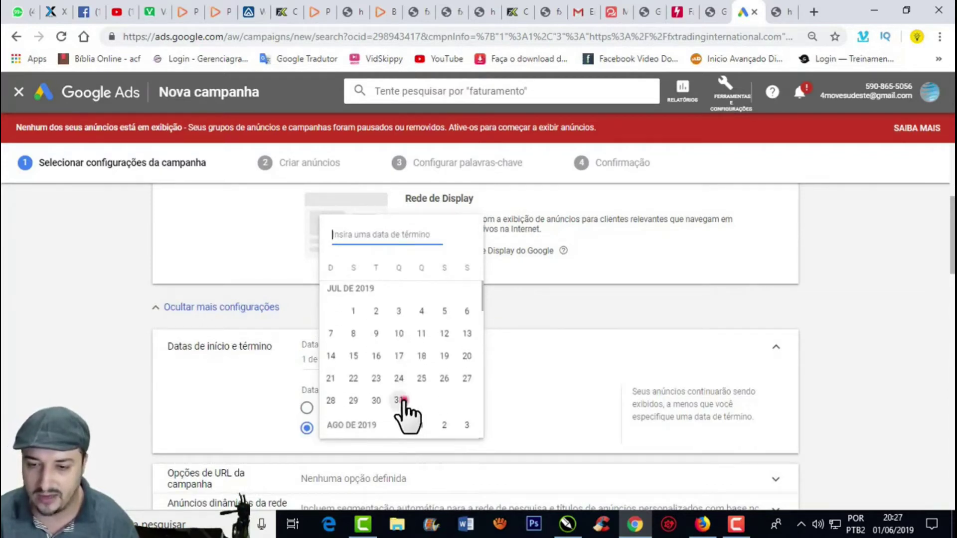
pyautogui.click(405, 402)
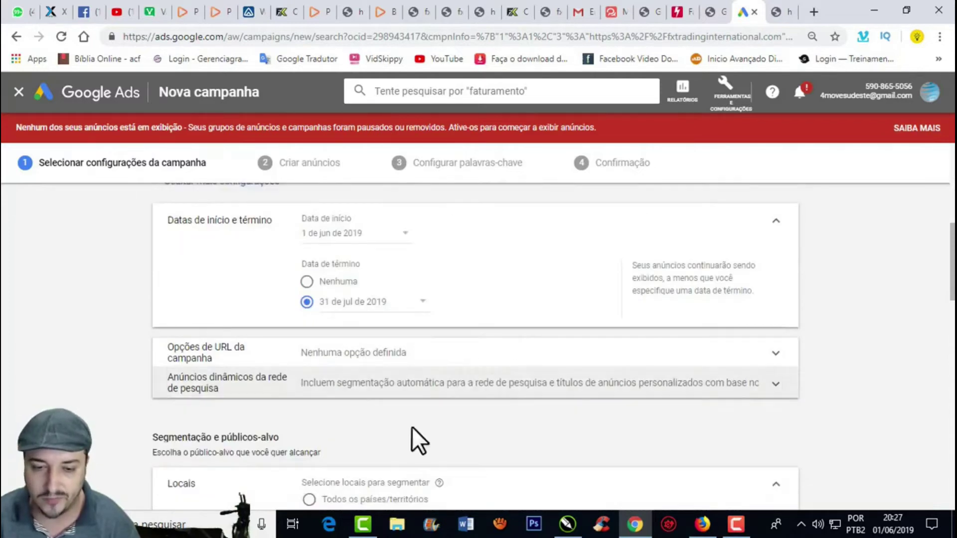
# Step: Review the campaign's location and language targeting settings
pyautogui.scroll(-1, 377, 349)
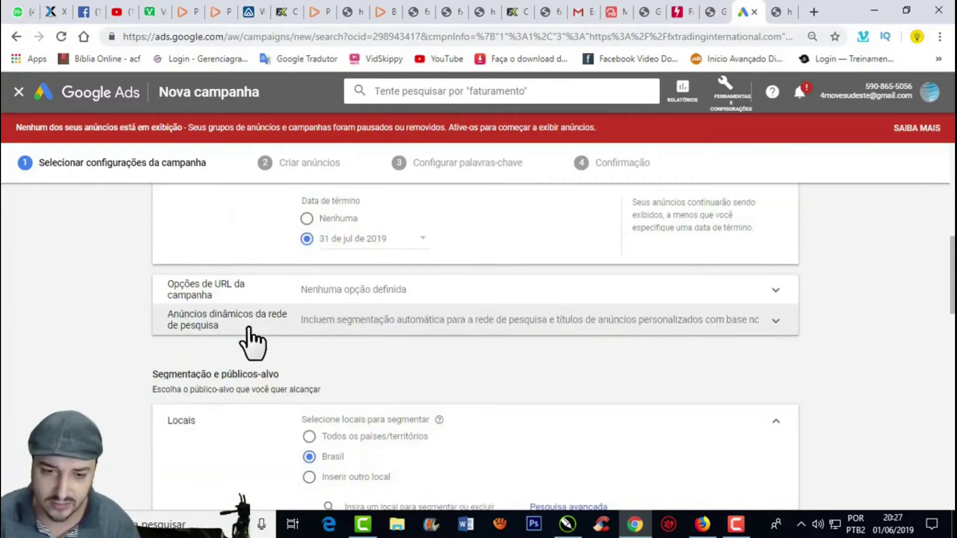
pyautogui.scroll(-2, 242, 334)
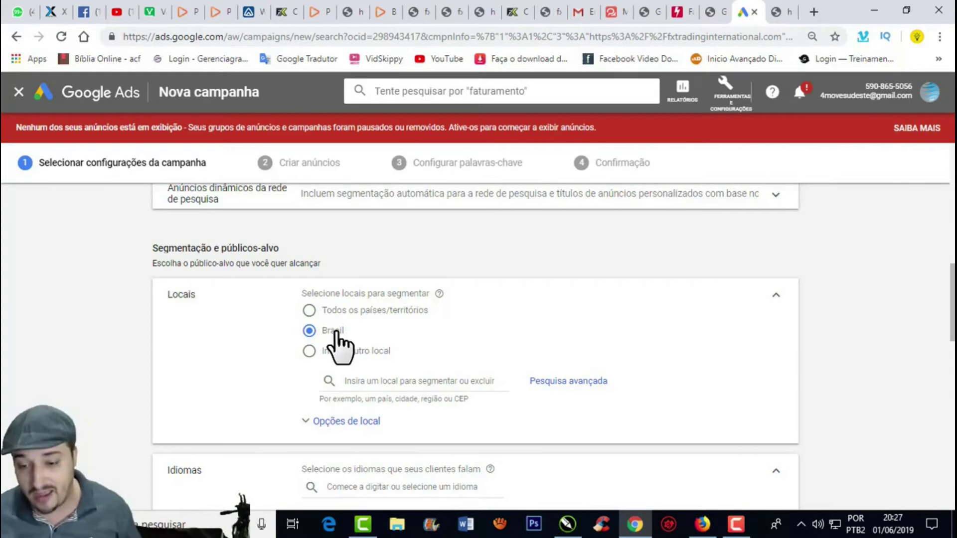
pyautogui.scroll(-2, 482, 217)
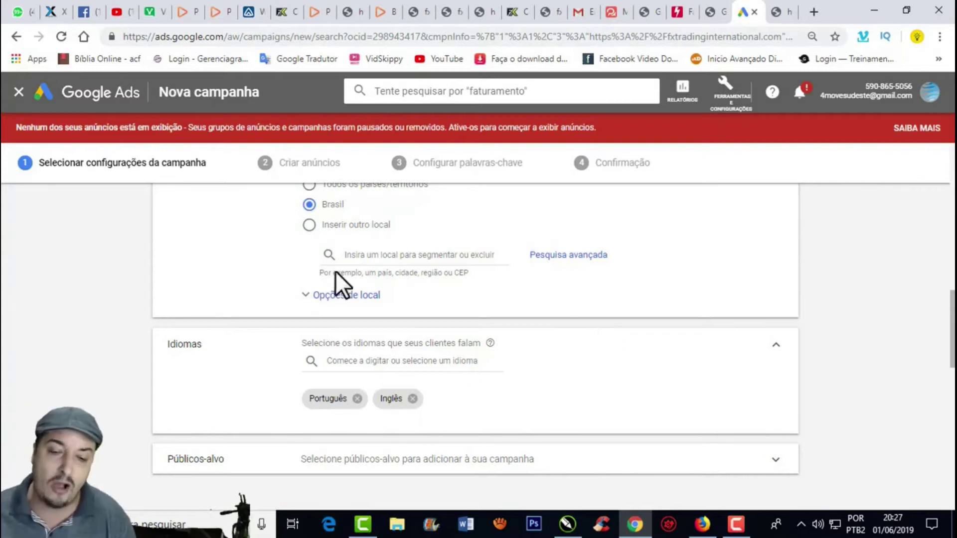
pyautogui.scroll(3, 455, 272)
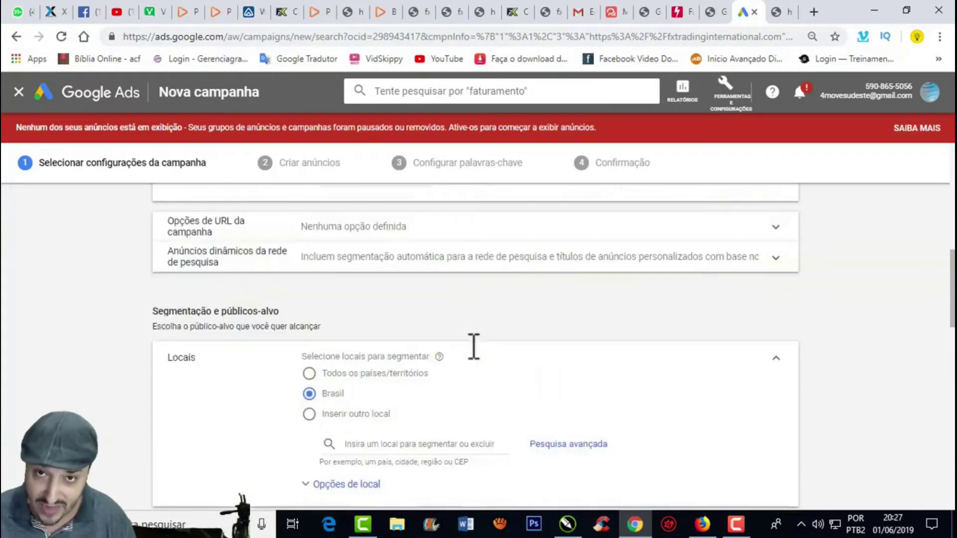
pyautogui.scroll(-2, 414, 319)
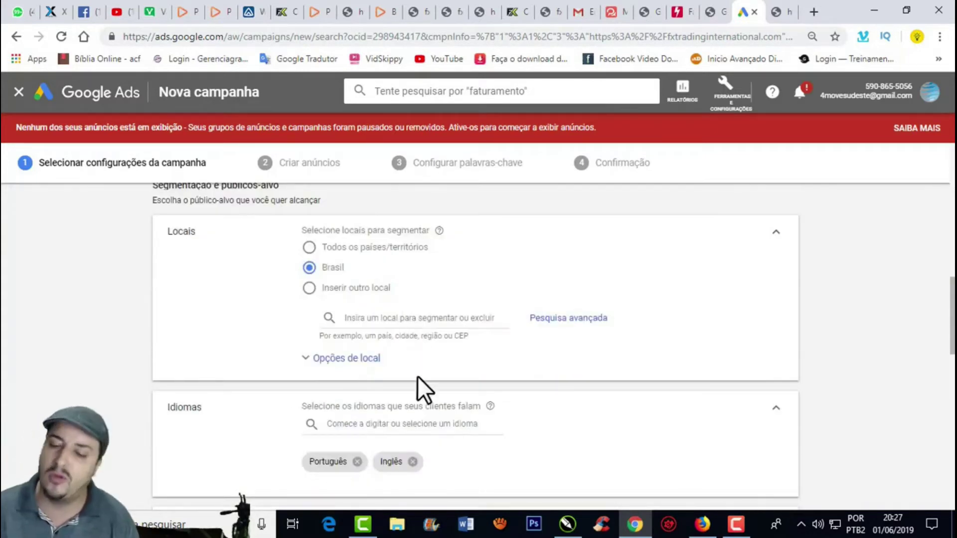
pyautogui.scroll(-3, 494, 359)
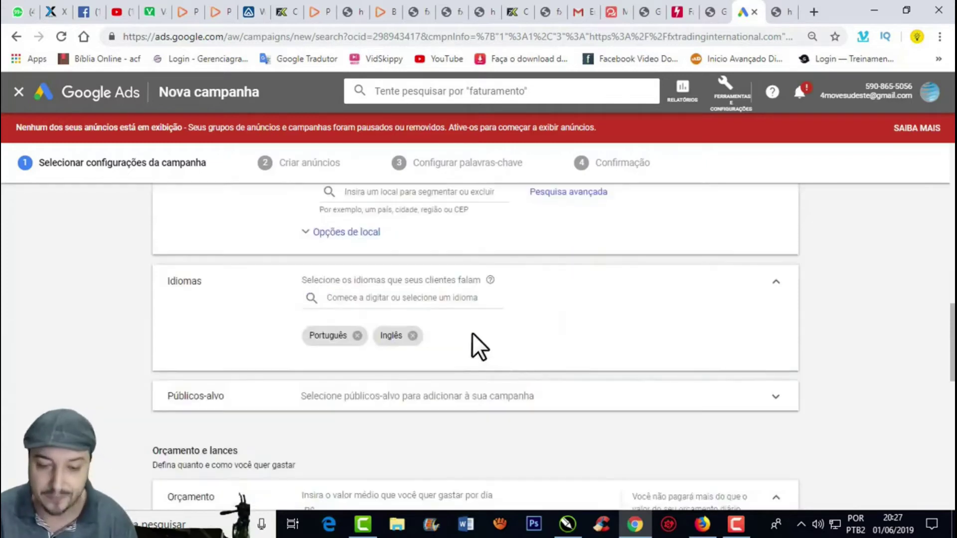
# Step: Expand the target audiences and add Tecnologia de negócios, Serviços de publicidade e marketing and Formação empresarial from the recently selected ones
pyautogui.click(296, 337)
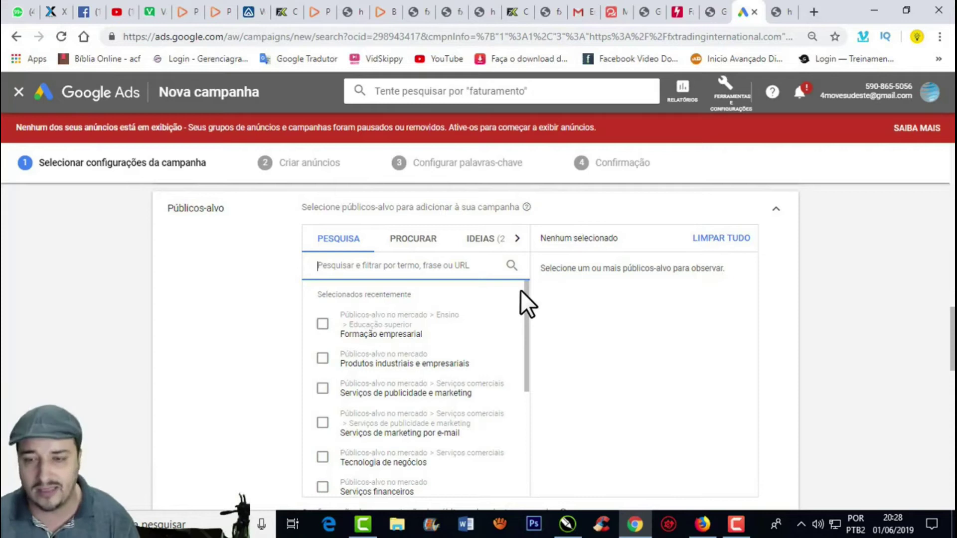
pyautogui.scroll(-2, 499, 374)
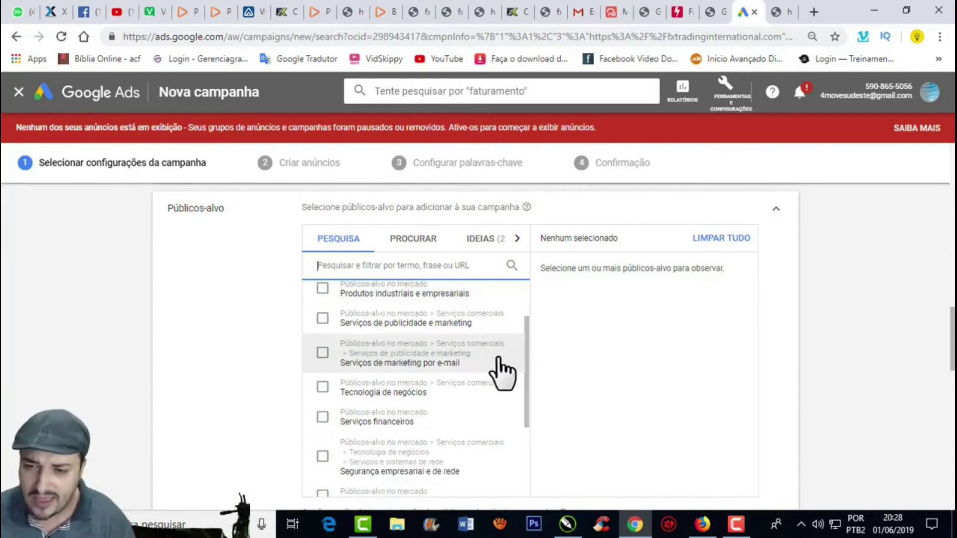
pyautogui.scroll(2, 414, 324)
pyautogui.scroll(-3, 462, 410)
pyautogui.scroll(3, 402, 406)
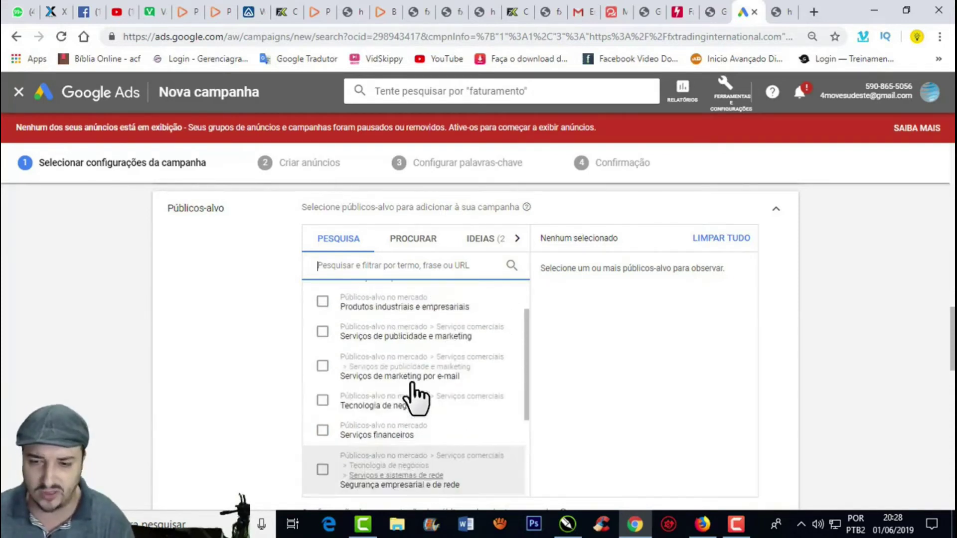
pyautogui.click(393, 265)
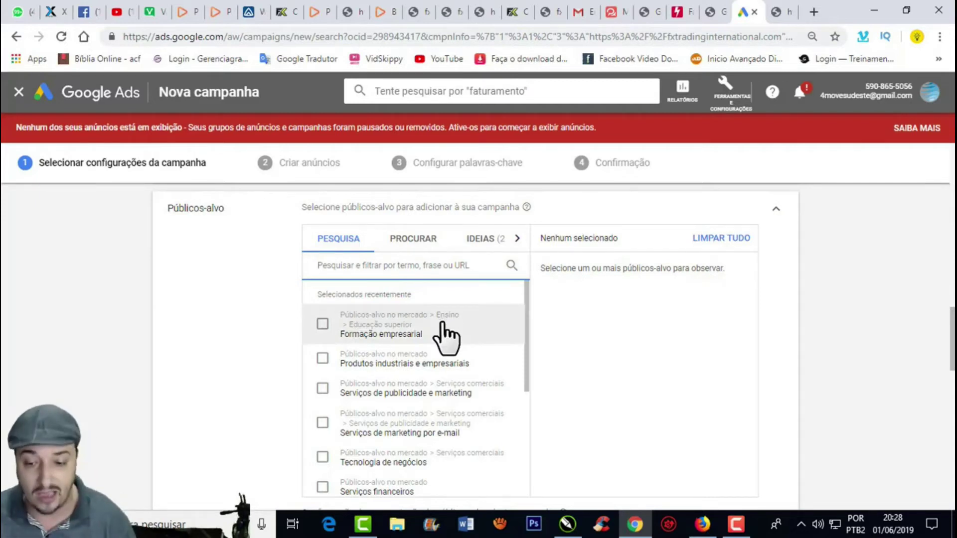
pyautogui.click(323, 457)
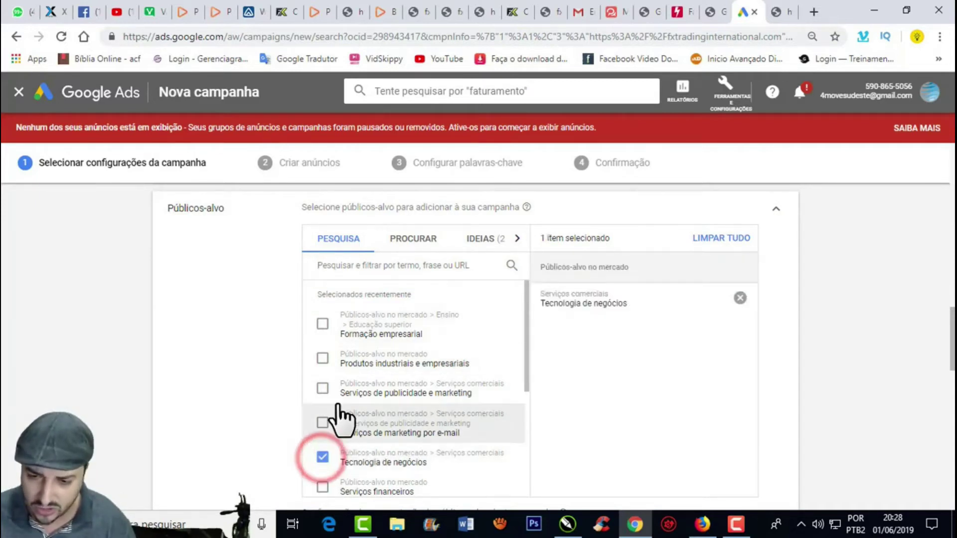
pyautogui.click(323, 389)
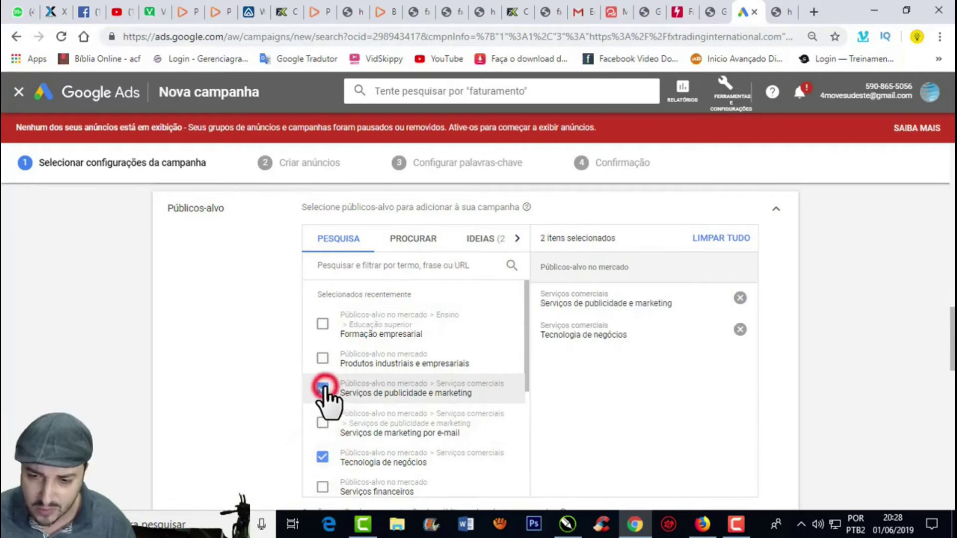
pyautogui.click(323, 324)
# Step: Add the audiences Serviços financeiros, Produtos e serviços de beleza and Serviços comerciais to the campaign
pyautogui.scroll(1, 381, 391)
pyautogui.scroll(-1, 419, 381)
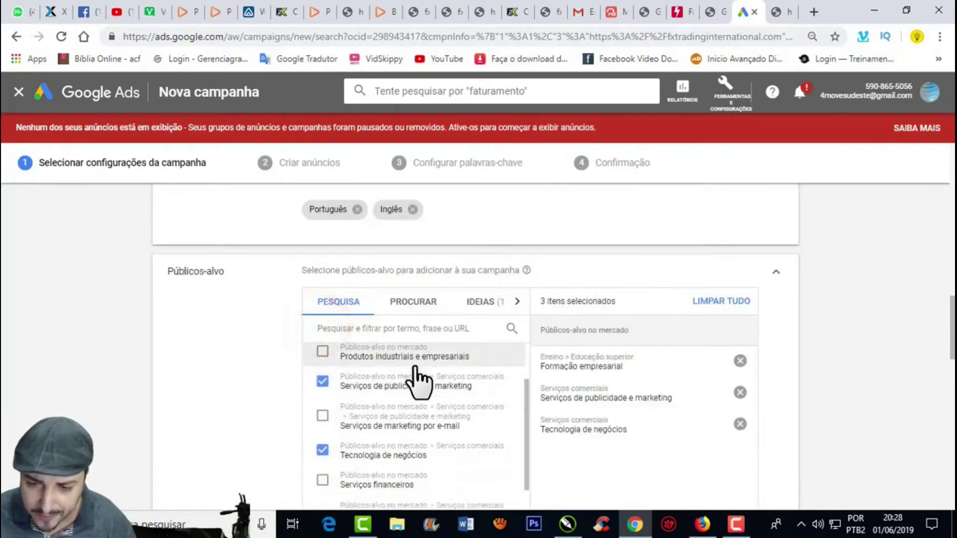
pyautogui.scroll(-3, 419, 381)
pyautogui.click(322, 352)
pyautogui.scroll(-1, 469, 382)
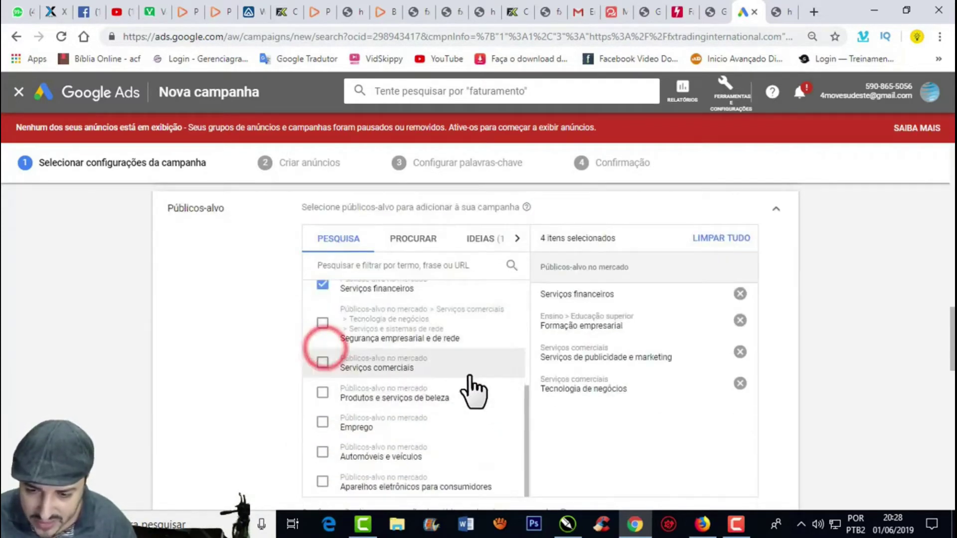
pyautogui.click(323, 391)
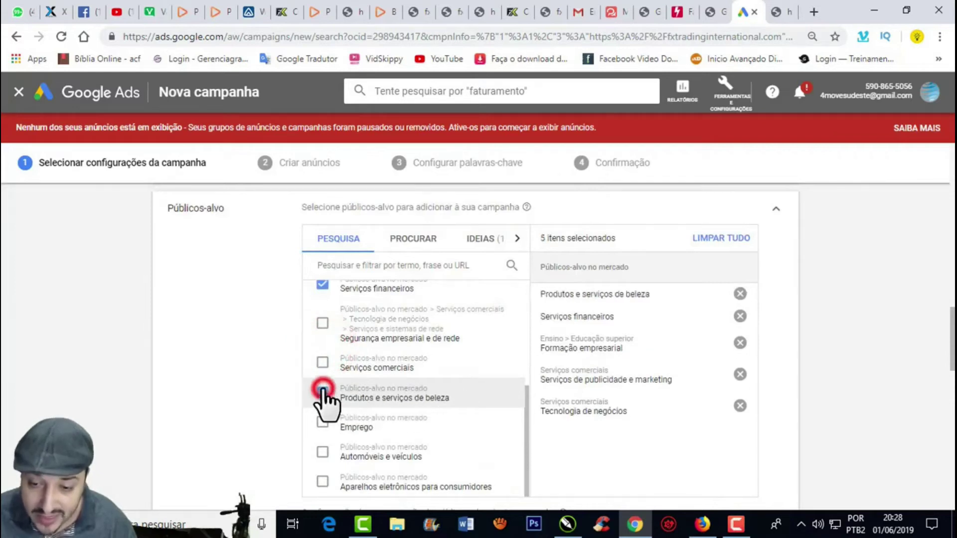
pyautogui.click(322, 364)
pyautogui.scroll(-4, 402, 342)
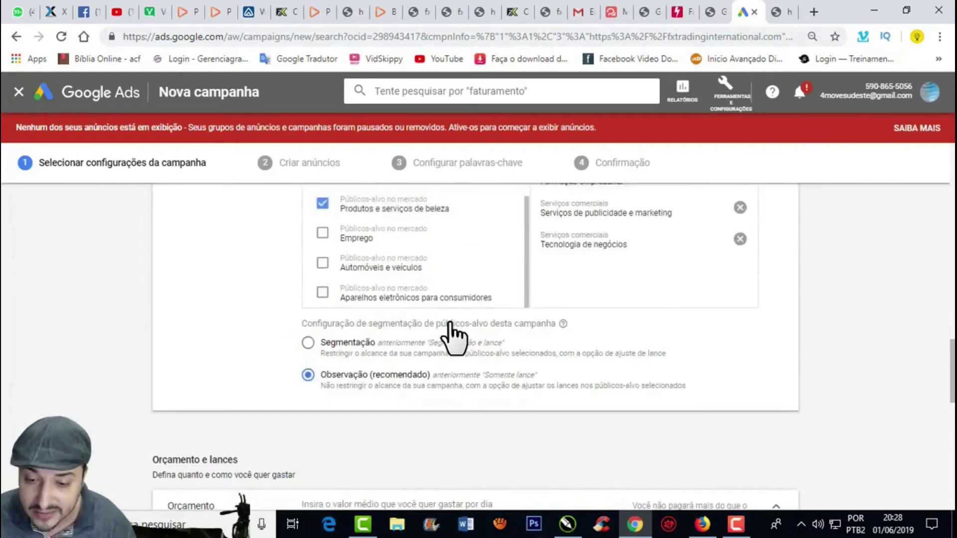
pyautogui.scroll(5, 577, 363)
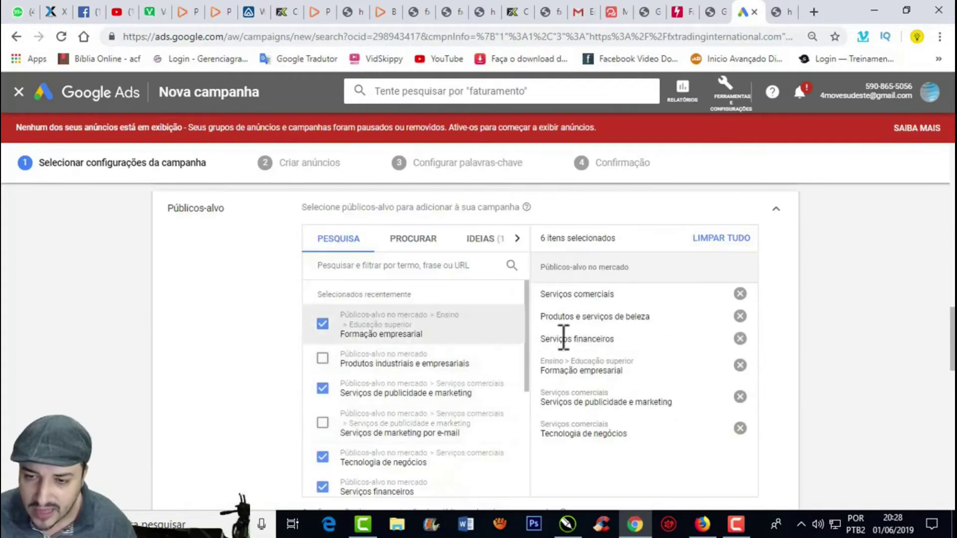
# Step: Add Planejamento financeiro from the suggested audience ideas and review the audience selection
pyautogui.click(480, 243)
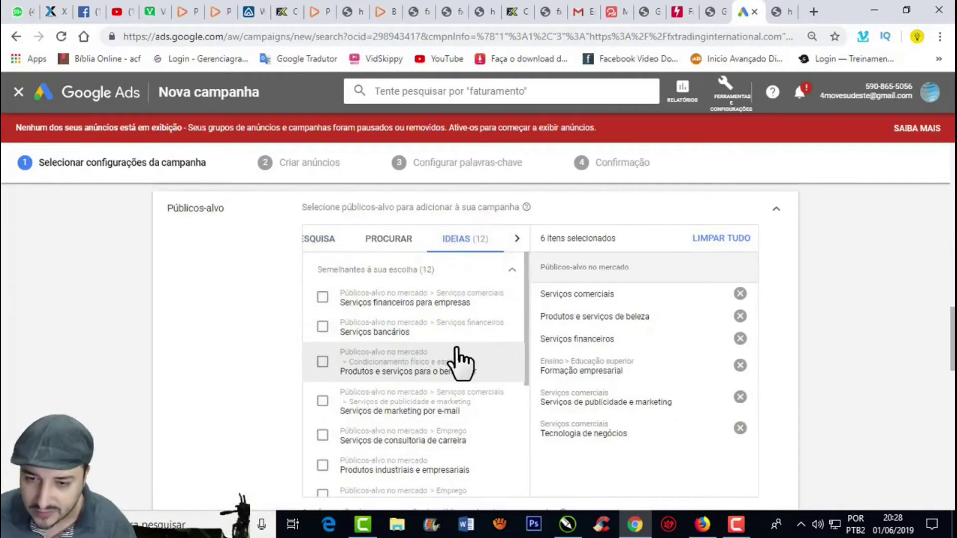
pyautogui.scroll(-3, 491, 346)
pyautogui.scroll(-4, 492, 346)
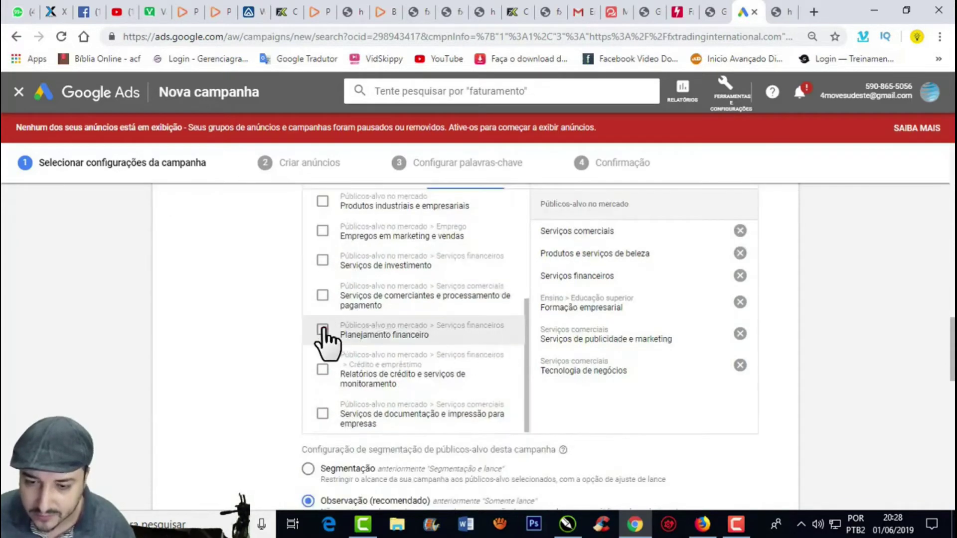
pyautogui.click(323, 329)
pyautogui.scroll(-5, 602, 321)
pyautogui.scroll(2, 733, 304)
pyautogui.scroll(-3, 517, 334)
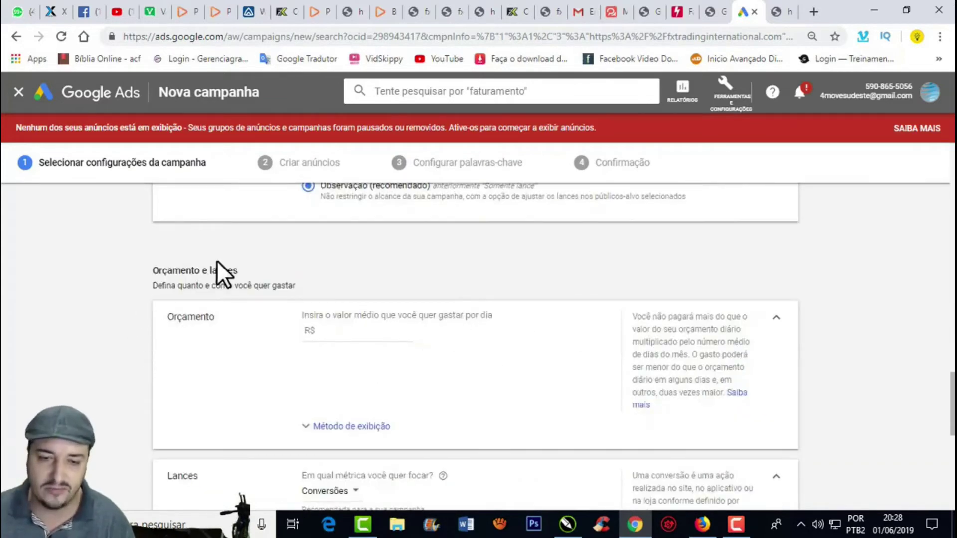
pyautogui.scroll(3, 310, 314)
pyautogui.scroll(-2, 314, 321)
pyautogui.scroll(3, 349, 339)
pyautogui.scroll(8, 386, 354)
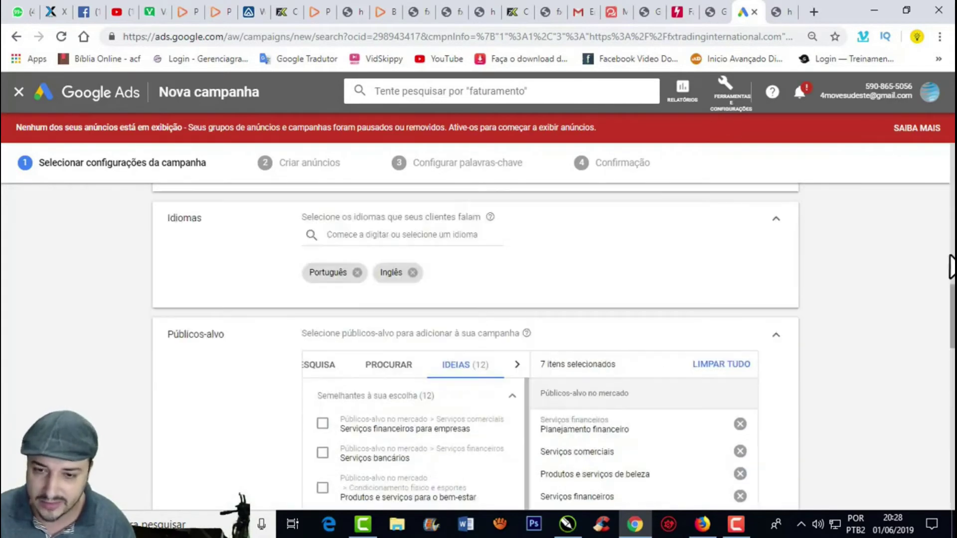
# Step: Set the average daily budget to R$ 5,00 and expand the delivery method options
pyautogui.scroll(-10, 331, 349)
pyautogui.click(331, 333)
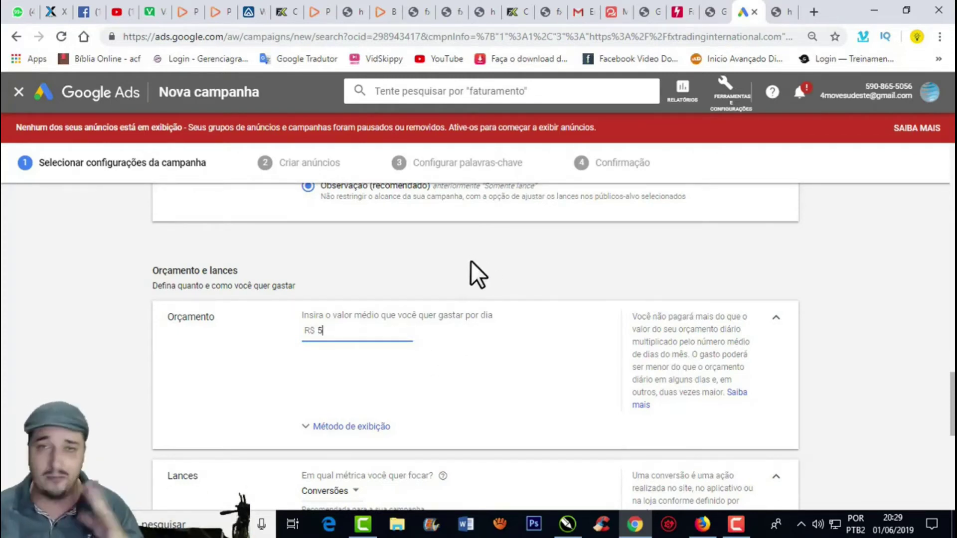
pyautogui.scroll(-1, 471, 261)
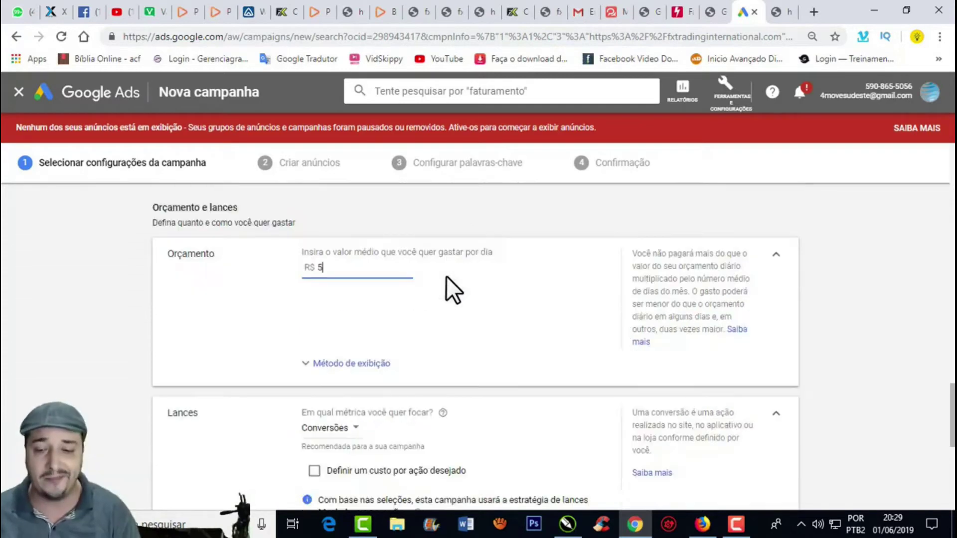
pyautogui.click(364, 365)
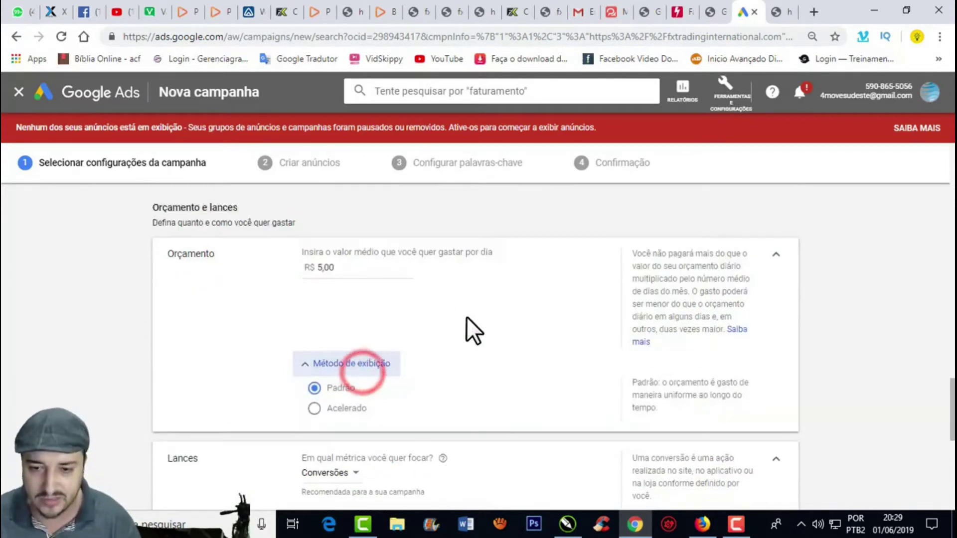
pyautogui.scroll(-2, 468, 316)
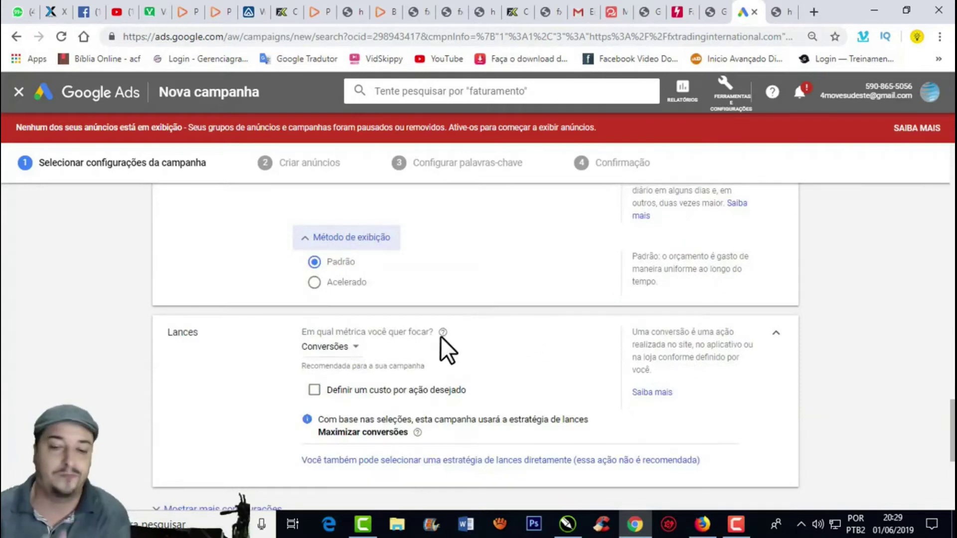
# Step: Try Cliques as the bidding focus metric and switch it back to Conversões
pyautogui.scroll(-1, 360, 345)
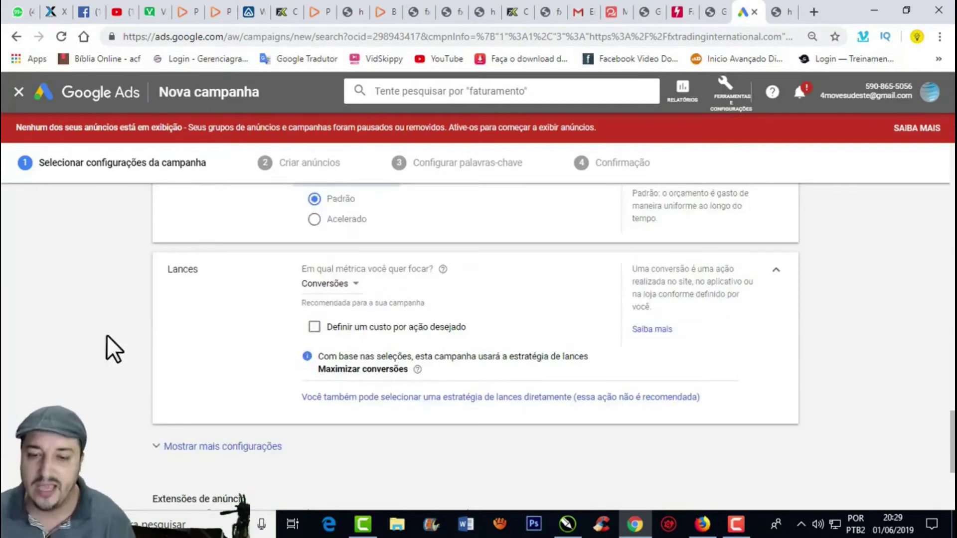
pyautogui.click(343, 284)
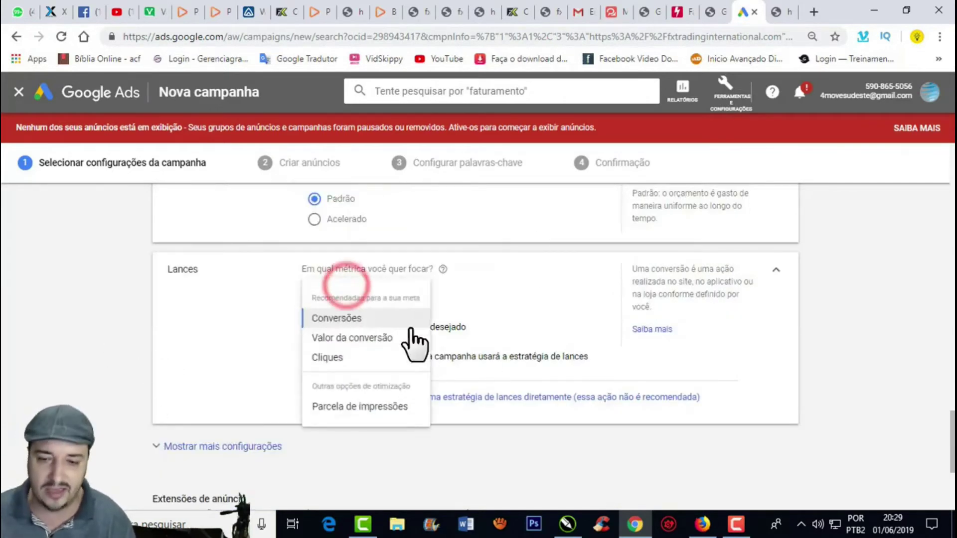
pyautogui.click(342, 360)
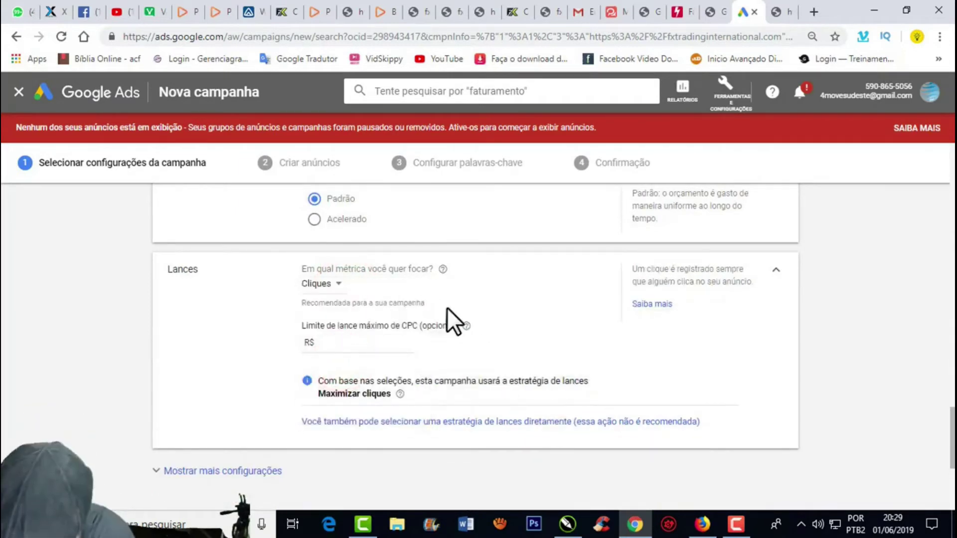
pyautogui.click(330, 289)
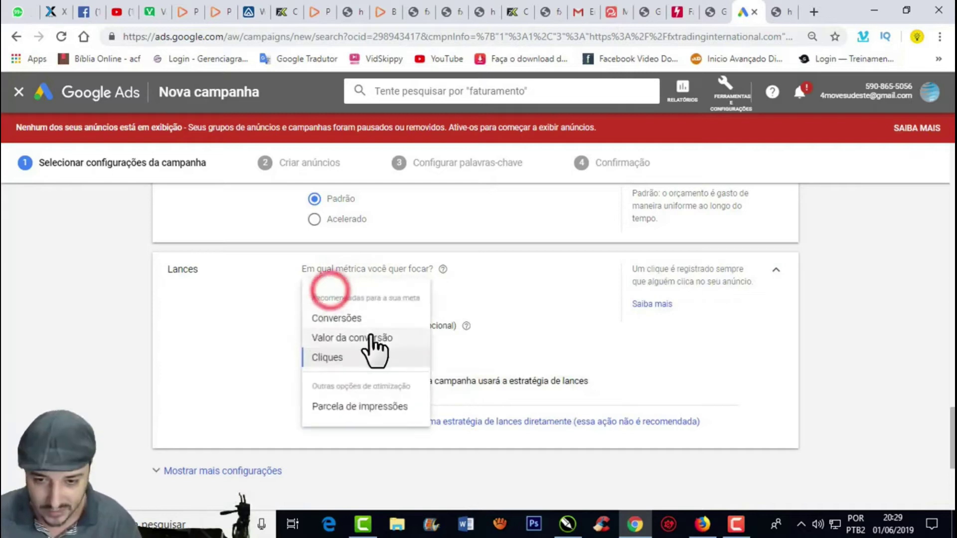
pyautogui.click(370, 319)
pyautogui.scroll(-3, 518, 371)
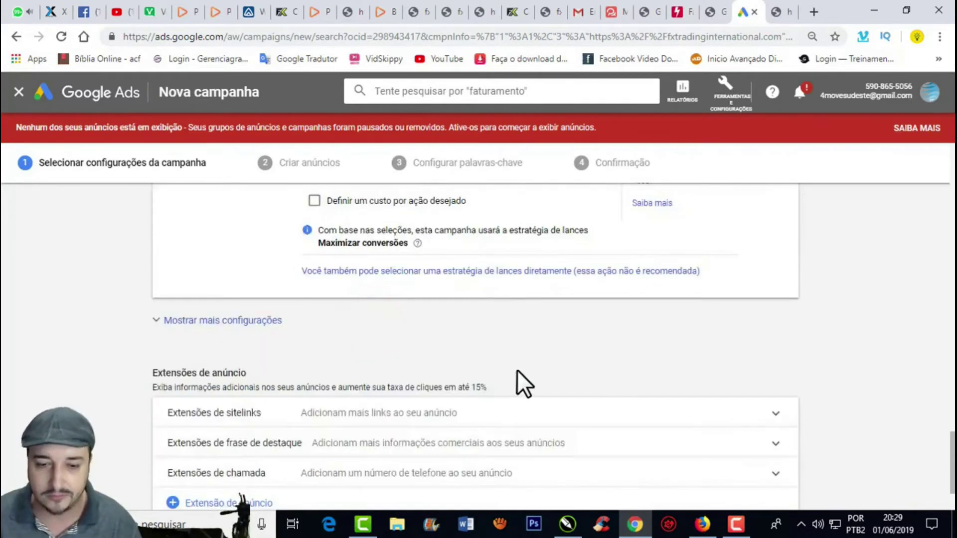
# Step: Expand the additional campaign settings, then save the campaign configuration and continue to ad creation
pyautogui.scroll(-1, 517, 370)
pyautogui.click(237, 258)
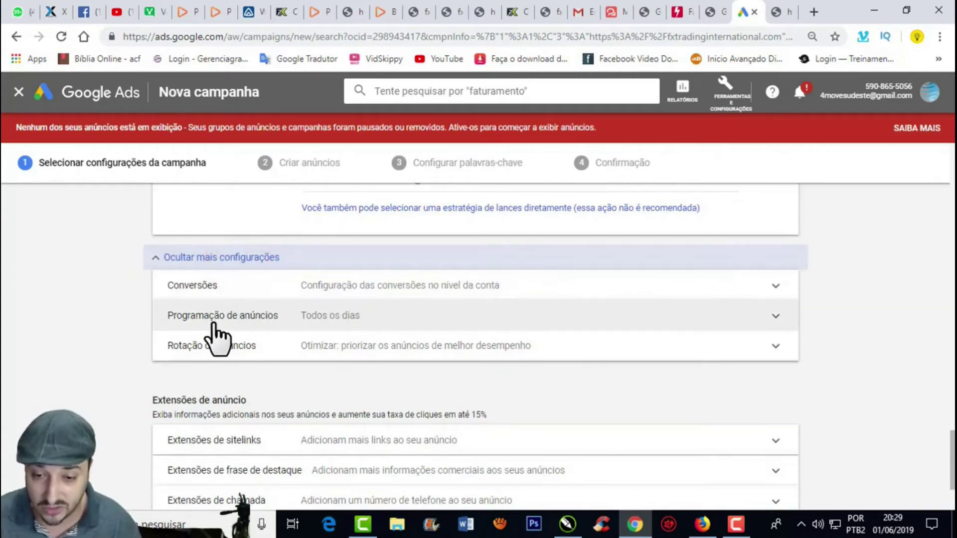
pyautogui.scroll(-2, 399, 349)
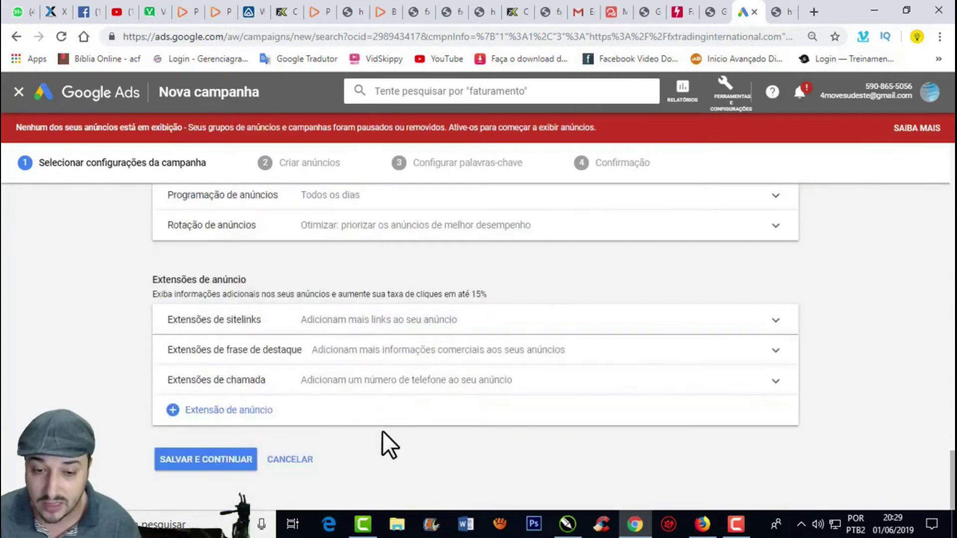
pyautogui.scroll(6, 383, 431)
pyautogui.scroll(7, 383, 431)
pyautogui.scroll(-13, 383, 434)
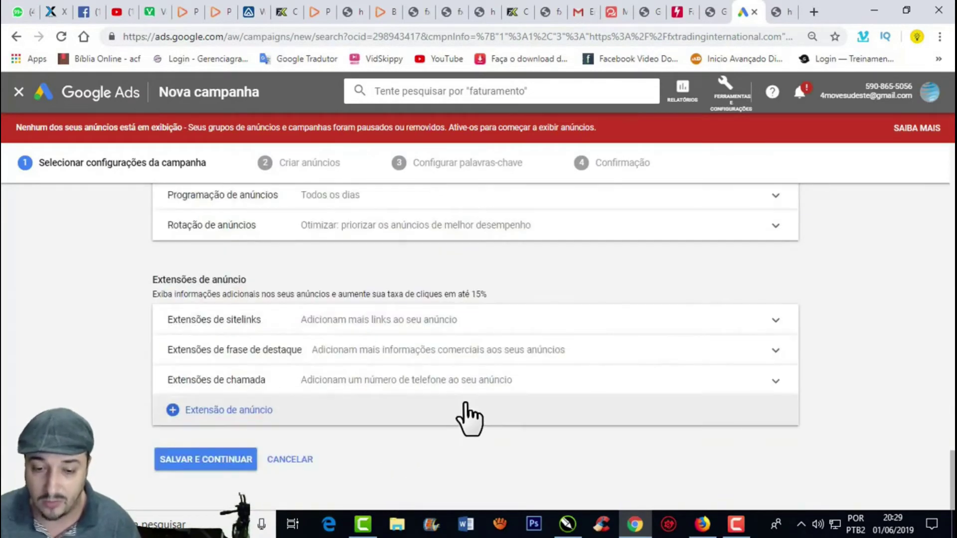
pyautogui.click(196, 459)
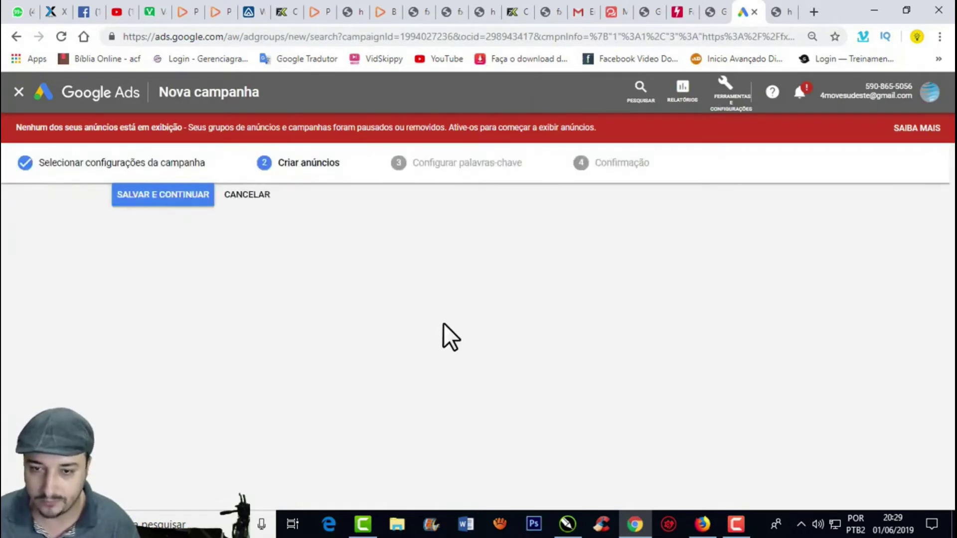
# Step: Search Google for "Fx trading" in a new browser tab to find competing ads
pyautogui.scroll(3, 422, 336)
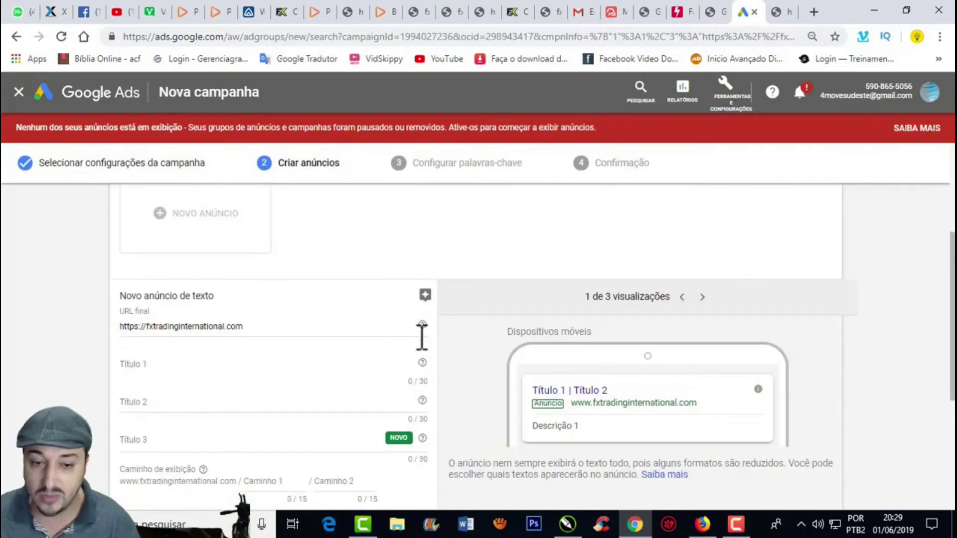
pyautogui.scroll(3, 421, 335)
pyautogui.scroll(-6, 418, 337)
pyautogui.scroll(3, 436, 465)
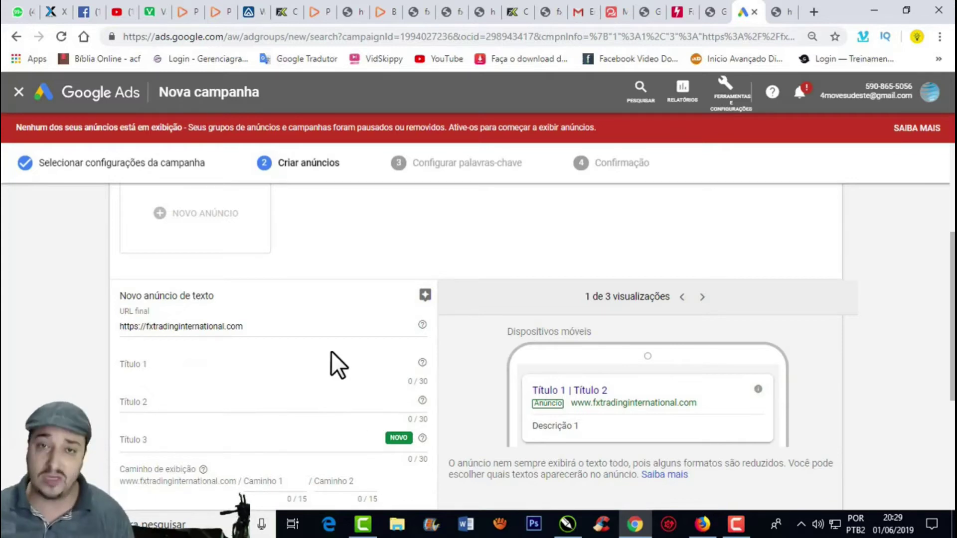
pyautogui.scroll(-1, 351, 307)
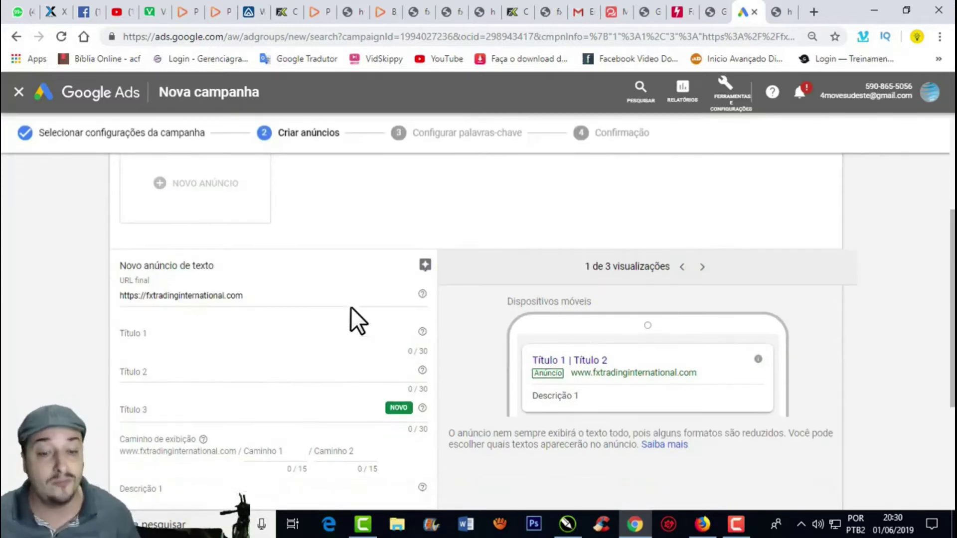
pyautogui.click(812, 12)
pyautogui.click(439, 293)
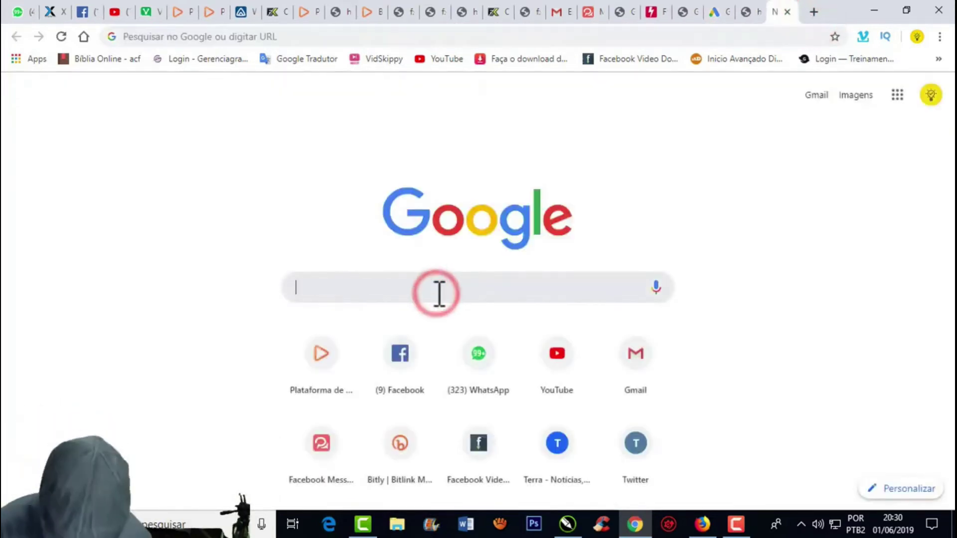
pyautogui.write('Fx trading')
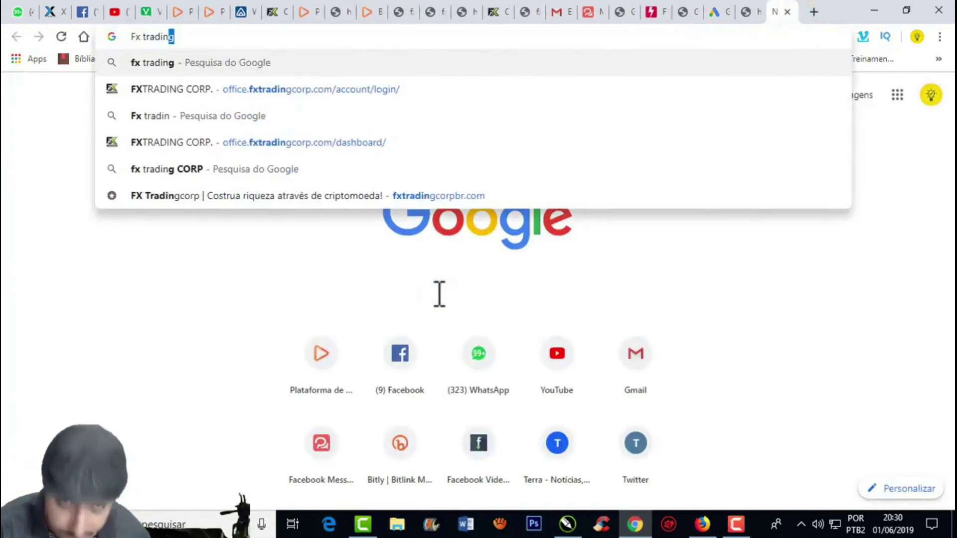
pyautogui.press('Return')
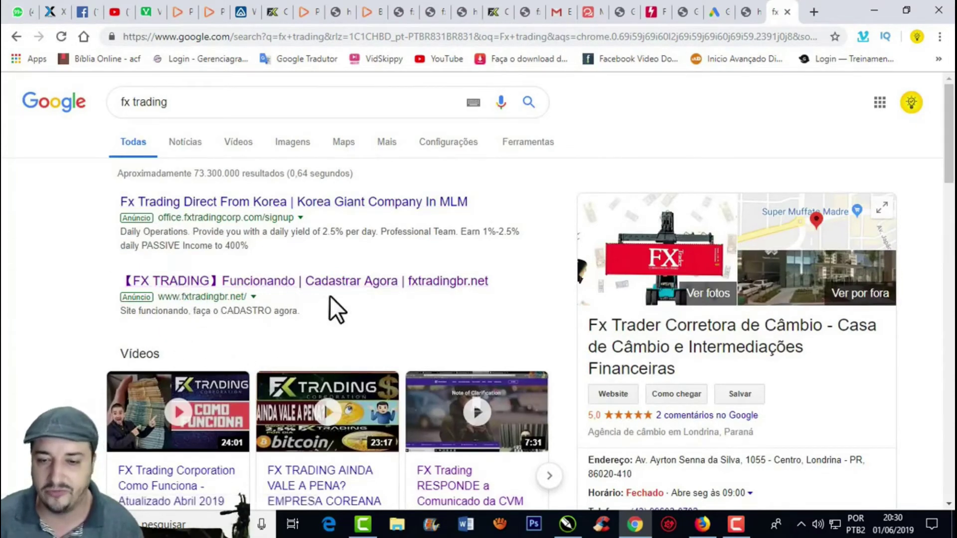
# Step: Copy the full headline of the fxtradingbr.net ad from the Google search results
pyautogui.scroll(-3, 470, 288)
pyautogui.scroll(-5, 471, 285)
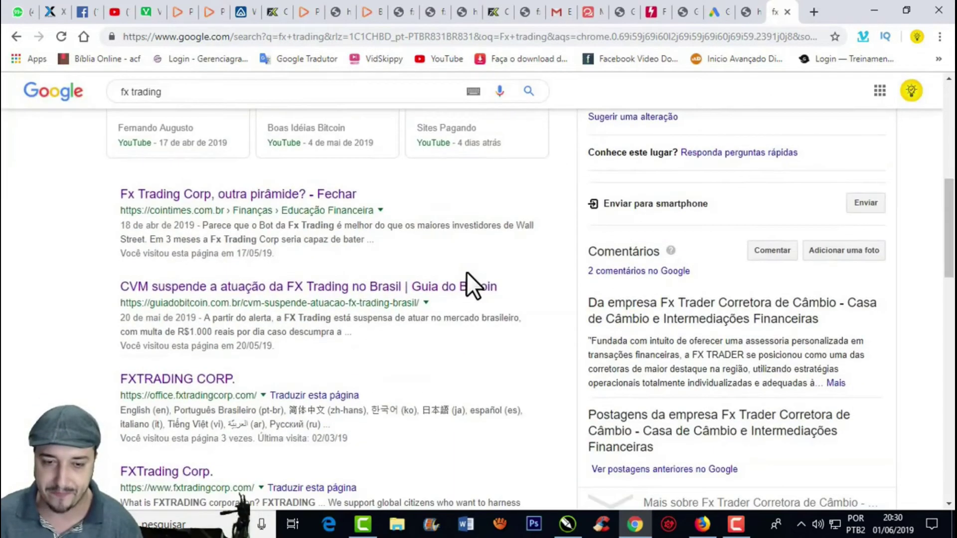
pyautogui.scroll(7, 367, 378)
pyautogui.scroll(1, 338, 344)
pyautogui.moveTo(494, 231); pyautogui.dragTo(124, 219)
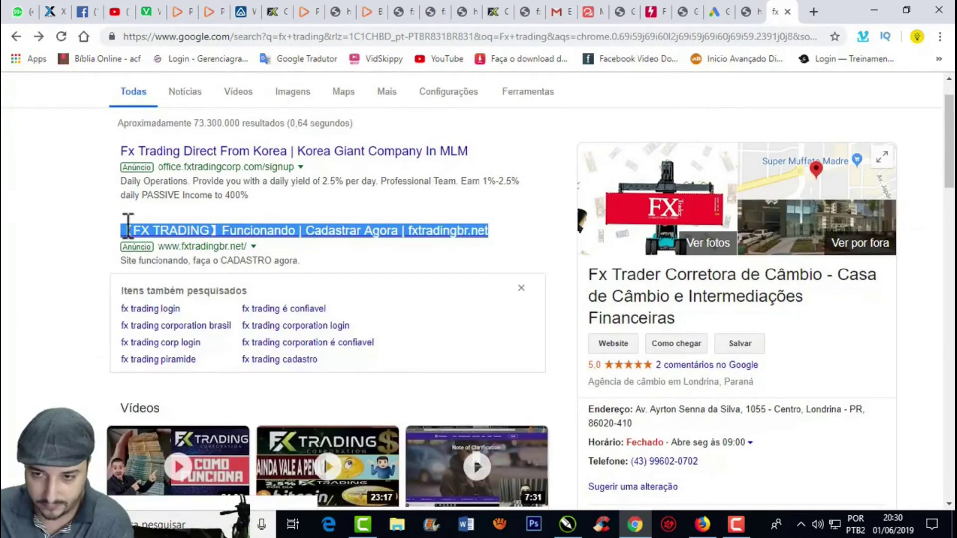
pyautogui.rightClick(185, 230)
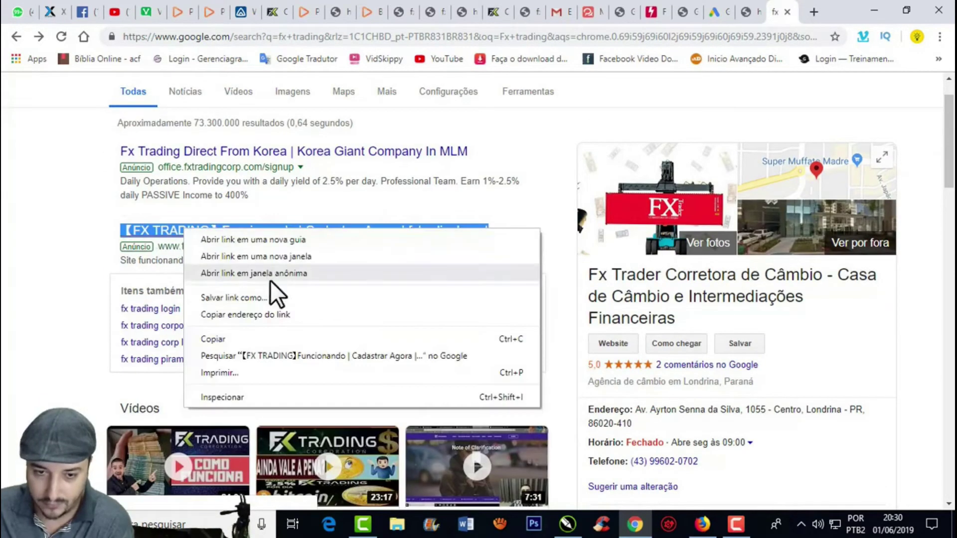
pyautogui.click(256, 339)
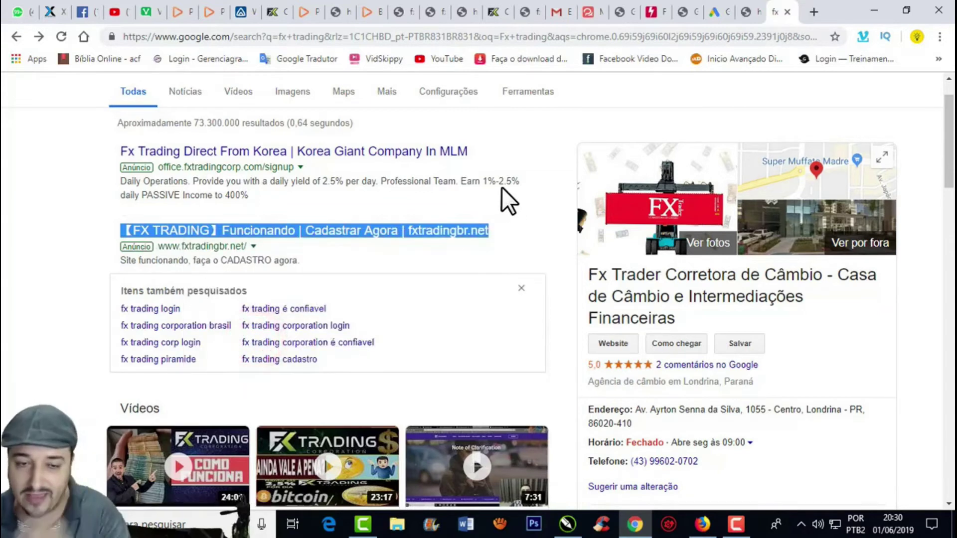
# Step: Paste the copied headline into Título 1 of the new text ad and shorten it to 【FX TRADING】Funcionando
pyautogui.click(722, 8)
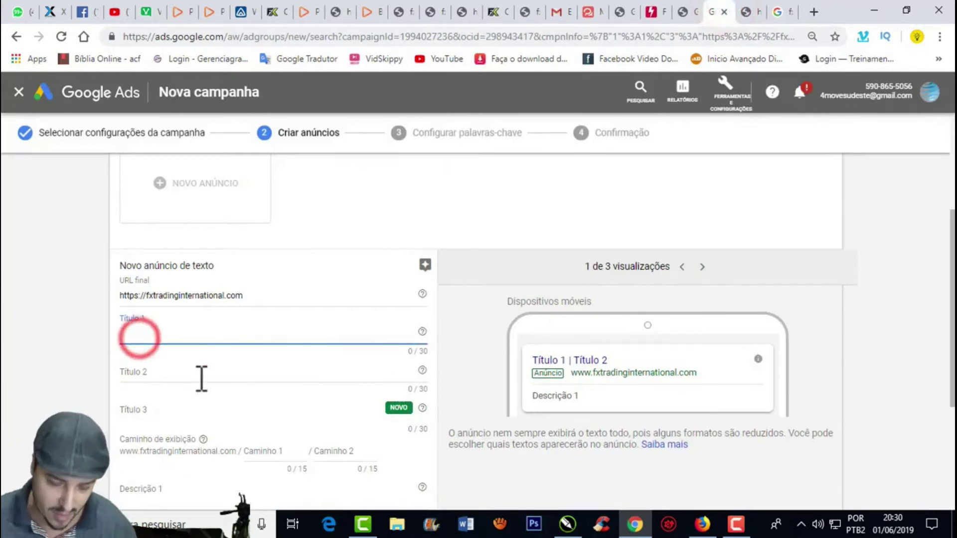
pyautogui.hotkey('ctrl', 'v')
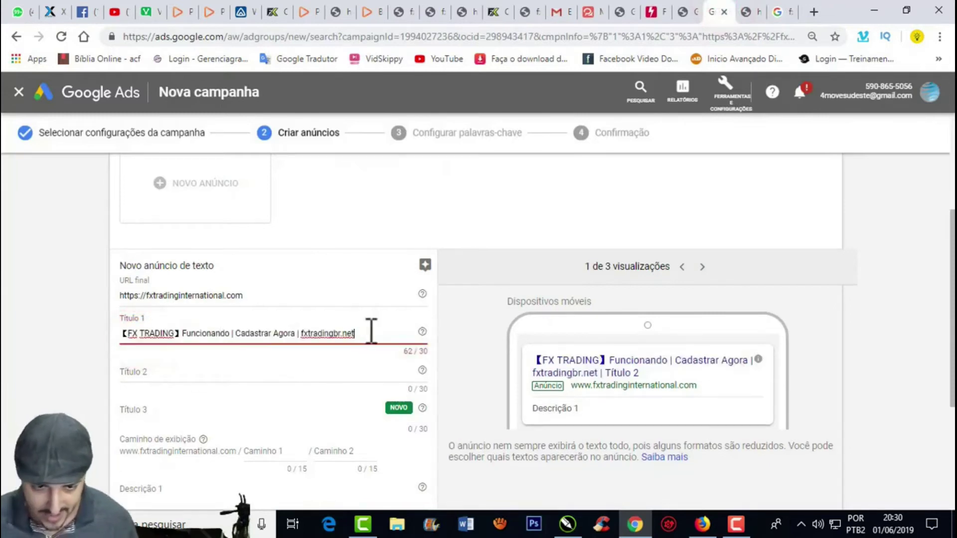
pyautogui.moveTo(371, 330); pyautogui.dragTo(232, 333)
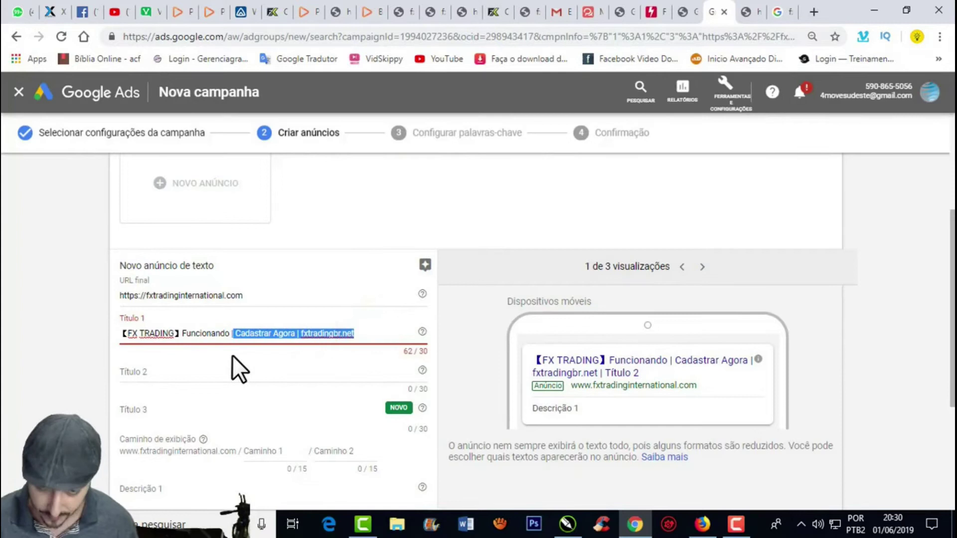
pyautogui.press('BackSpace')
# Step: Check the competing ad's wording in the search results and set Título 2 to "Cadastrar agora"
pyautogui.click(229, 372)
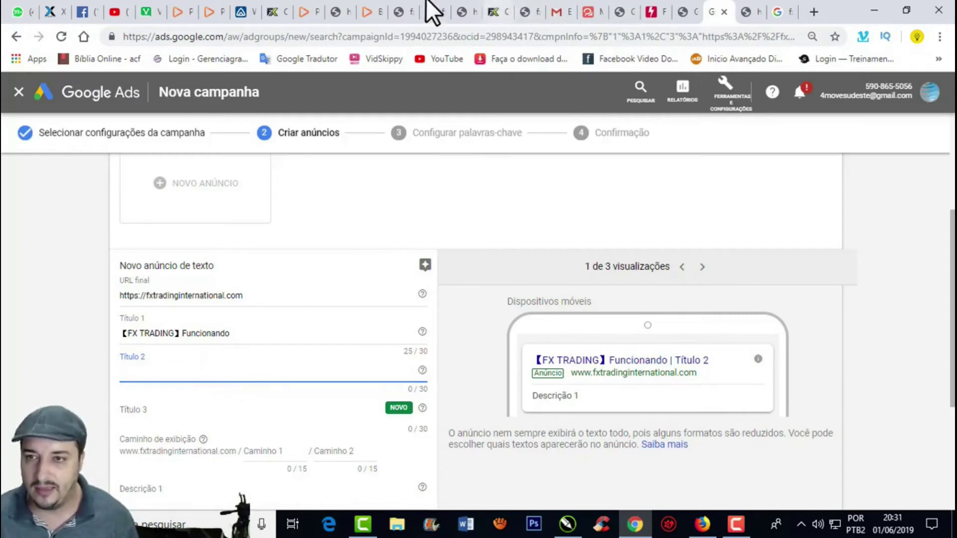
pyautogui.click(777, 7)
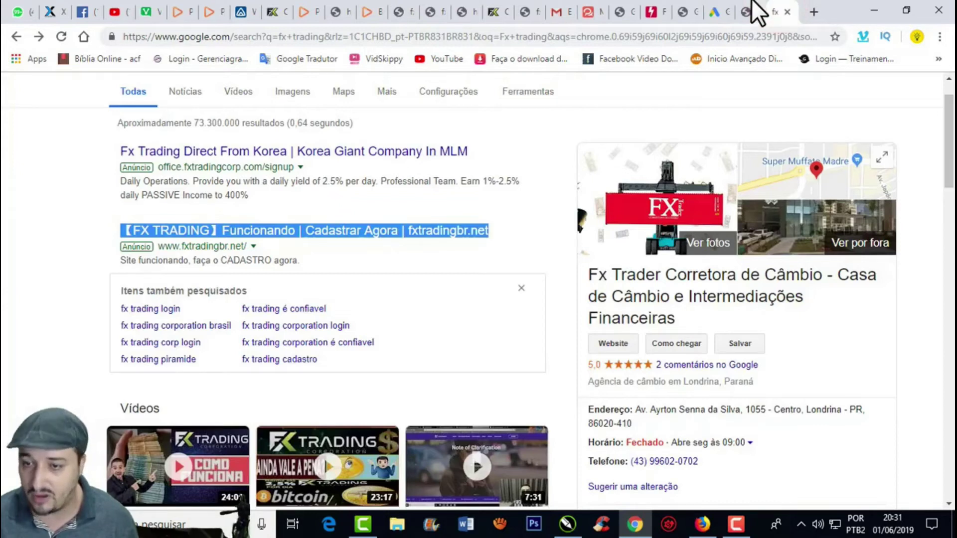
pyautogui.click(711, 3)
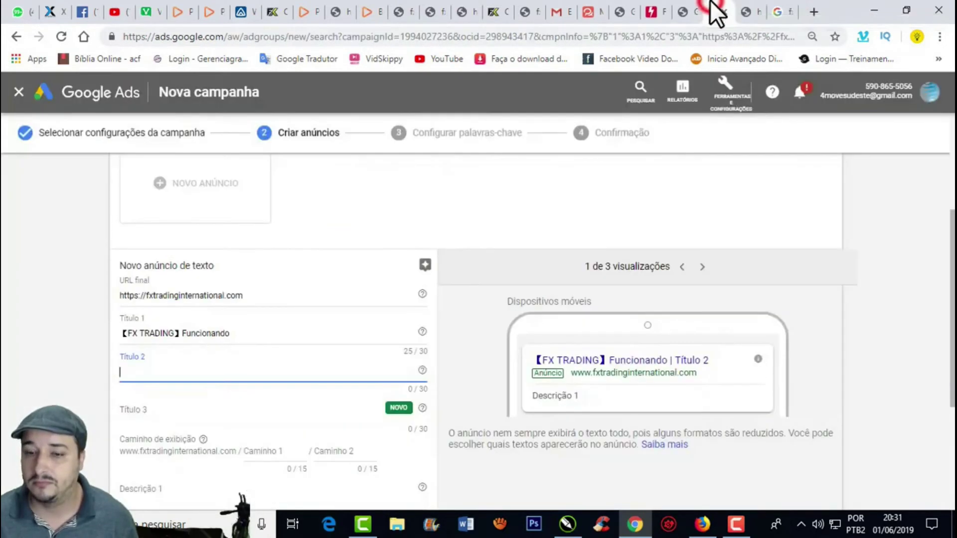
pyautogui.write('cadastr')
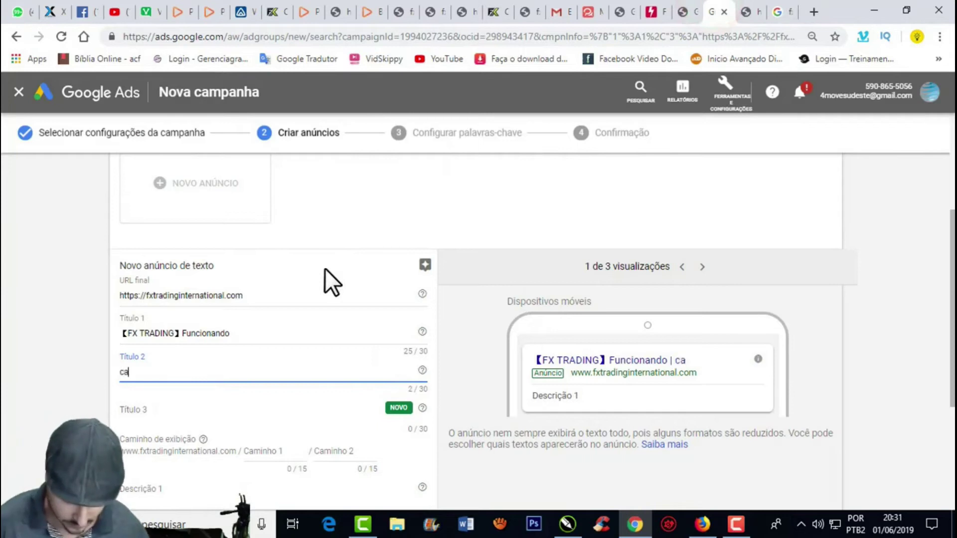
pyautogui.press('BackSpace')
pyautogui.press('BackSpace')
pyautogui.press('BackSpace')
pyautogui.press('BackSpace')
pyautogui.press('BackSpace')
pyautogui.press('BackSpace')
pyautogui.press('BackSpace')
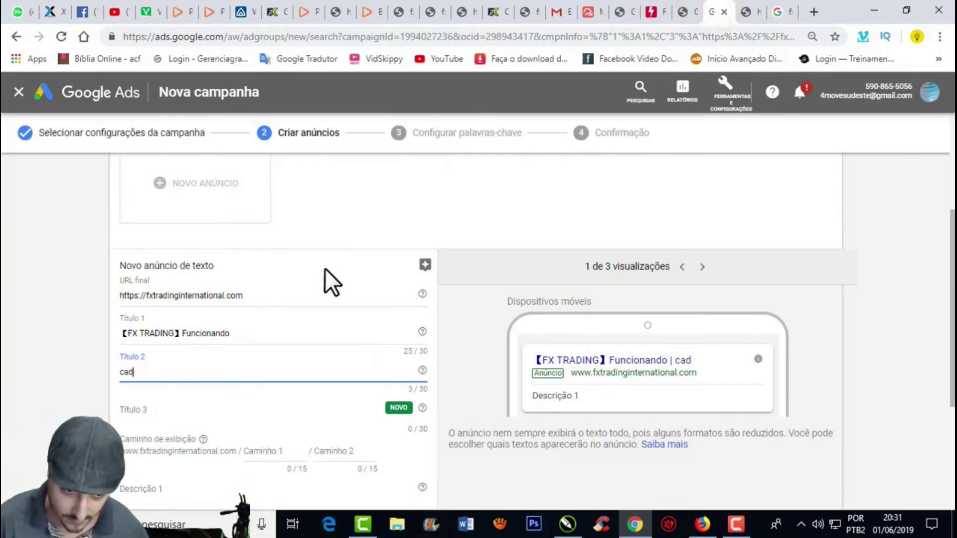
pyautogui.write('Cadastrar agora')
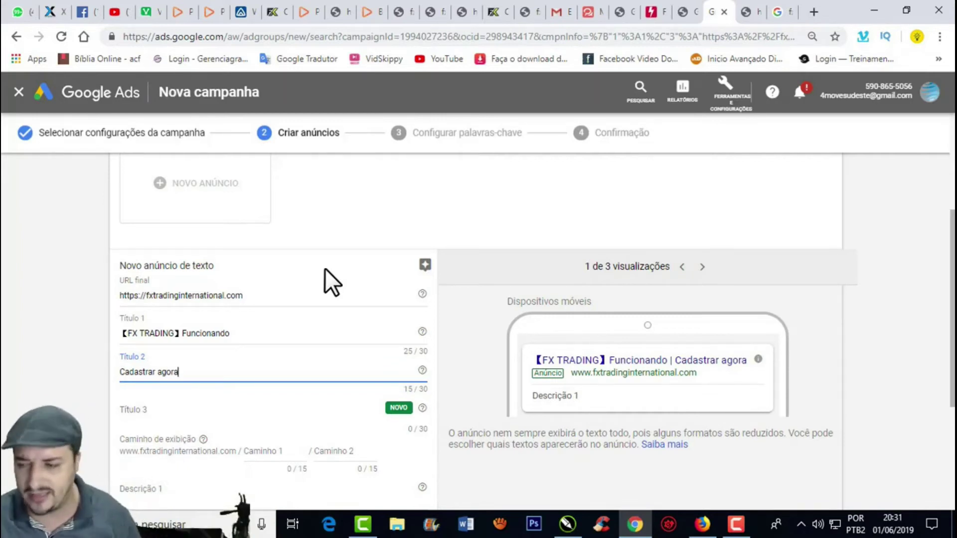
# Step: Set Título 3 to fxtradinginternational.com, copying the domain from the ad's final URL
pyautogui.click(154, 408)
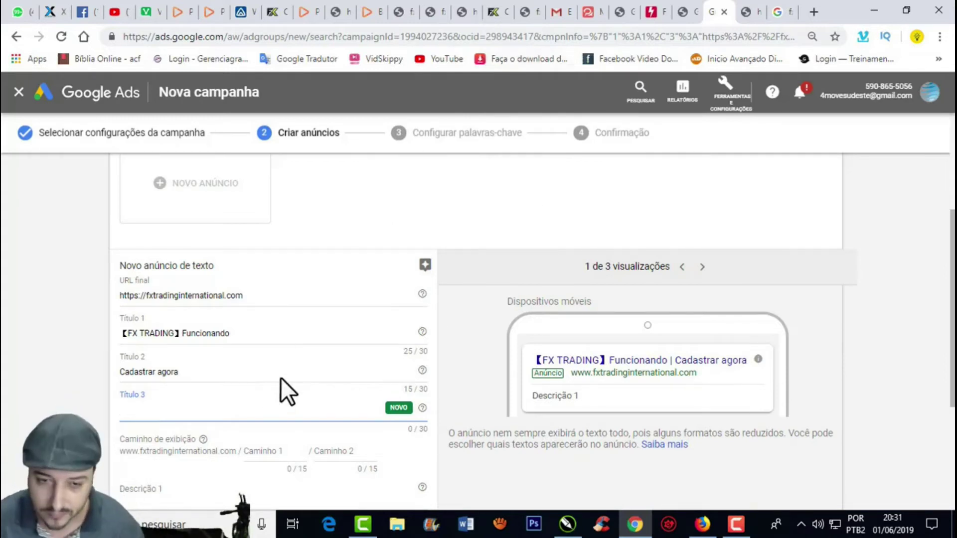
pyautogui.moveTo(225, 296); pyautogui.dragTo(147, 296)
pyautogui.hotkey('ctrl', 'c')
pyautogui.click(155, 406)
pyautogui.hotkey('ctrl', 'v')
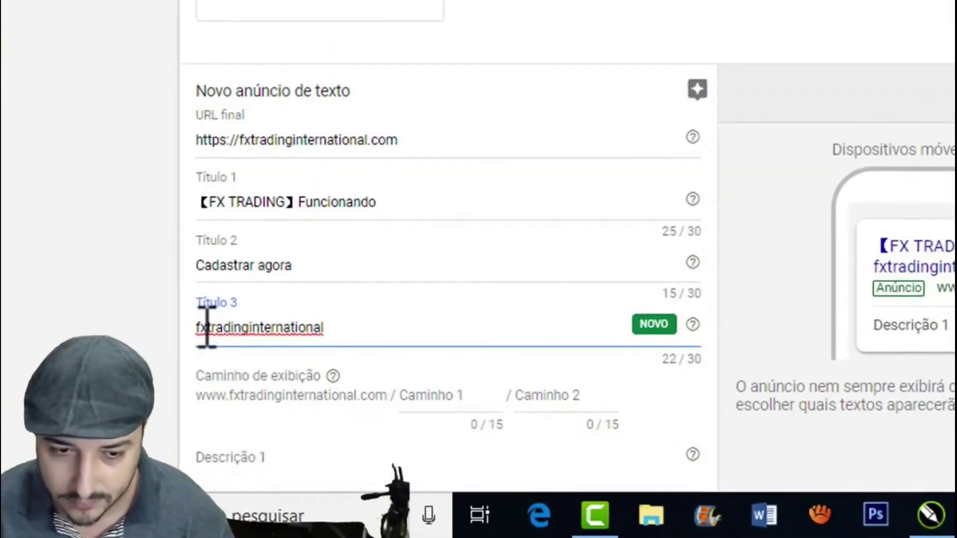
pyautogui.click(122, 409)
pyautogui.press('BackSpace')
pyautogui.write('F')
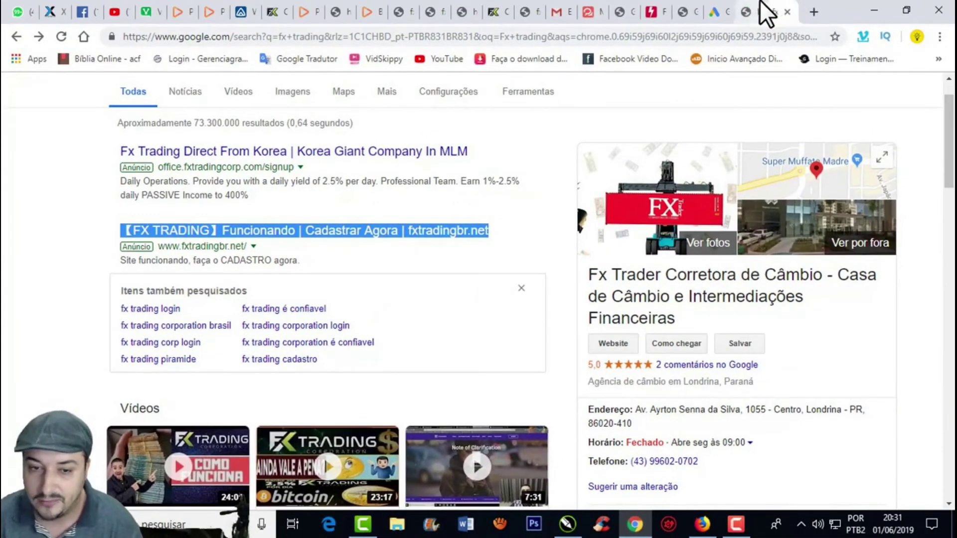
pyautogui.click(718, 12)
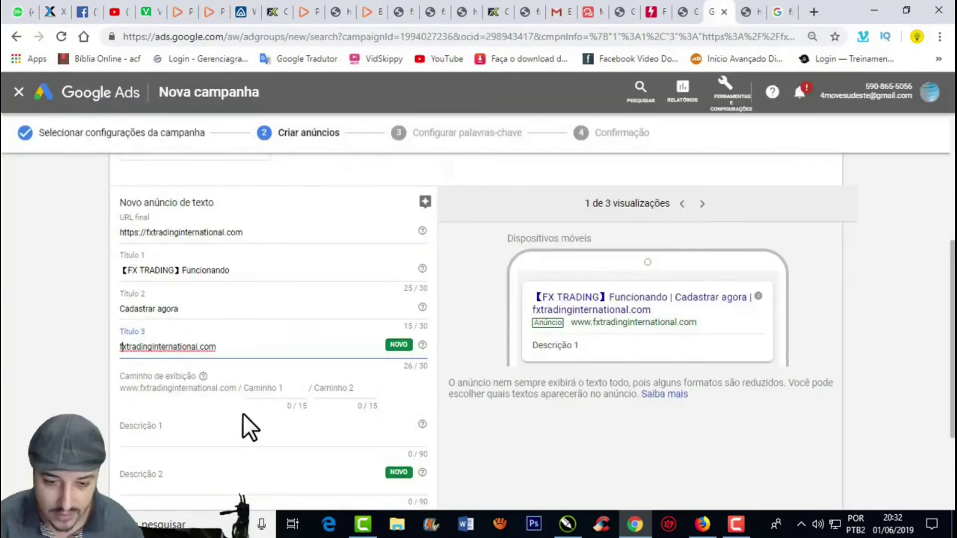
# Step: Review the existing Google results, then search for "fx trading corp" and examine the competing ads' descriptions
pyautogui.click(185, 440)
pyautogui.click(770, 4)
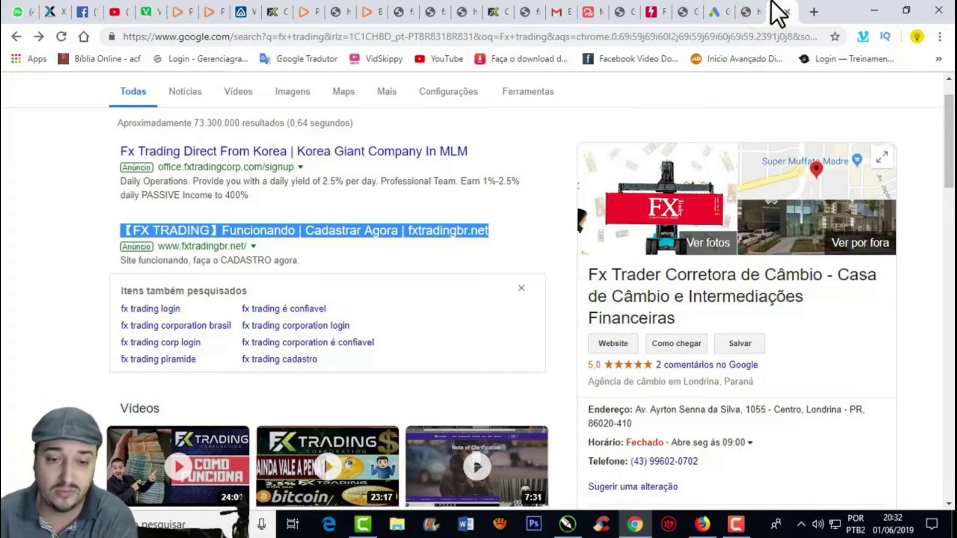
pyautogui.scroll(-3, 329, 250)
pyautogui.scroll(3, 349, 299)
pyautogui.scroll(-4, 368, 324)
pyautogui.scroll(-5, 369, 324)
pyautogui.scroll(10, 384, 339)
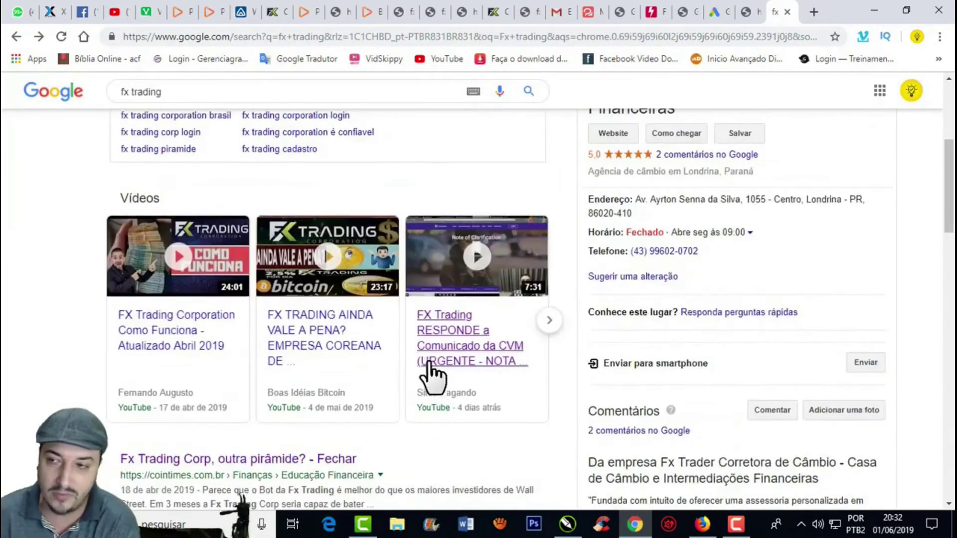
pyautogui.click(199, 104)
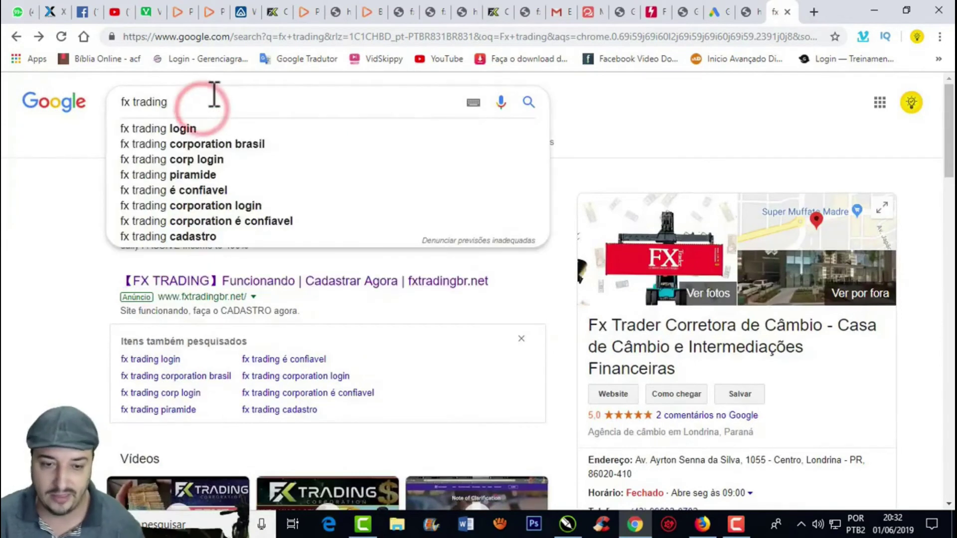
pyautogui.write('corp')
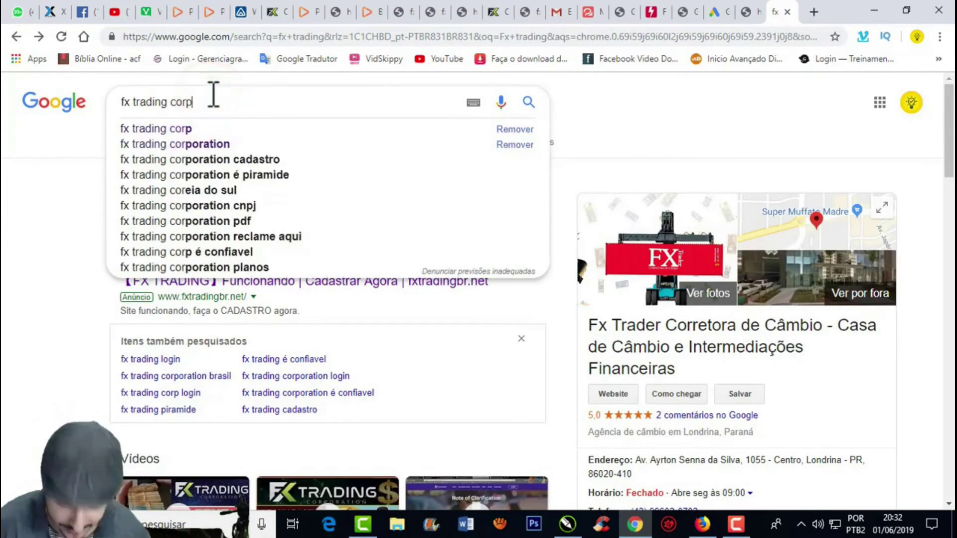
pyautogui.press('Return')
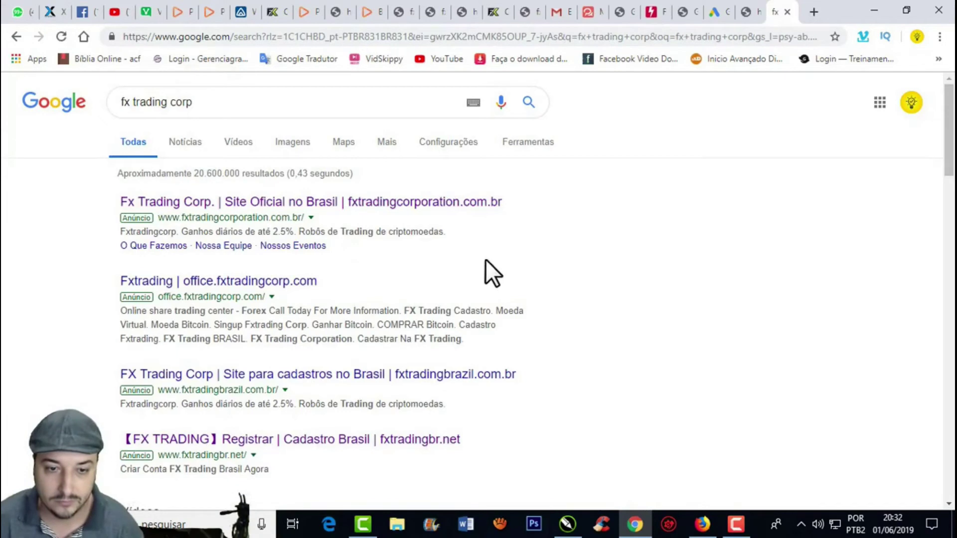
pyautogui.scroll(-2, 486, 260)
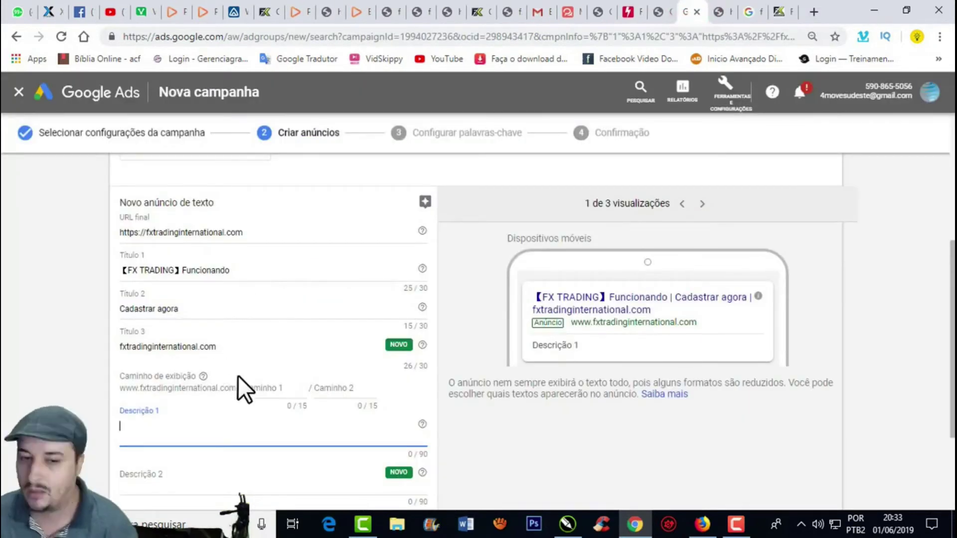
# Step: Set the text ad's Descrição 1 to "Fx Trading funcionando a todo vapor!"
pyautogui.scroll(-2, 214, 381)
pyautogui.click(181, 305)
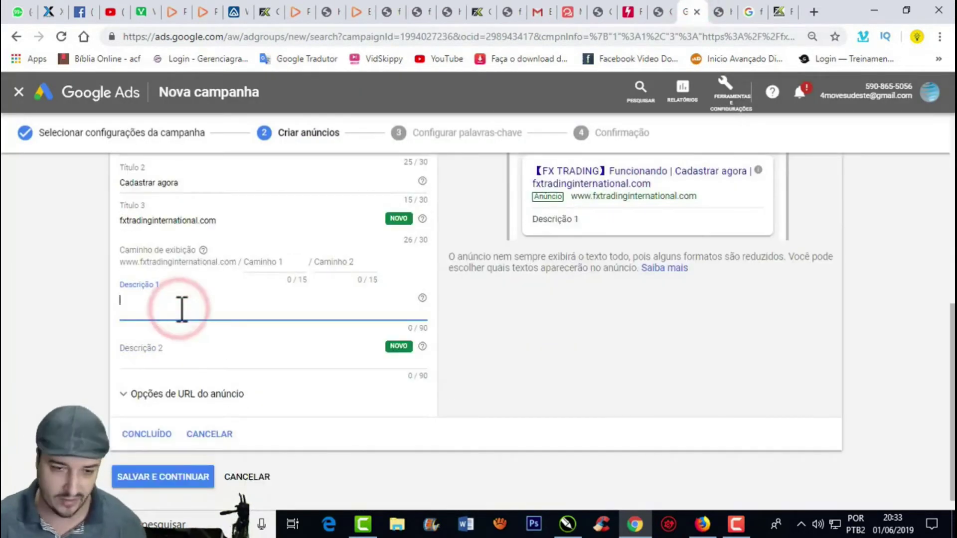
pyautogui.scroll(1, 181, 309)
pyautogui.scroll(1, 223, 374)
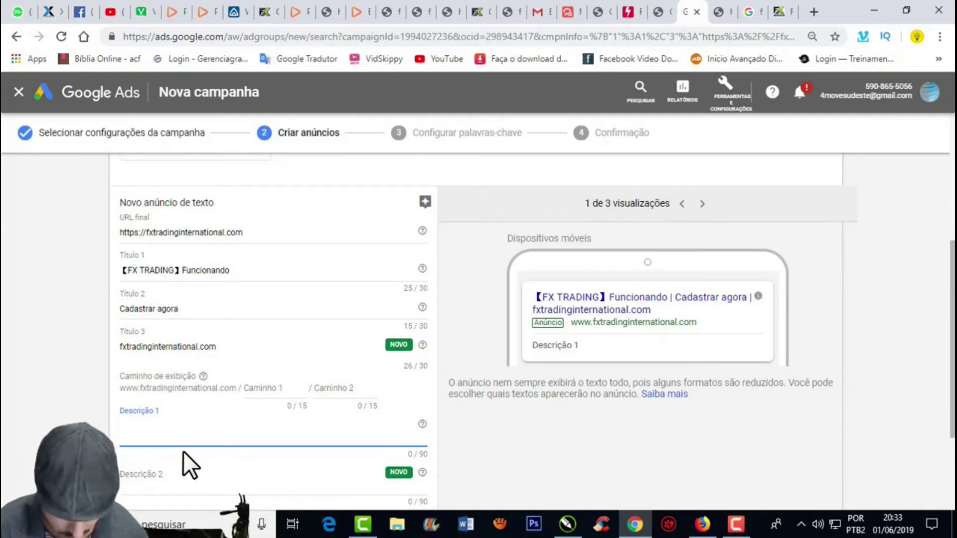
pyautogui.write('A')
pyautogui.press('BackSpace')
pyautogui.write('Faça')
pyautogui.press('BackSpace')
pyautogui.press('BackSpace')
pyautogui.press('BackSpace')
pyautogui.press('BackSpace')
pyautogui.write('Fx')
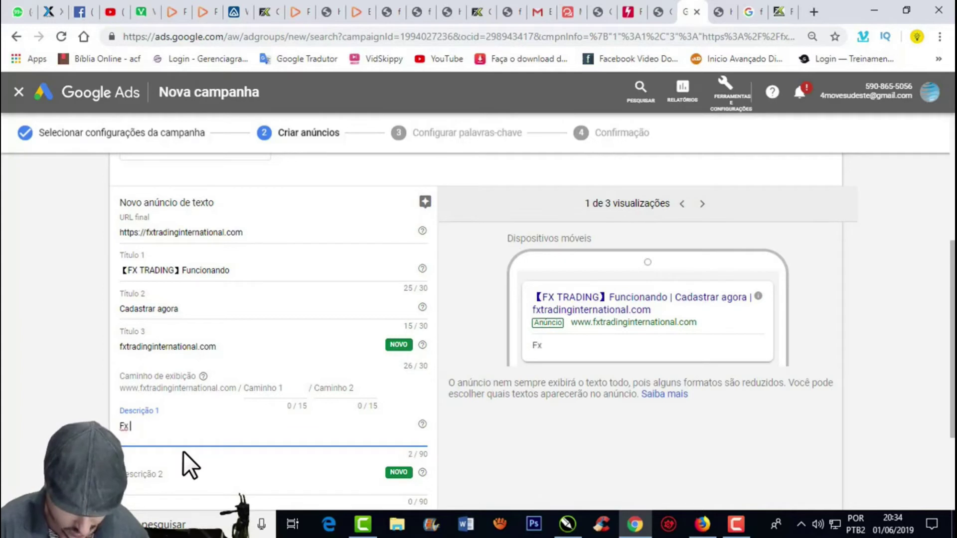
pyautogui.write(' Trading funcionando a todo vapor')
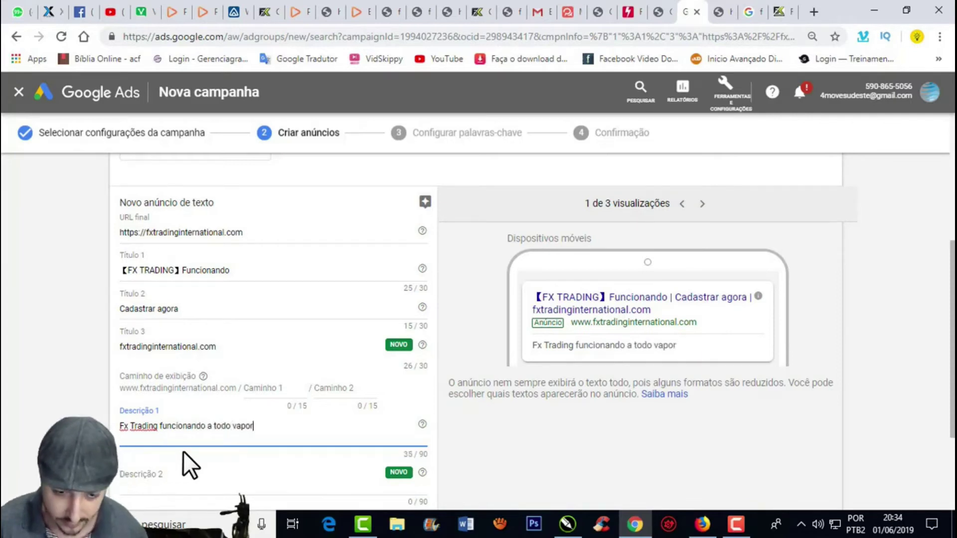
pyautogui.write('!')
# Step: Set the text ad's Descrição 2 to "Robôs de Trading de criptomoedas."
pyautogui.scroll(-2, 169, 450)
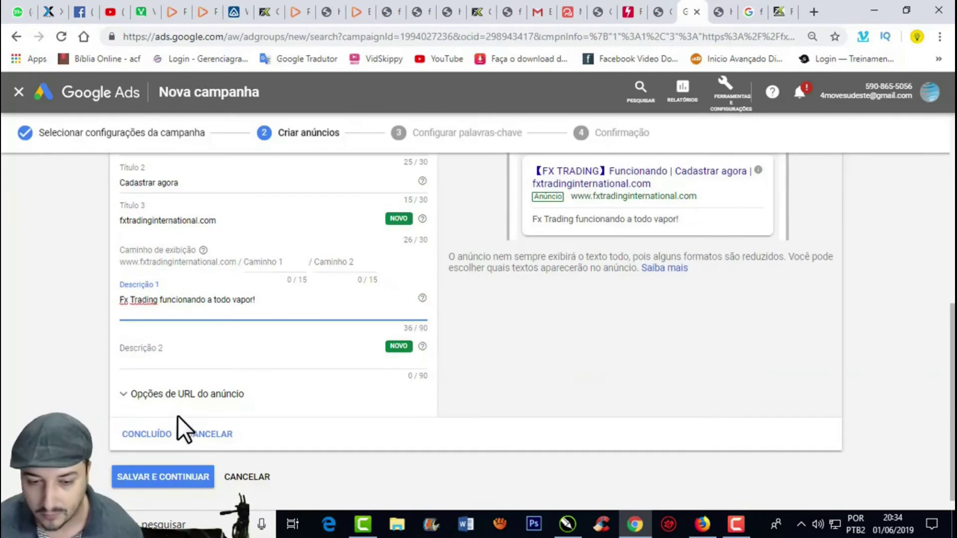
pyautogui.click(188, 350)
pyautogui.write('Fa')
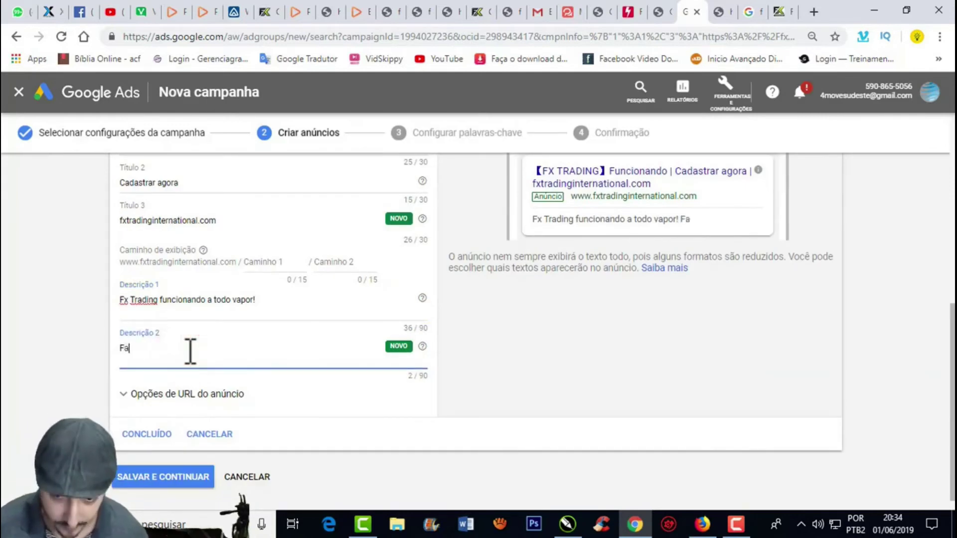
pyautogui.write('Robôs de Trading de criptomoedas.')
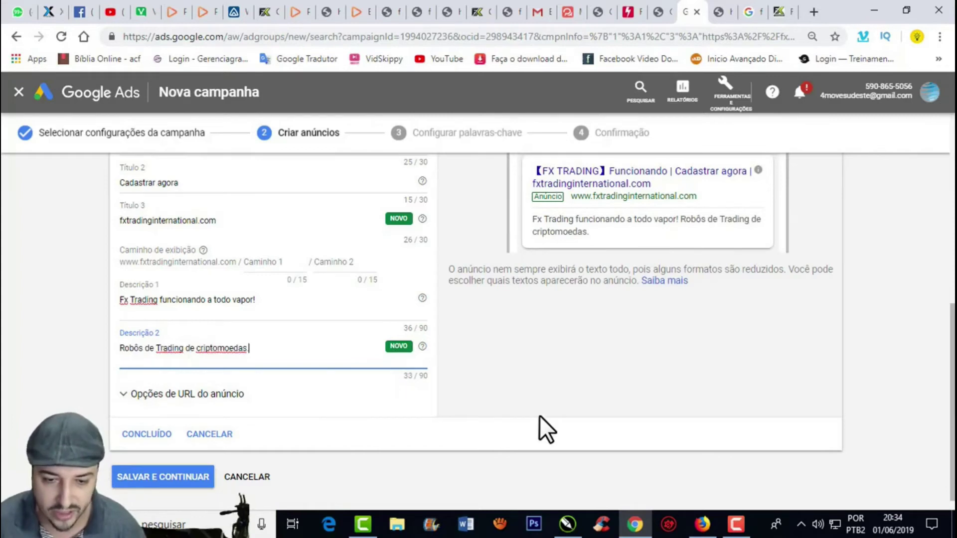
pyautogui.scroll(1, 539, 417)
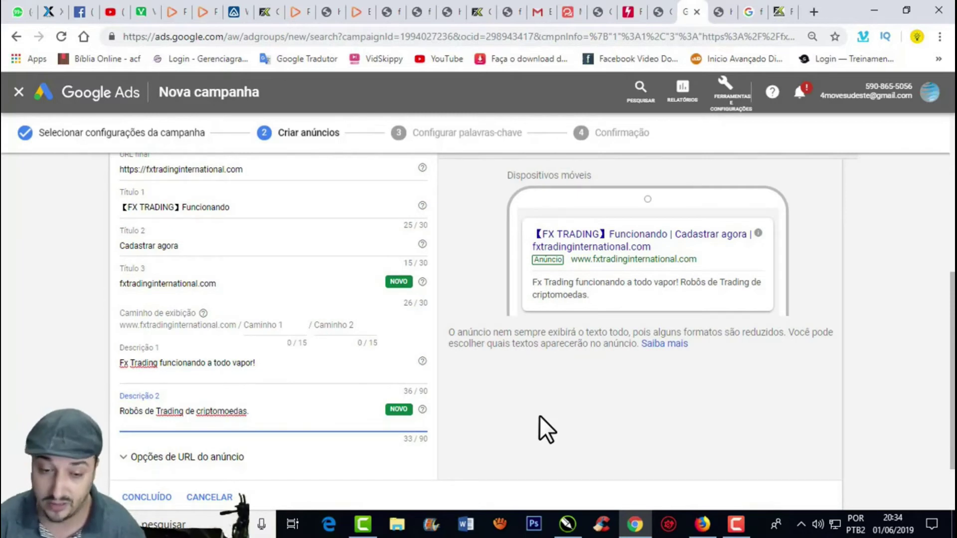
pyautogui.write('F')
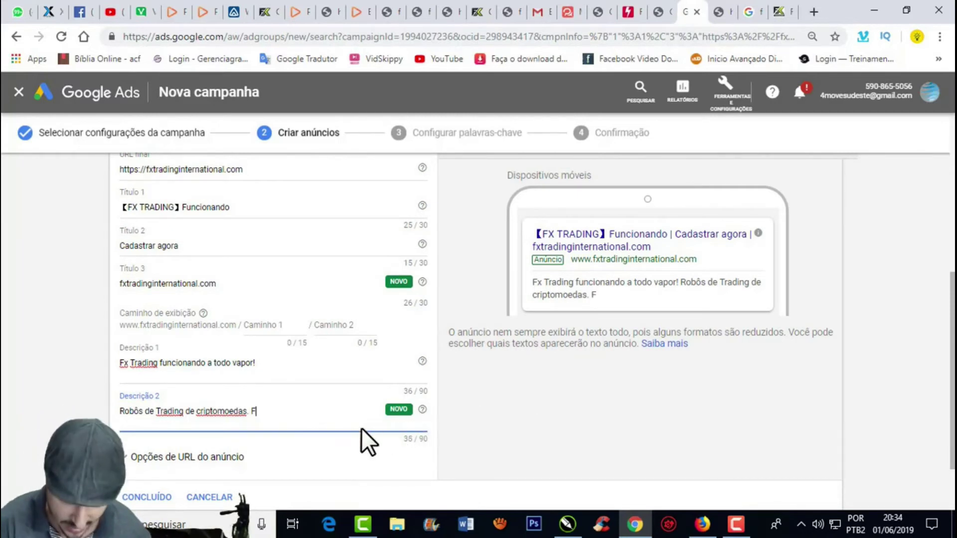
pyautogui.write('aça jga')
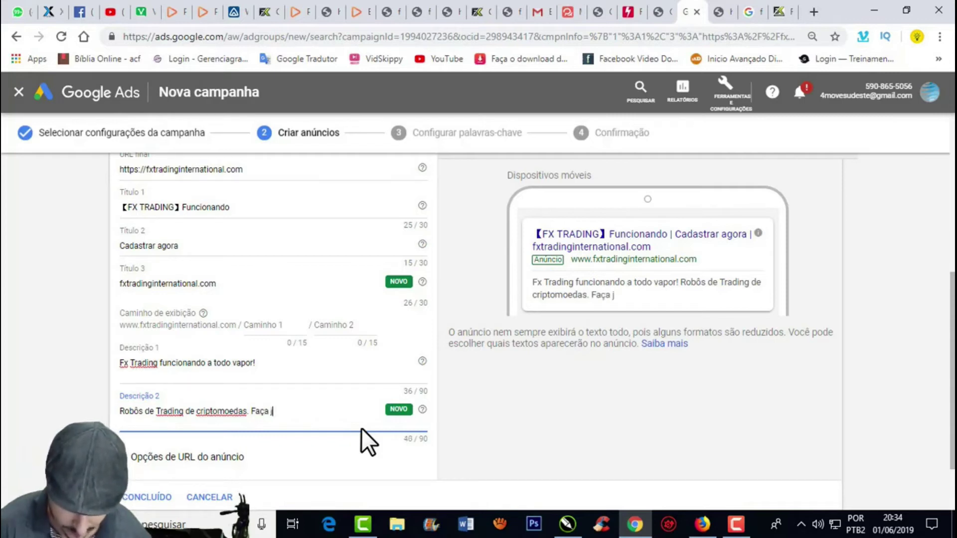
pyautogui.press('BackSpace')
pyautogui.press('BackSpace')
pyautogui.press('BackSpace')
pyautogui.press('BackSpace')
pyautogui.press('BackSpace')
pyautogui.press('BackSpace')
pyautogui.press('BackSpace')
pyautogui.press('BackSpace')
pyautogui.press('BackSpace')
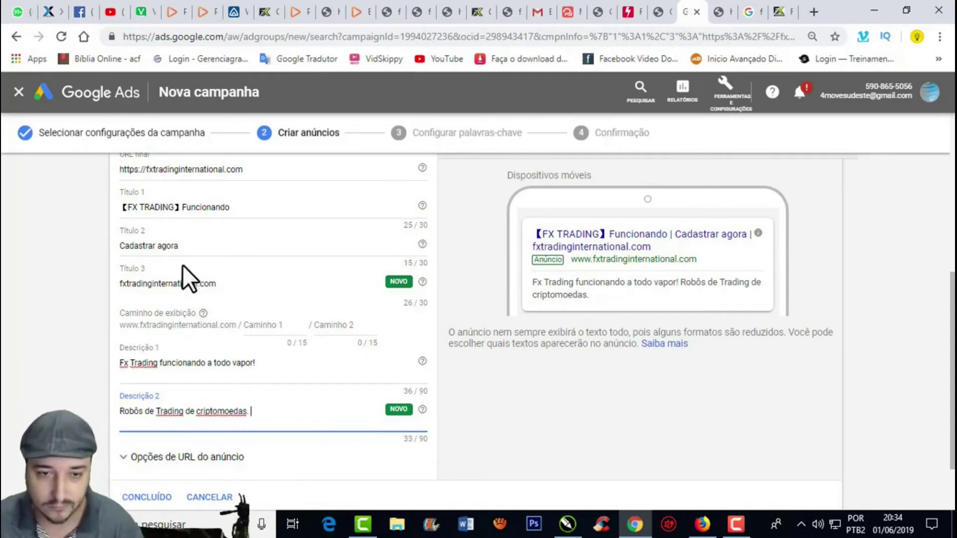
# Step: Replace the text ad's Título 2 with "Conheça já"
pyautogui.moveTo(190, 246); pyautogui.dragTo(120, 246)
pyautogui.write('C')
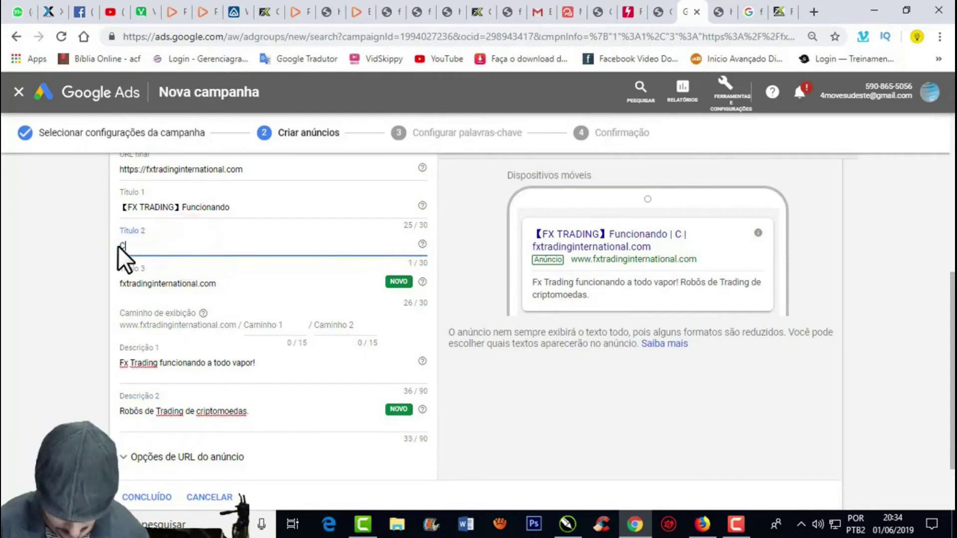
pyautogui.write('onheça já')
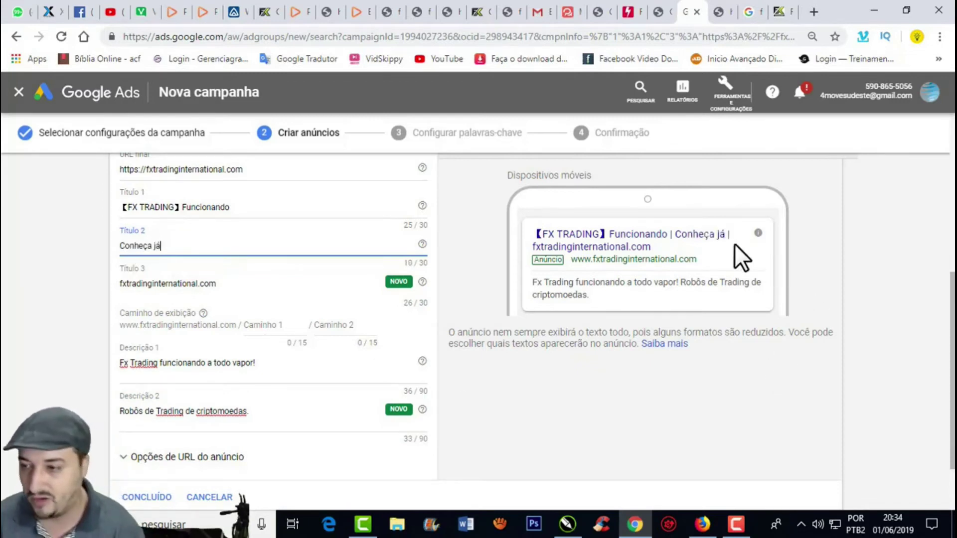
pyautogui.click(251, 283)
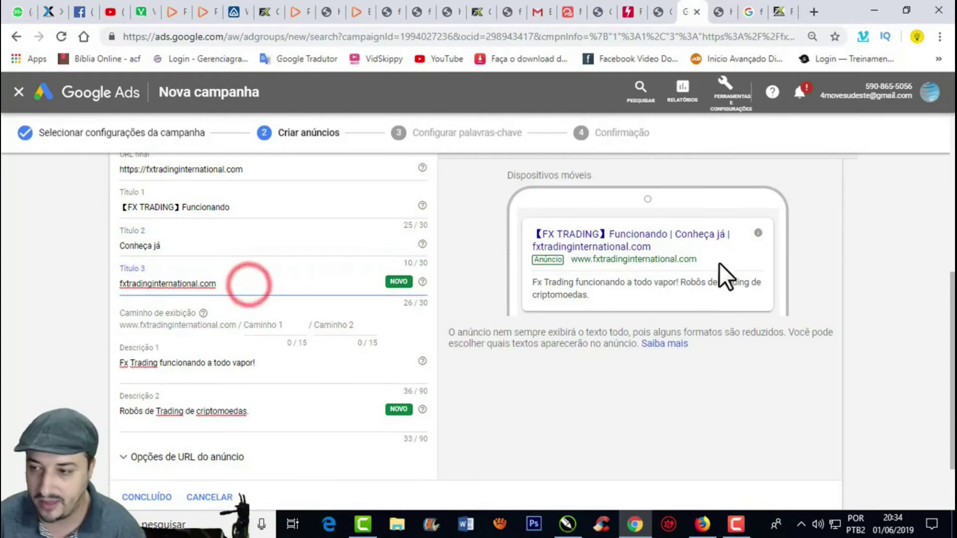
# Step: Append "Conheça já!" to Descrição 2 and "Faça parte desta família!" to Descrição 1
pyautogui.click(281, 411)
pyautogui.write('Conheça já!')
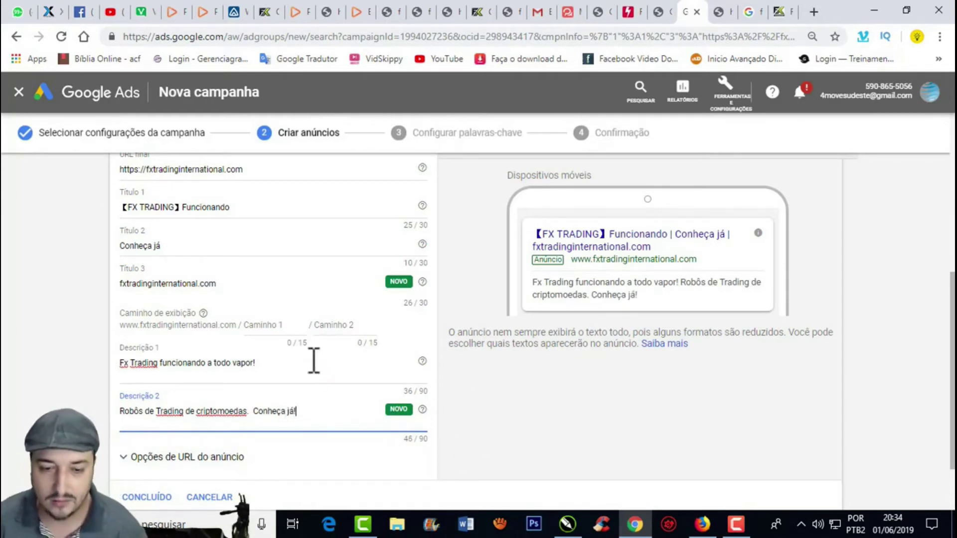
pyautogui.click(313, 360)
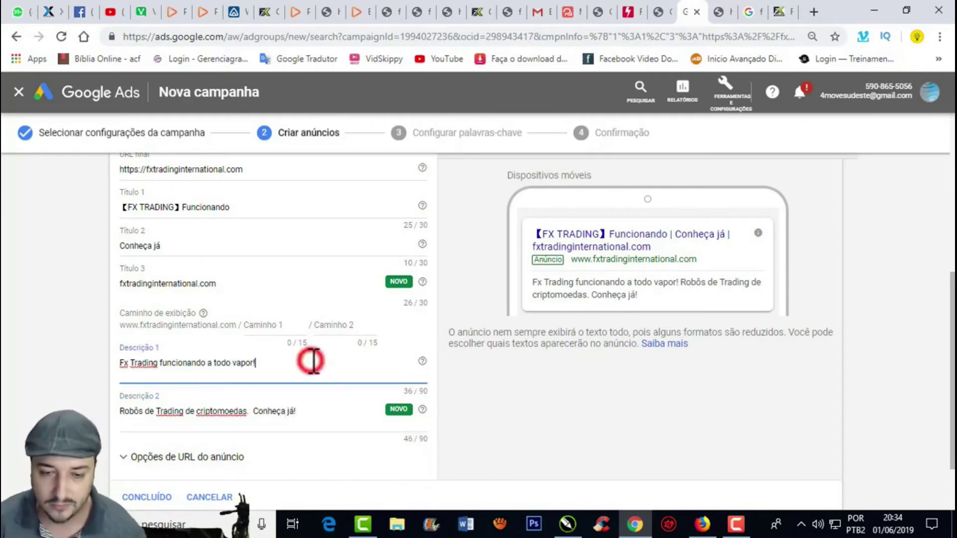
pyautogui.write('Faça pa')
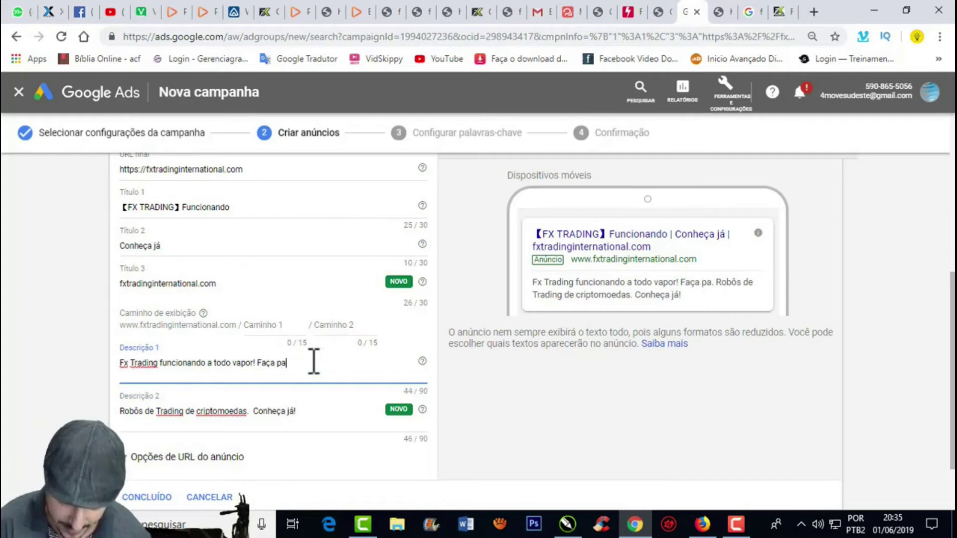
pyautogui.write('rte des')
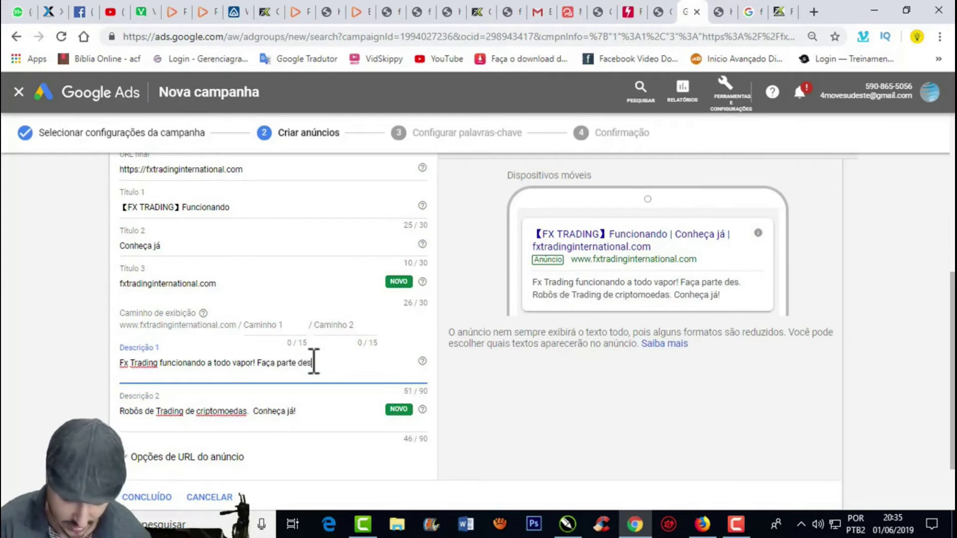
pyautogui.write('ta família!')
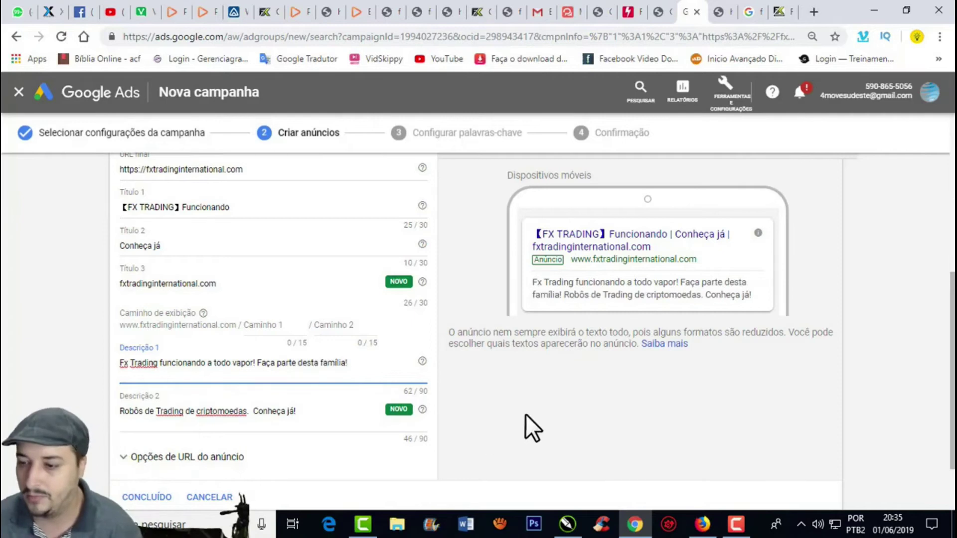
# Step: Review the completed text ad and its mobile preview, then save it and continue to the keyword setup
pyautogui.scroll(-2, 527, 414)
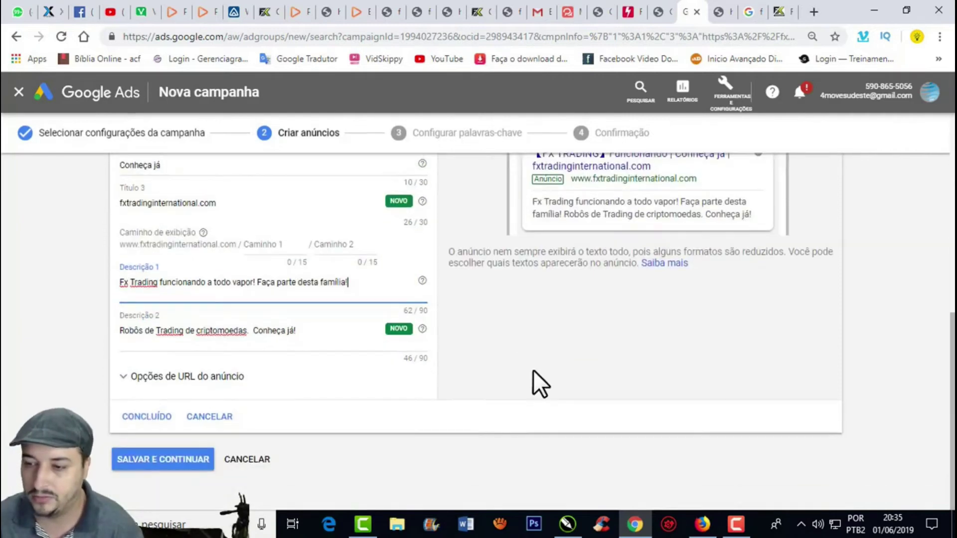
pyautogui.scroll(7, 632, 434)
pyautogui.scroll(-3, 610, 389)
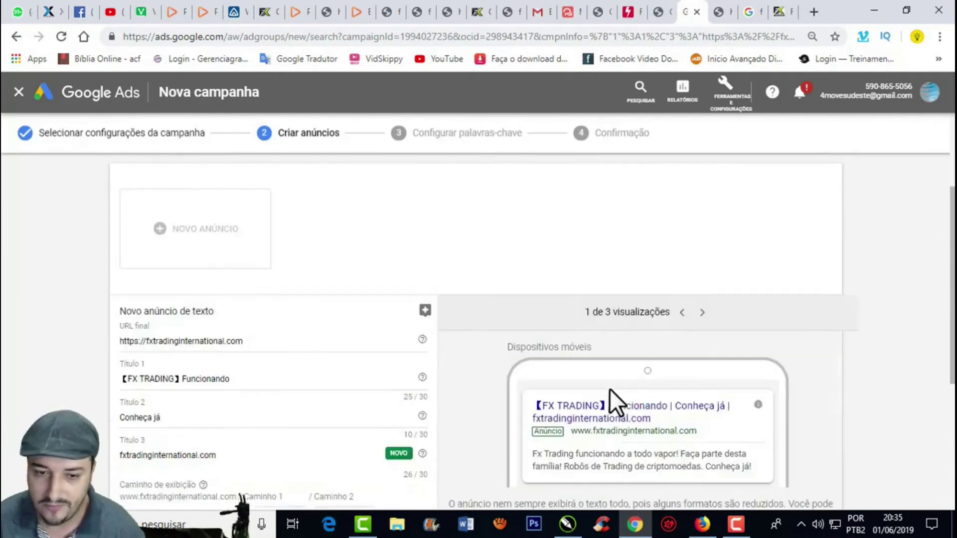
pyautogui.scroll(-3, 474, 343)
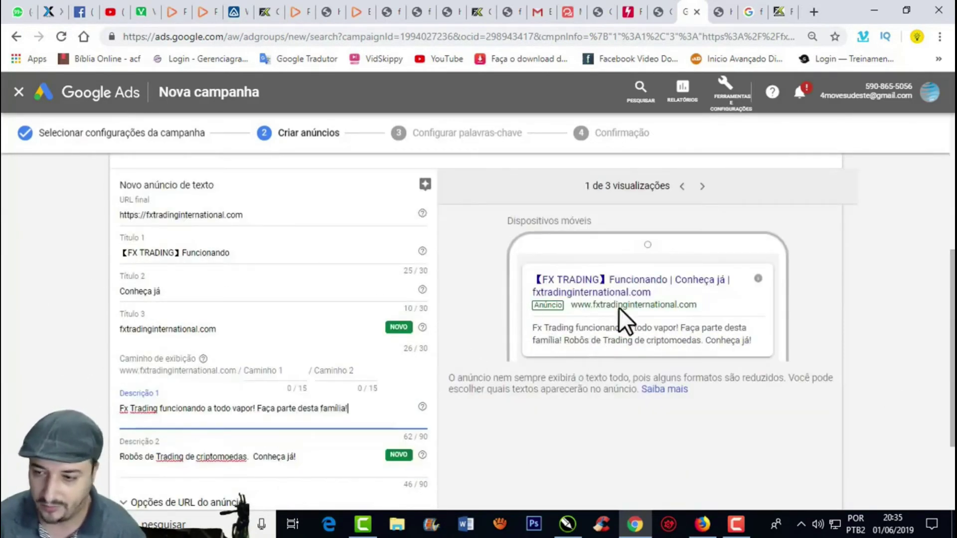
pyautogui.scroll(-2, 240, 414)
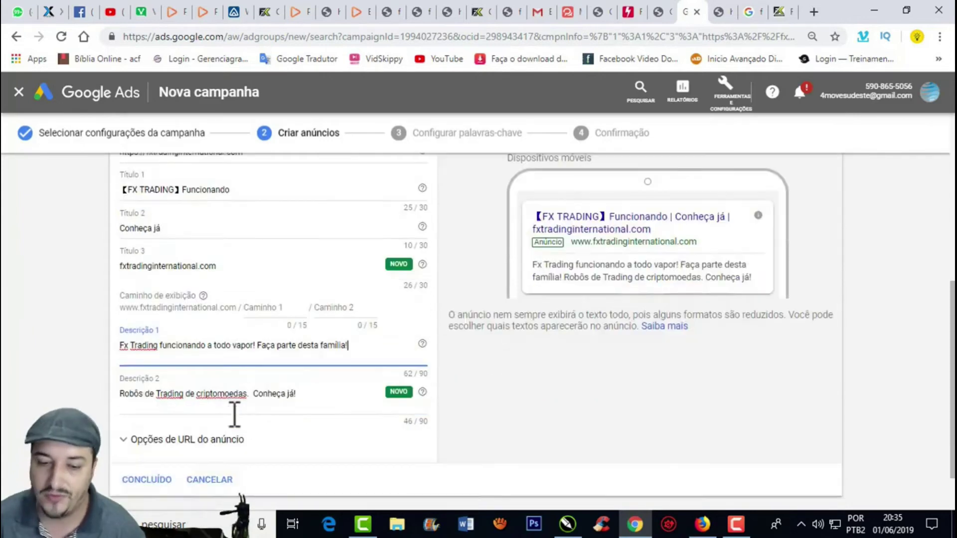
pyautogui.scroll(-1, 299, 391)
pyautogui.click(167, 459)
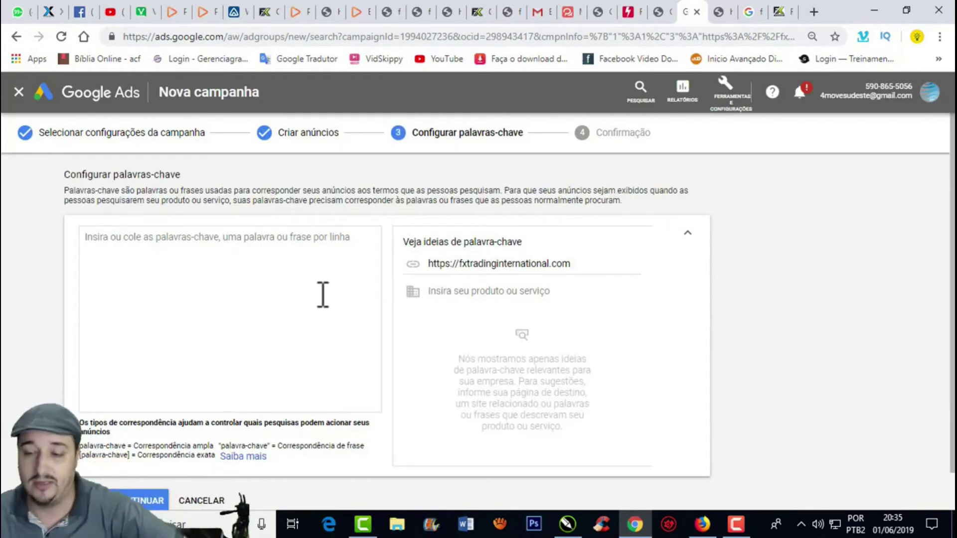
# Step: Add the keywords "Fx Trading", "Fx Trading corp" and "Fx Trading Corporation" on separate lines of the keyword list
pyautogui.click(177, 252)
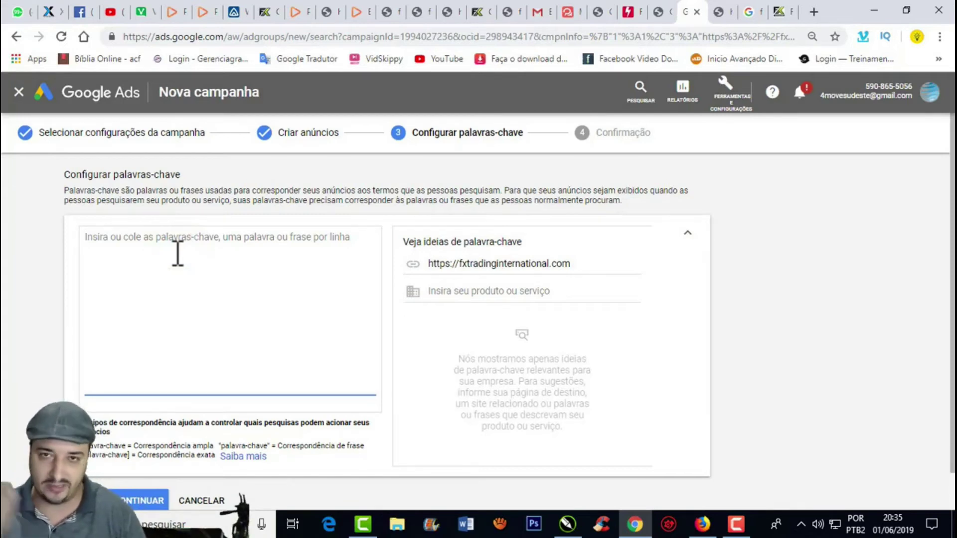
pyautogui.write('F')
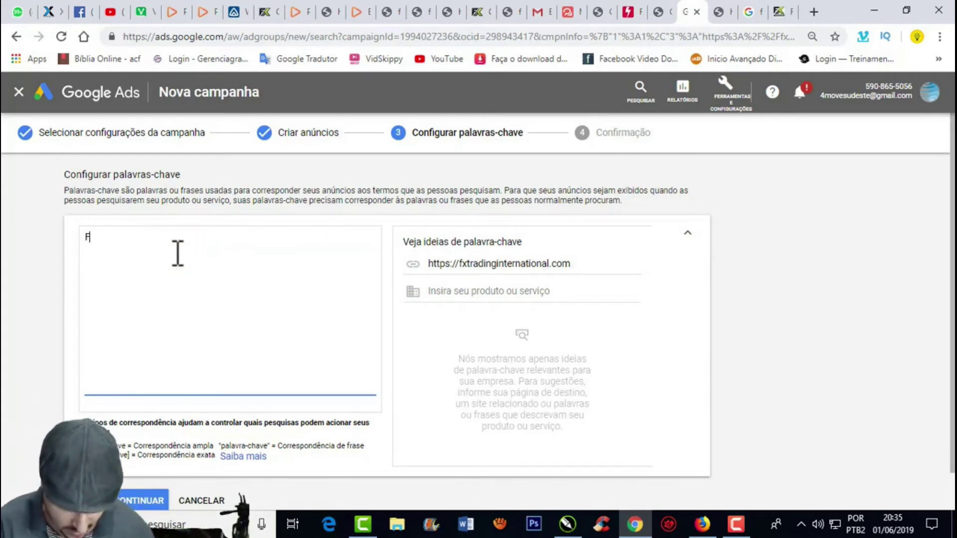
pyautogui.write('x Trading')
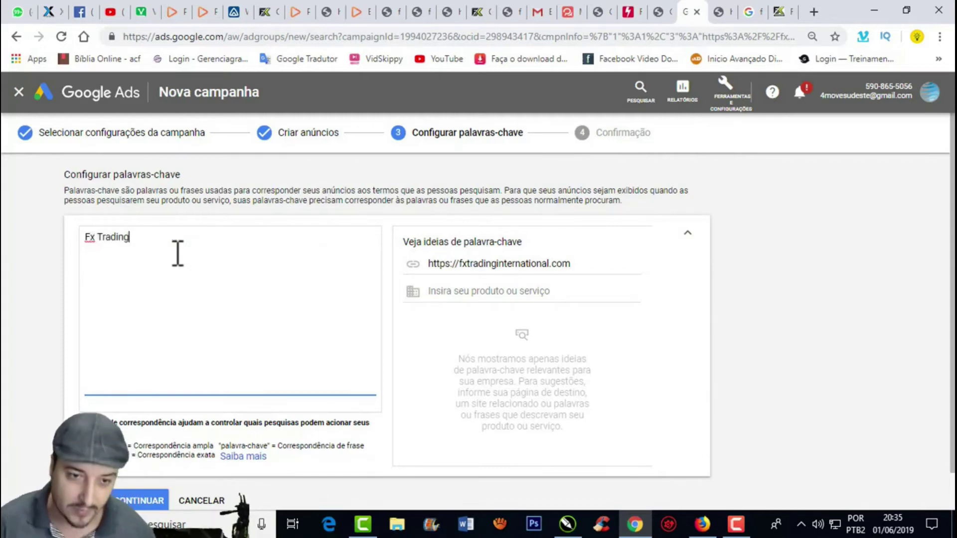
pyautogui.press('Return')
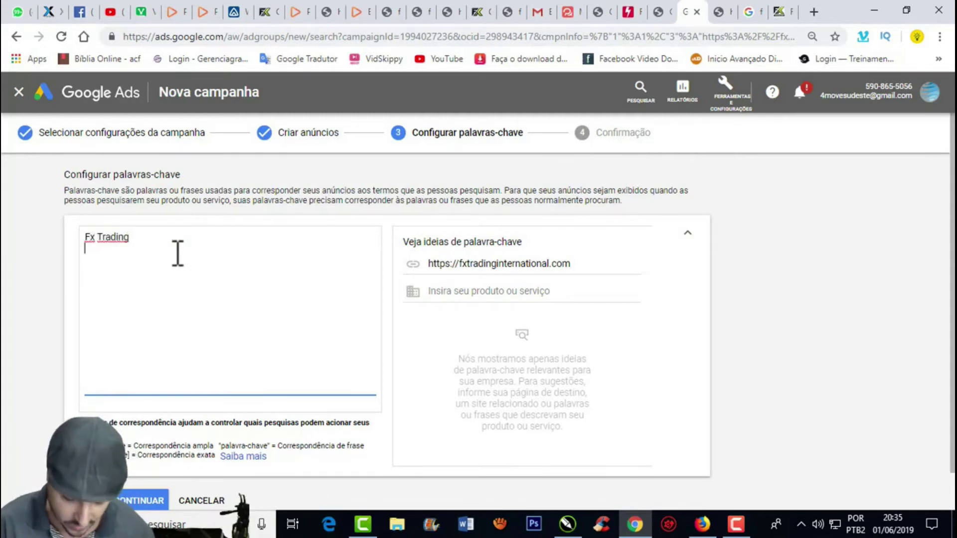
pyautogui.write('Fx')
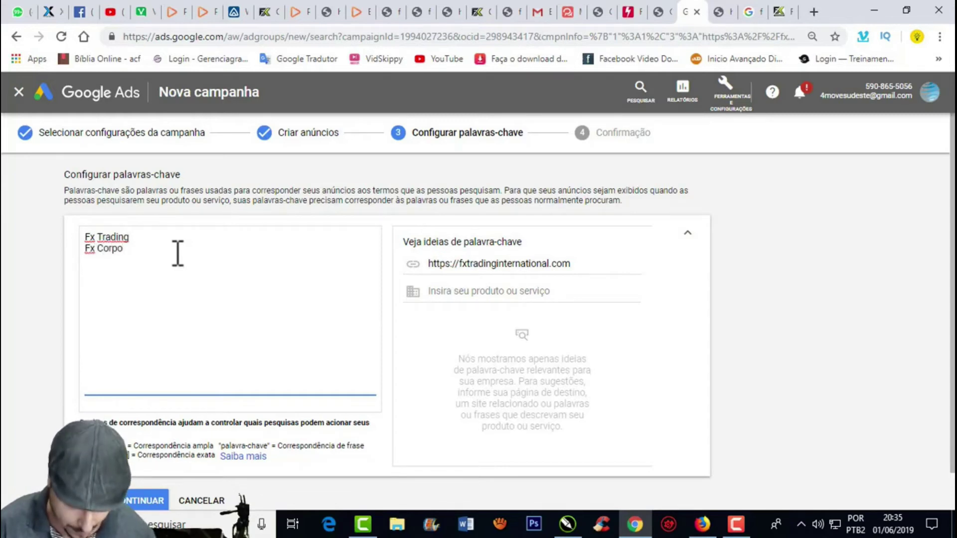
pyautogui.write(' Trading c')
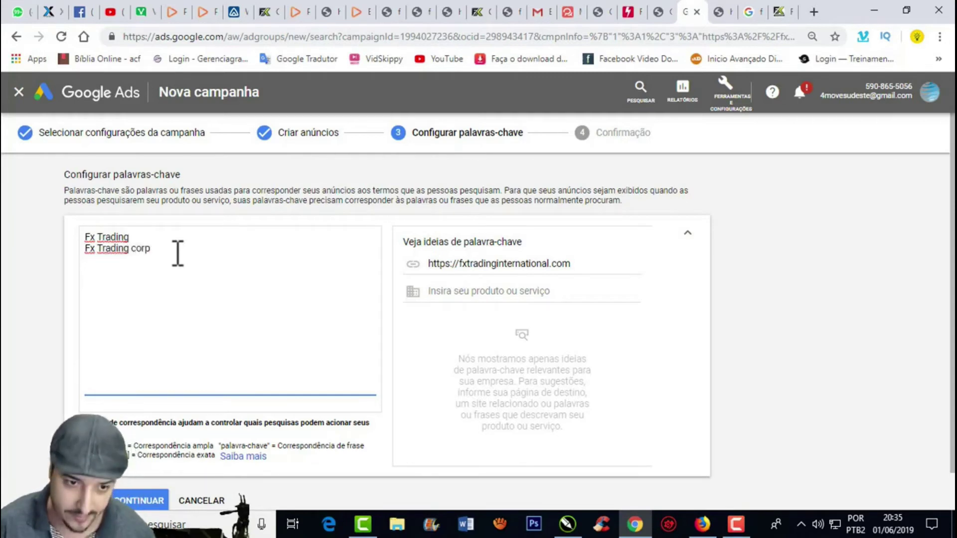
pyautogui.write('Trading Corporation')
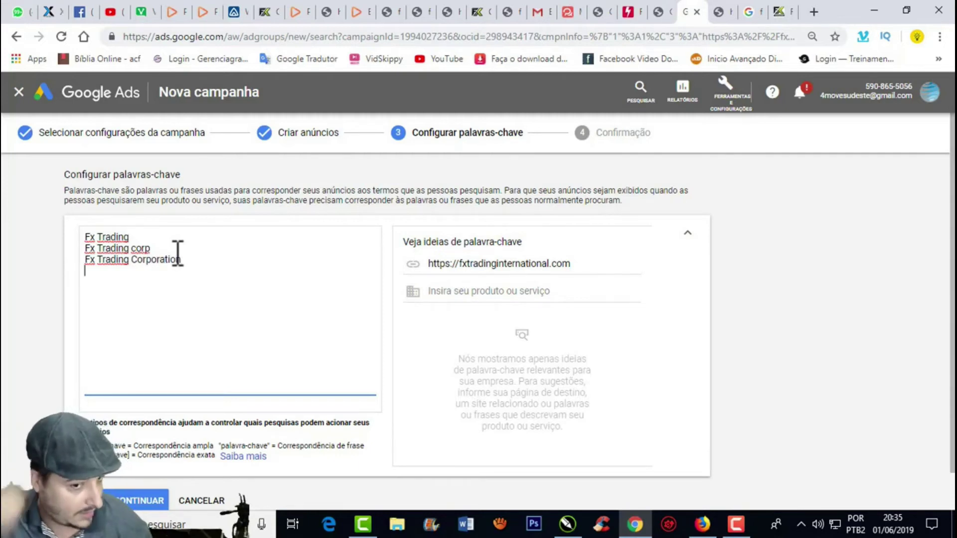
# Step: Add "Unick" and "Weenzee" to the keyword list, each on its own line
pyautogui.press('Return')
pyautogui.write('Unick')
pyautogui.press('Return')
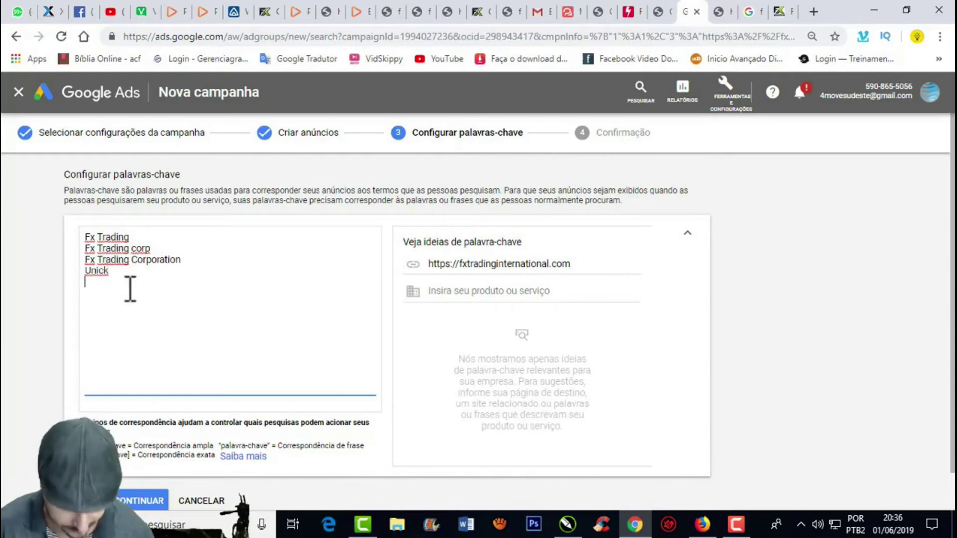
pyautogui.write('Wee')
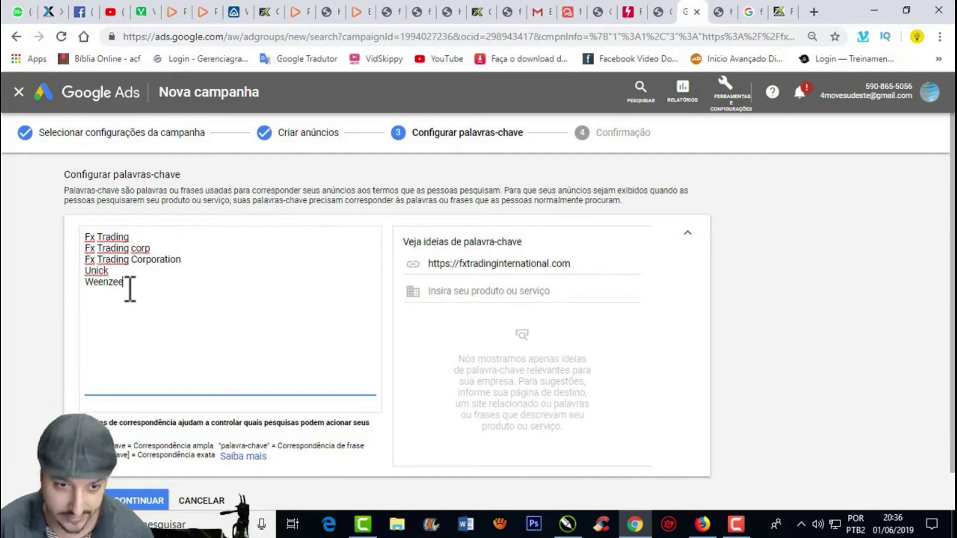
pyautogui.write('nzee')
pyautogui.press('Return')
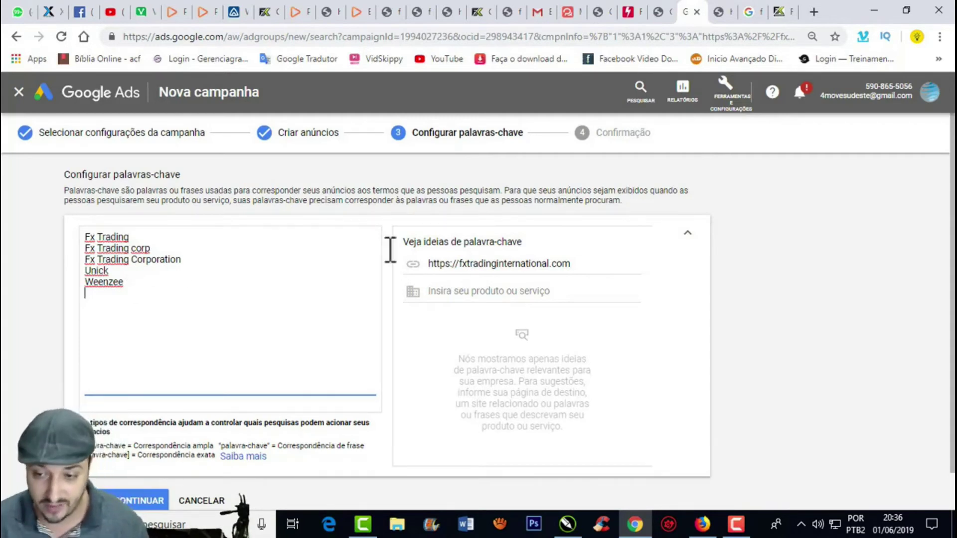
pyautogui.click(519, 290)
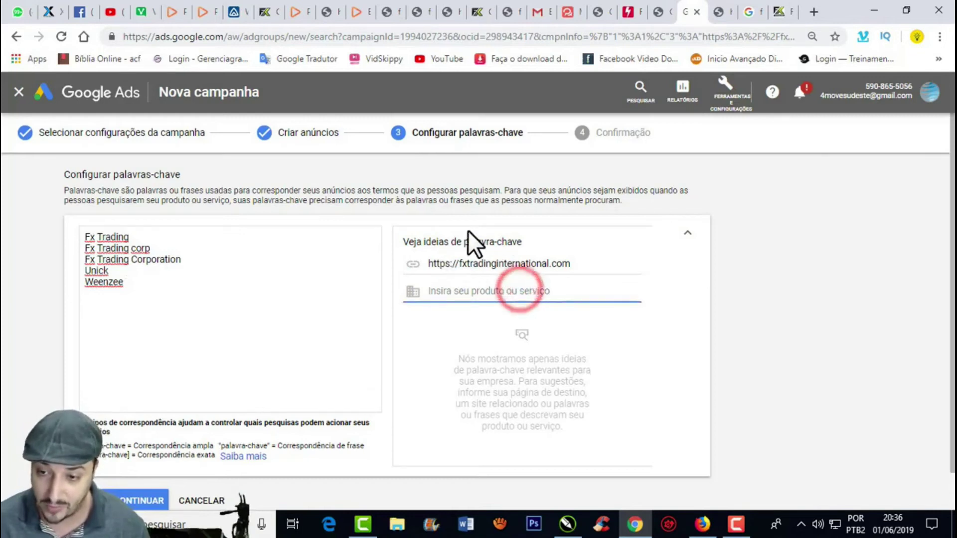
pyautogui.tripleClick(574, 263)
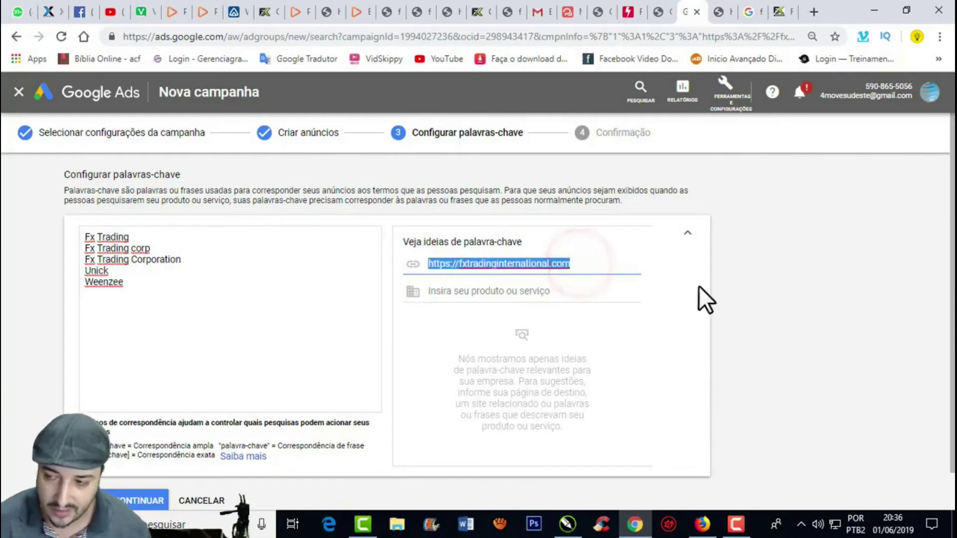
pyautogui.click(765, 247)
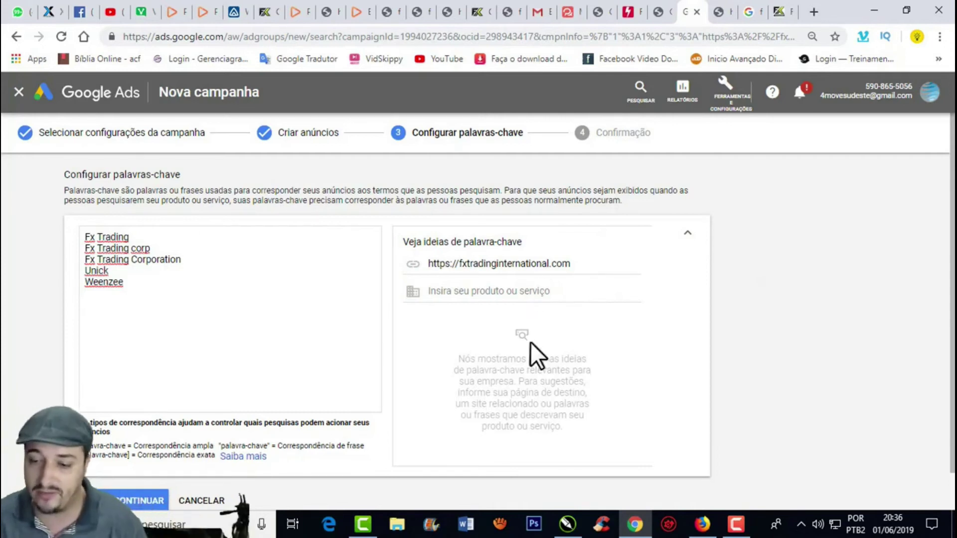
pyautogui.scroll(-1, 824, 269)
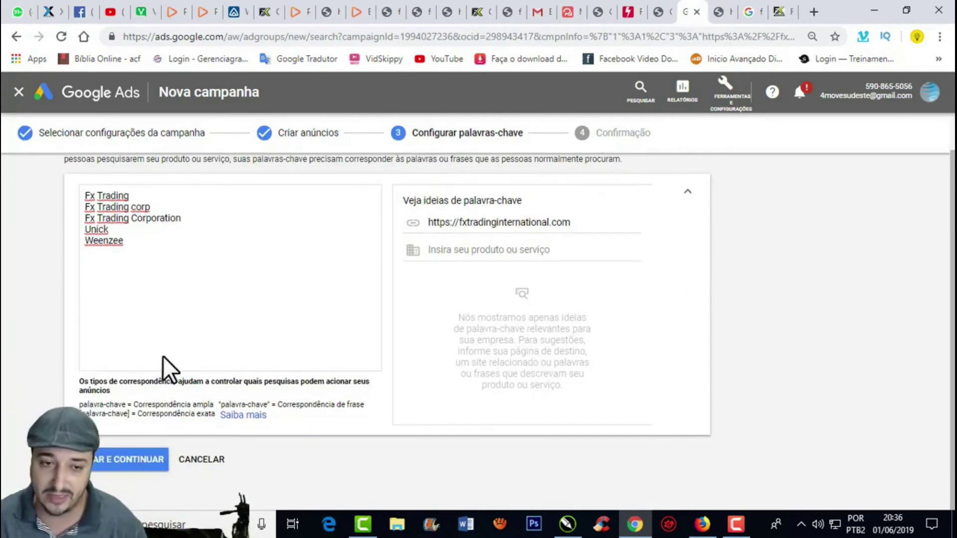
pyautogui.scroll(1, 138, 301)
# Step: Add the keywords "Plano Fx trading" and "Fx trading funciona" below "Weenzee", each on its own line
pyautogui.click(133, 280)
pyautogui.press('Return')
pyautogui.write('Plano ')
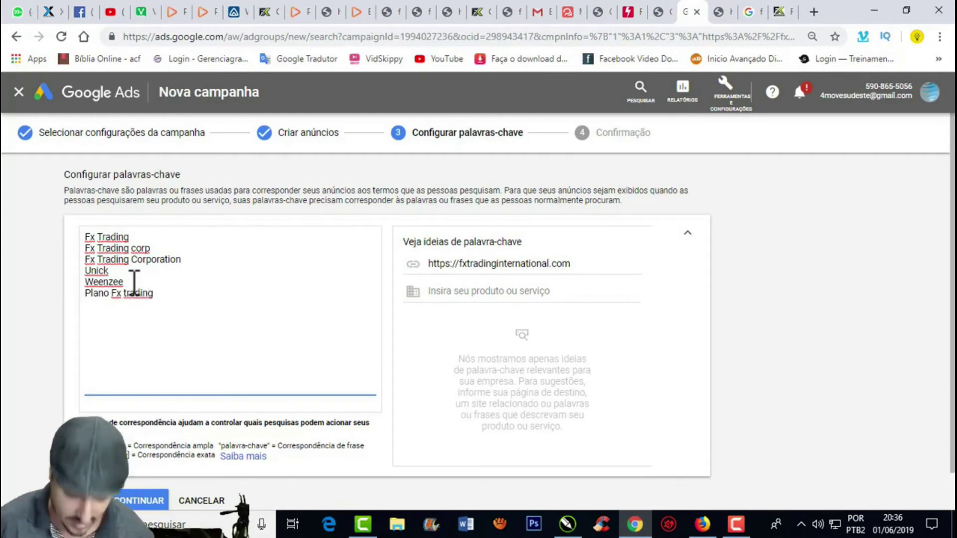
pyautogui.write('Fx tradi')
pyautogui.write('ng Fx trading ')
pyautogui.write('funciona')
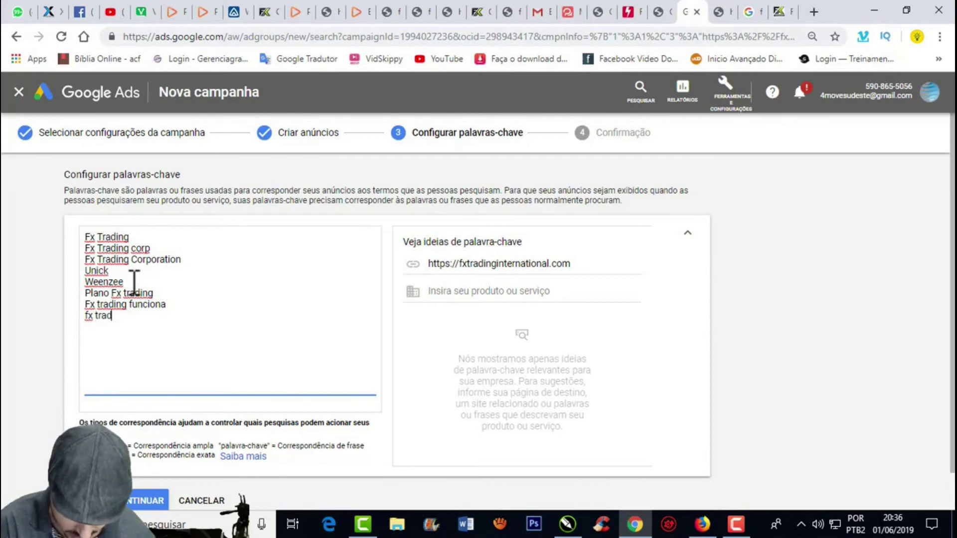
# Step: Add the keywords "fx trading quebrou" and "fx trading acabou" on separate lines at the end of the keyword list
pyautogui.write('g ')
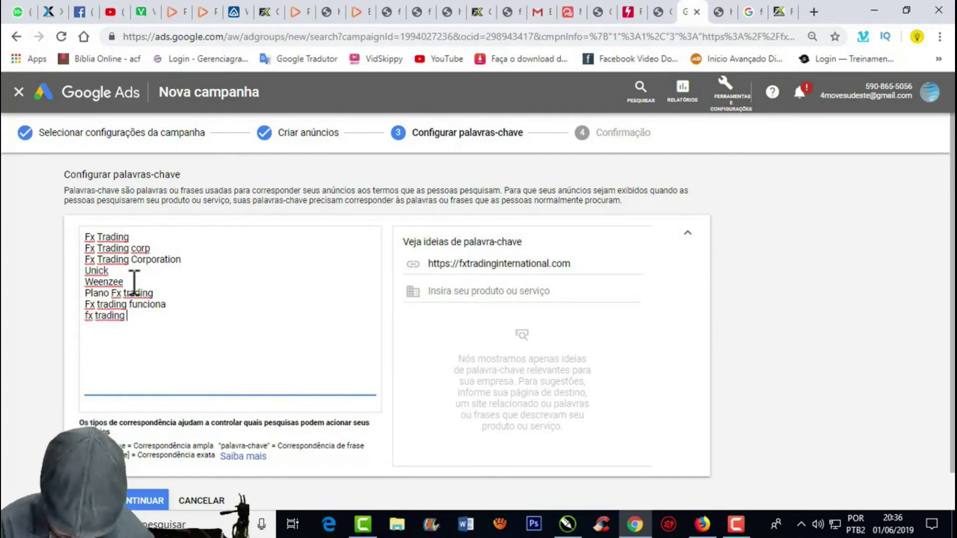
pyautogui.write('quebrou')
pyautogui.press('Return')
pyautogui.write('fx trading acabou')
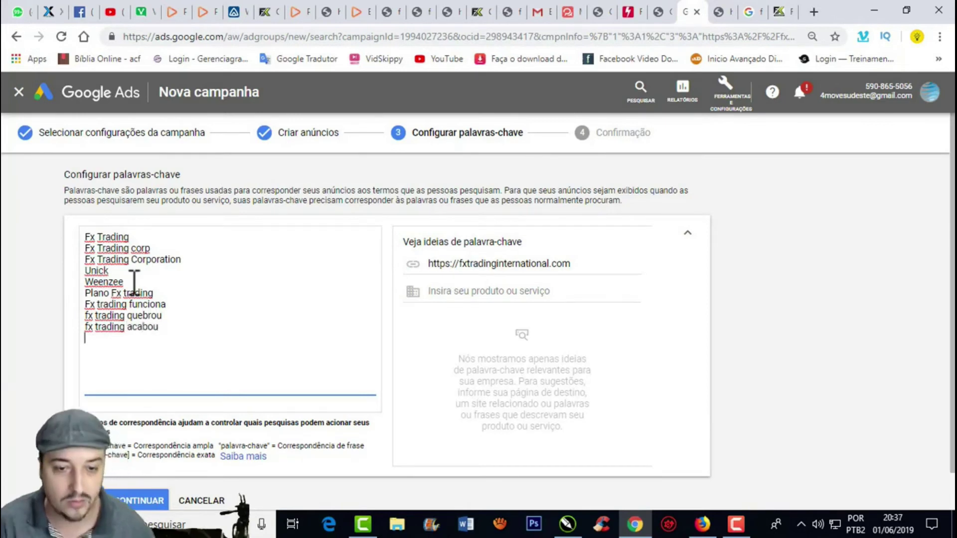
pyautogui.press('Return')
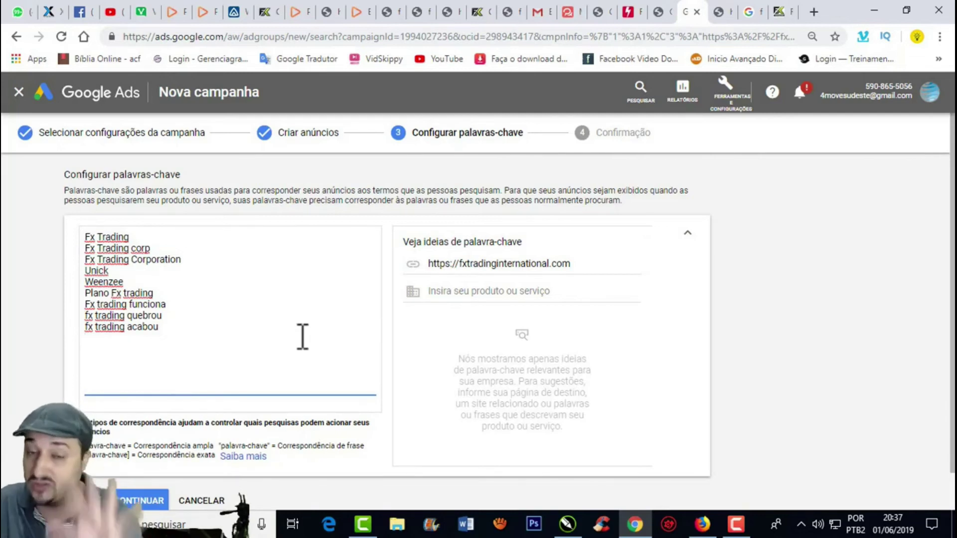
# Step: Save the keyword list and continue through the confirmation summary to the new campaign
pyautogui.scroll(-1, 316, 314)
pyautogui.click(143, 468)
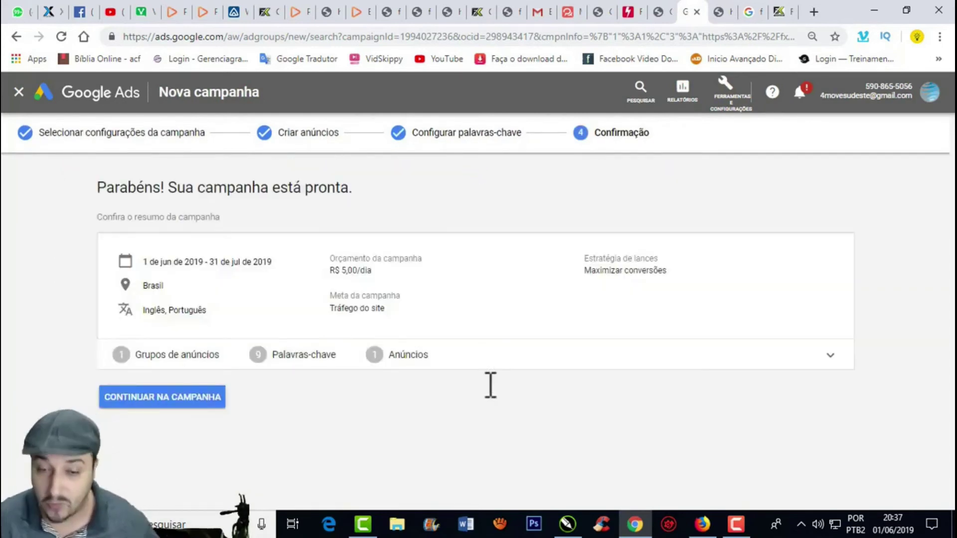
pyautogui.click(152, 402)
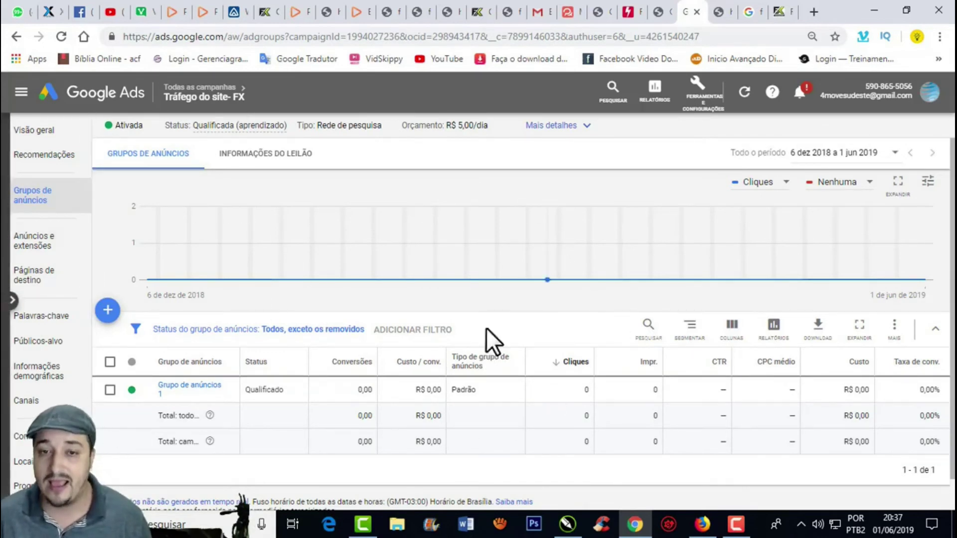
pyautogui.moveTo(502, 358)
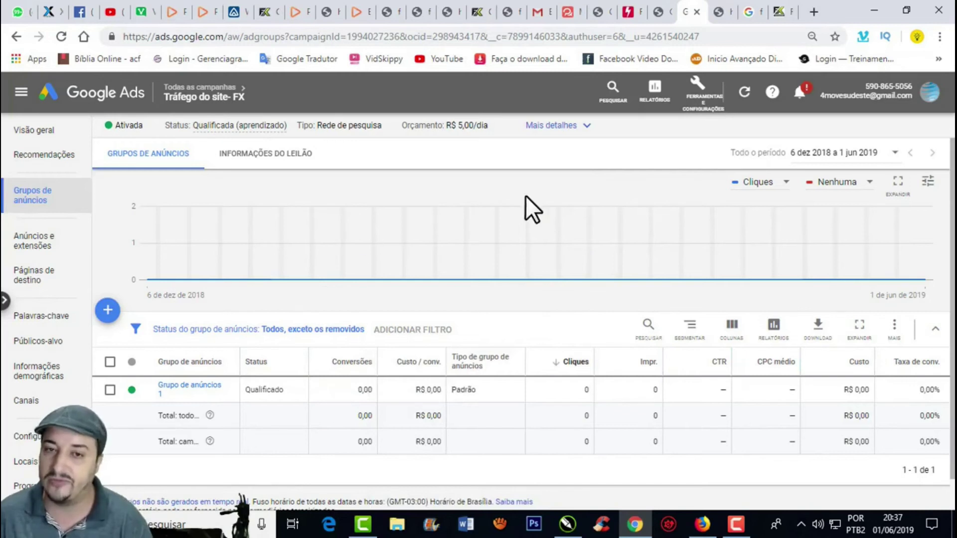
pyautogui.click(801, 95)
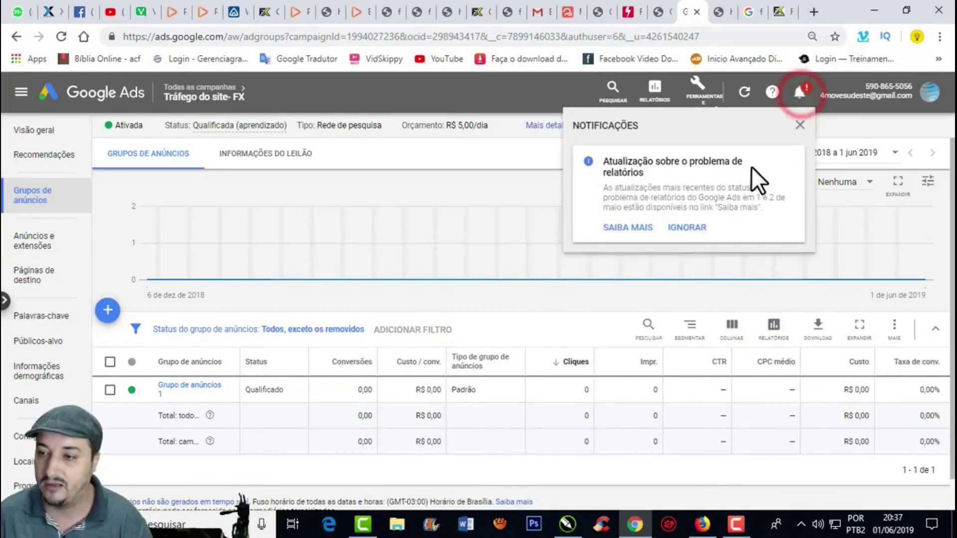
pyautogui.click(463, 185)
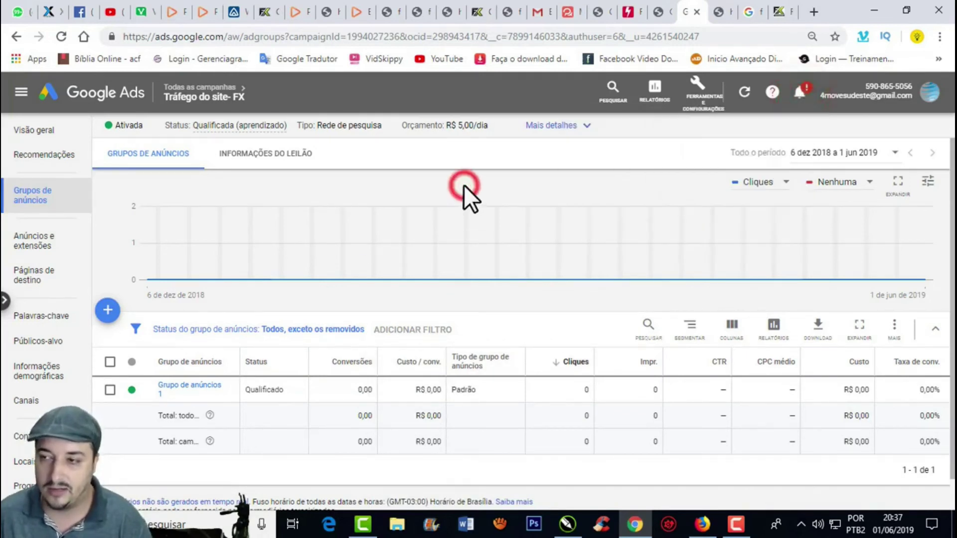
# Step: Go to the account's conversion actions and start a new conversion action of the Website type
pyautogui.click(704, 102)
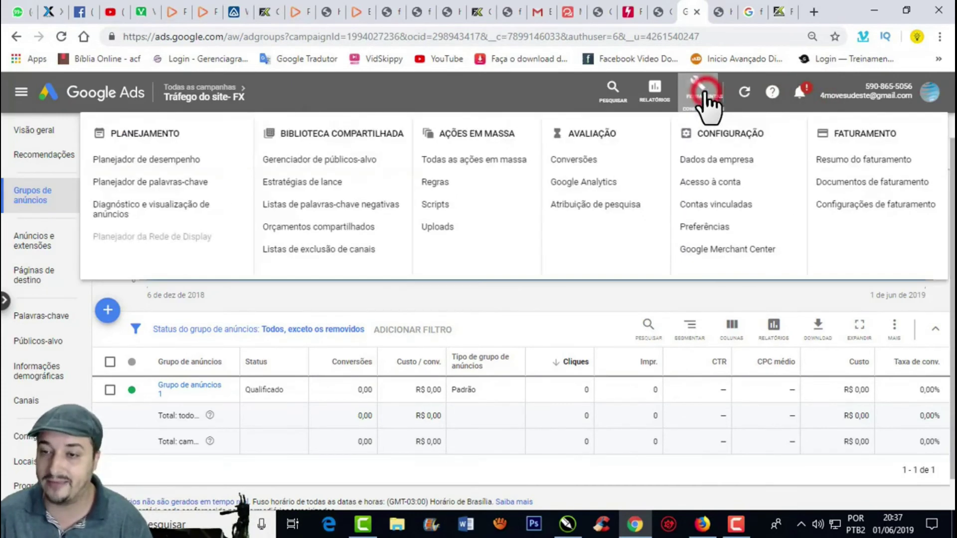
pyautogui.click(560, 161)
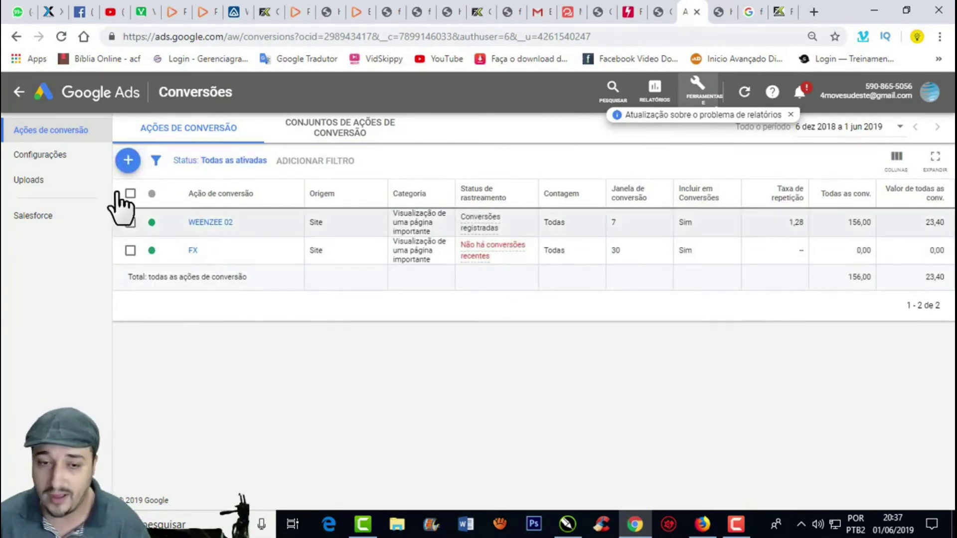
pyautogui.click(128, 160)
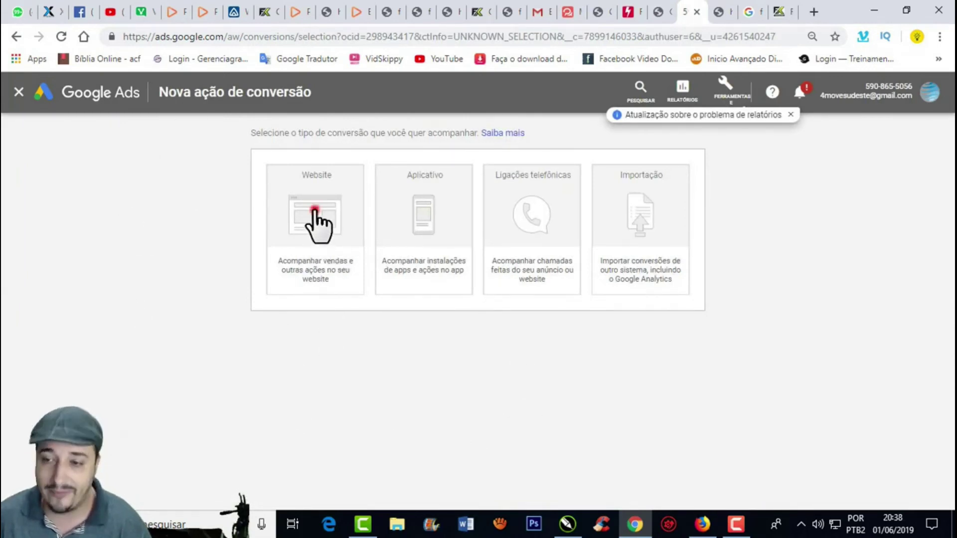
pyautogui.click(316, 218)
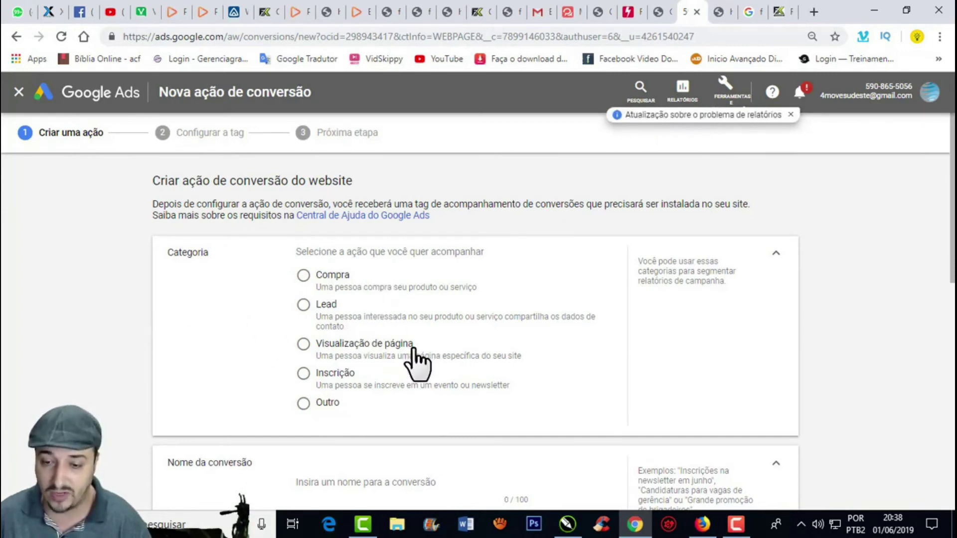
# Step: Set the conversion category to "Visualização de página" and name the conversion "FX Trading novo"
pyautogui.scroll(-1, 440, 367)
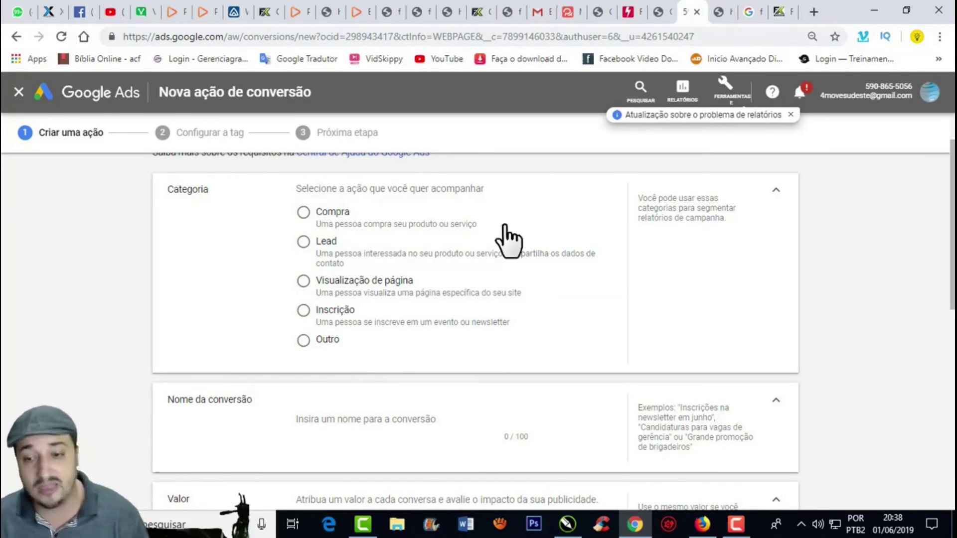
pyautogui.click(303, 280)
pyautogui.scroll(-3, 534, 297)
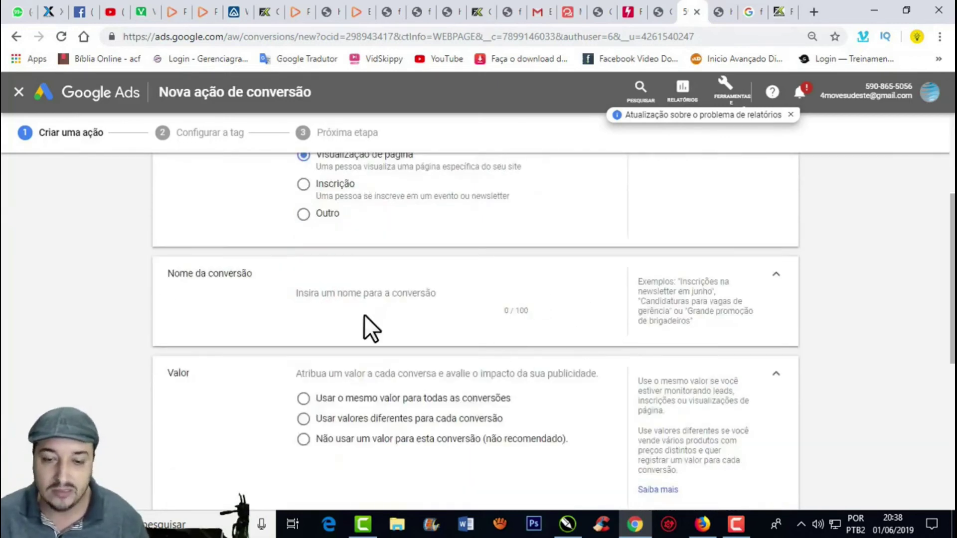
pyautogui.click(354, 294)
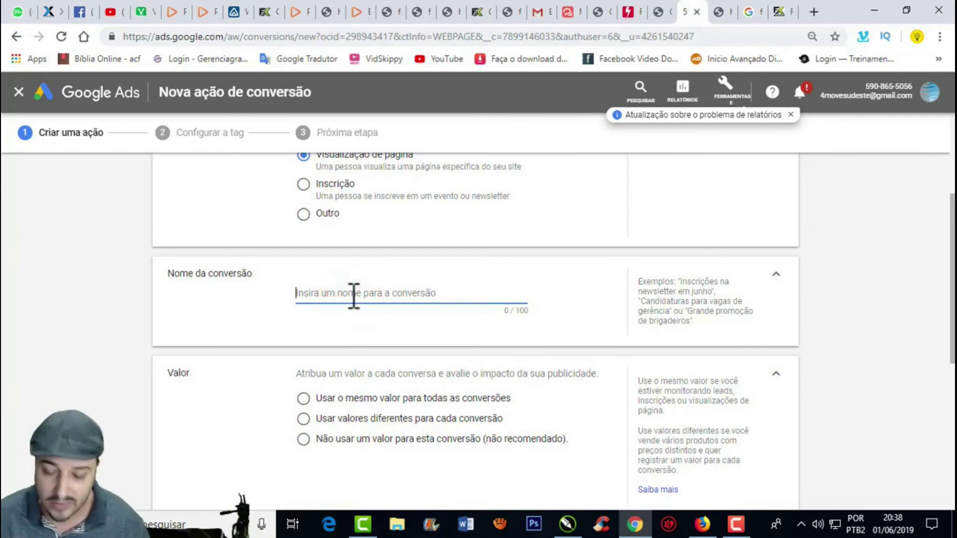
pyautogui.write('FX Trading novo')
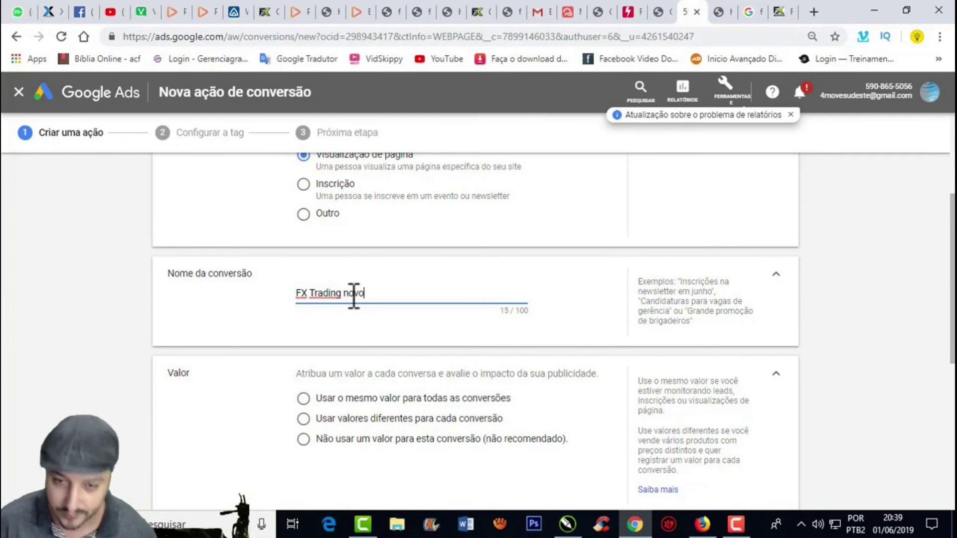
# Step: Set the conversion's value option to use the same value for all conversions
pyautogui.scroll(-3, 364, 284)
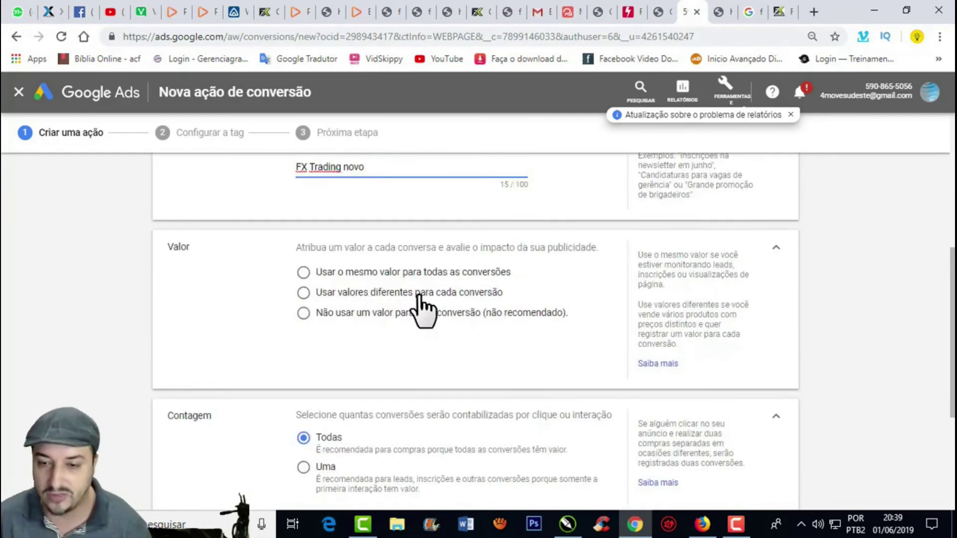
pyautogui.click(303, 273)
pyautogui.scroll(-2, 438, 310)
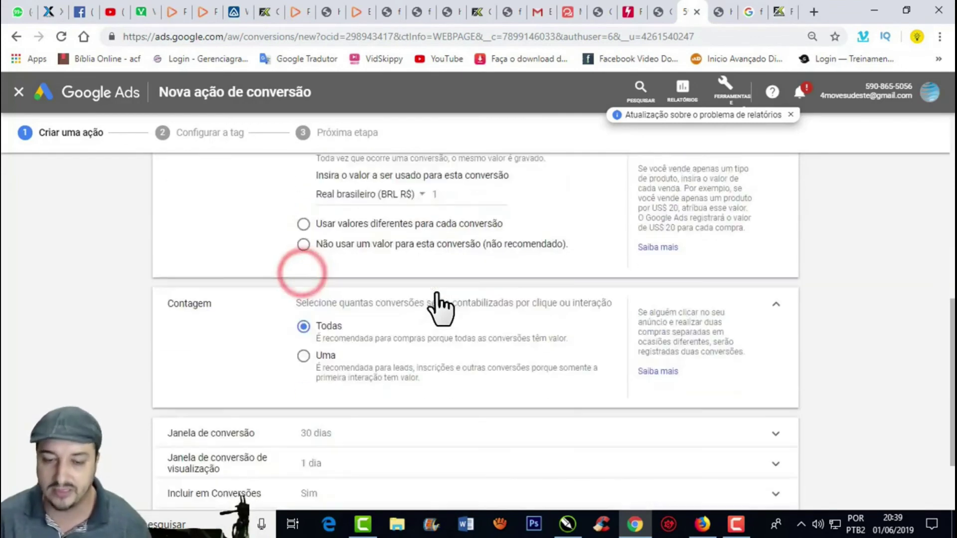
# Step: Set the conversion window (Janela de conversão) to 2 weeks
pyautogui.scroll(-2, 446, 354)
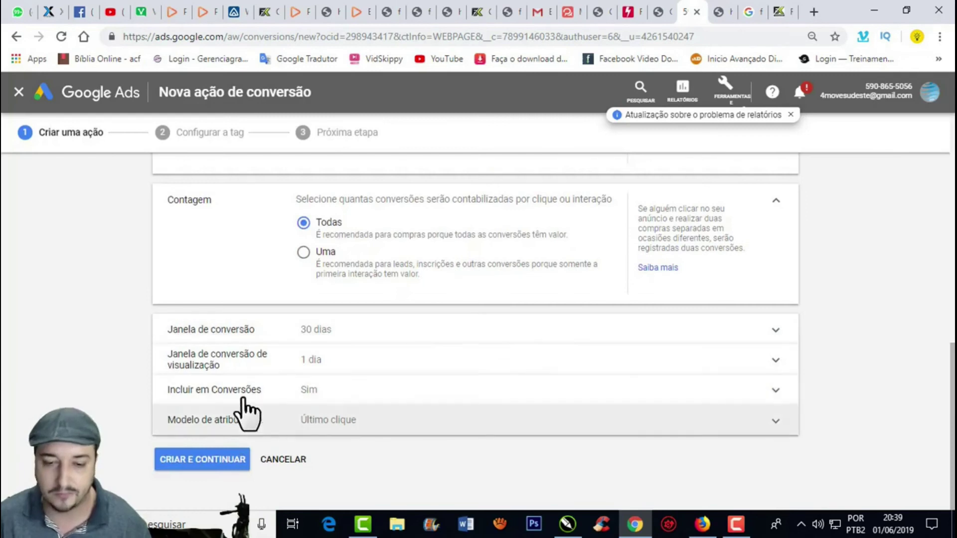
pyautogui.click(374, 335)
pyautogui.click(358, 376)
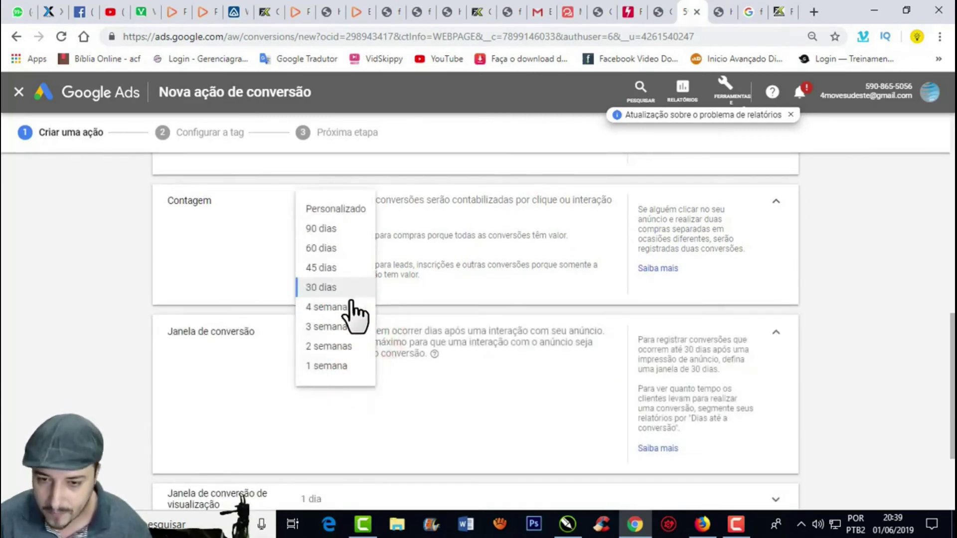
pyautogui.click(358, 346)
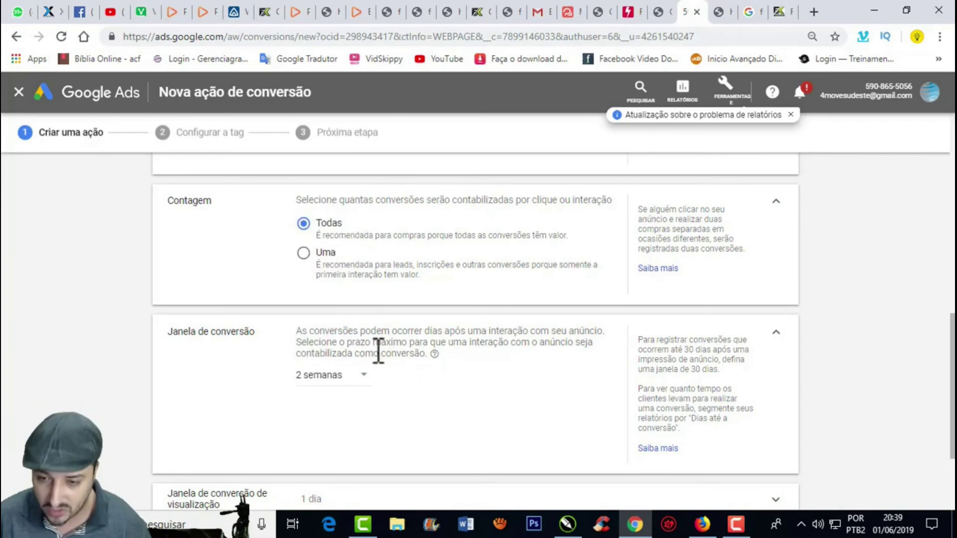
pyautogui.click(599, 362)
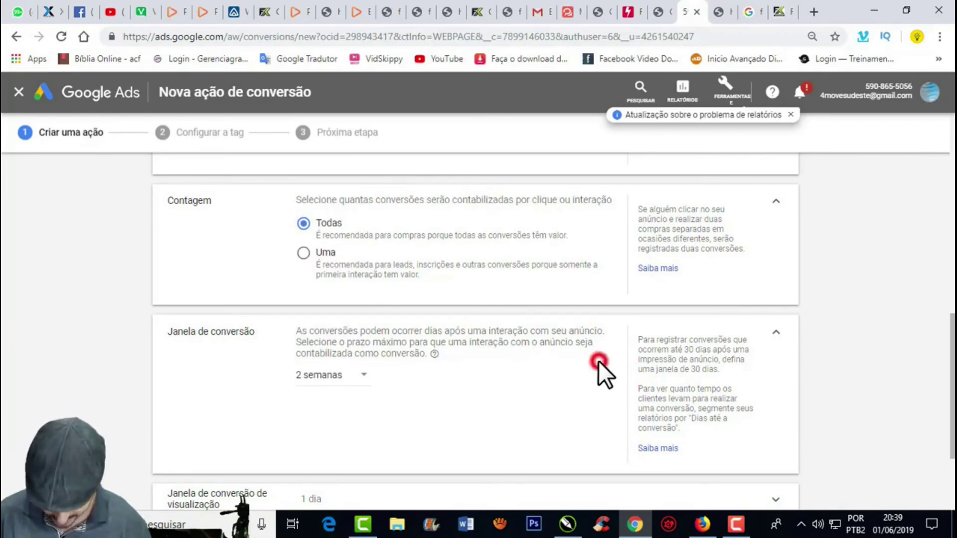
pyautogui.scroll(-3, 811, 302)
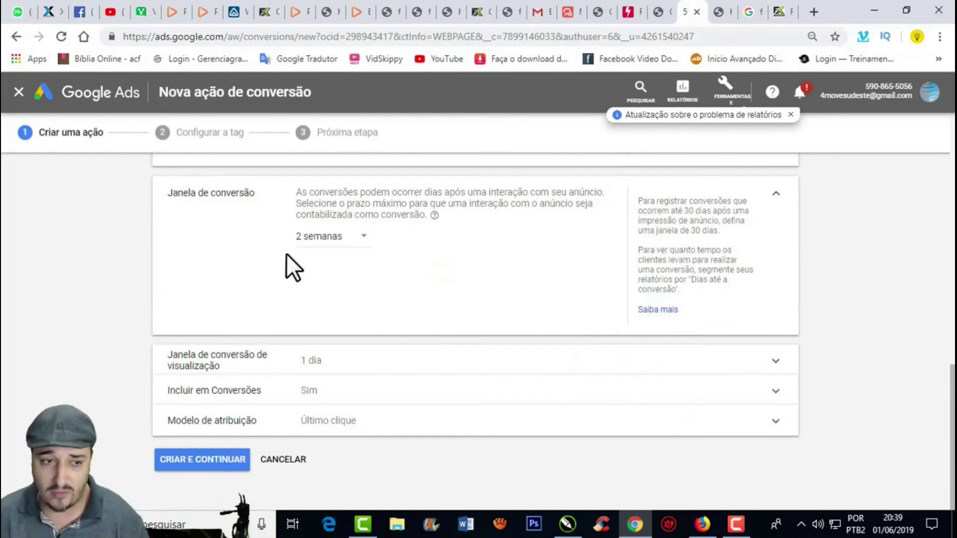
pyautogui.click(362, 234)
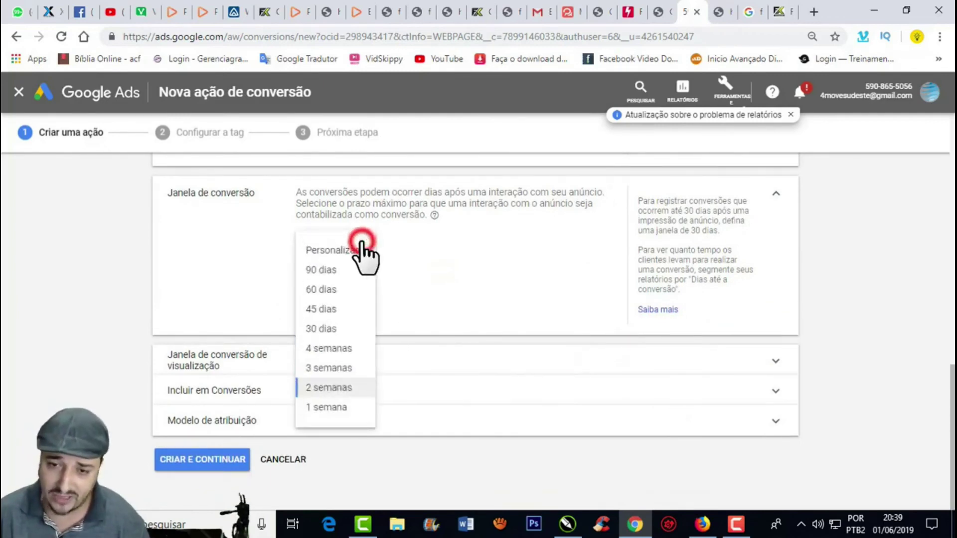
pyautogui.click(429, 289)
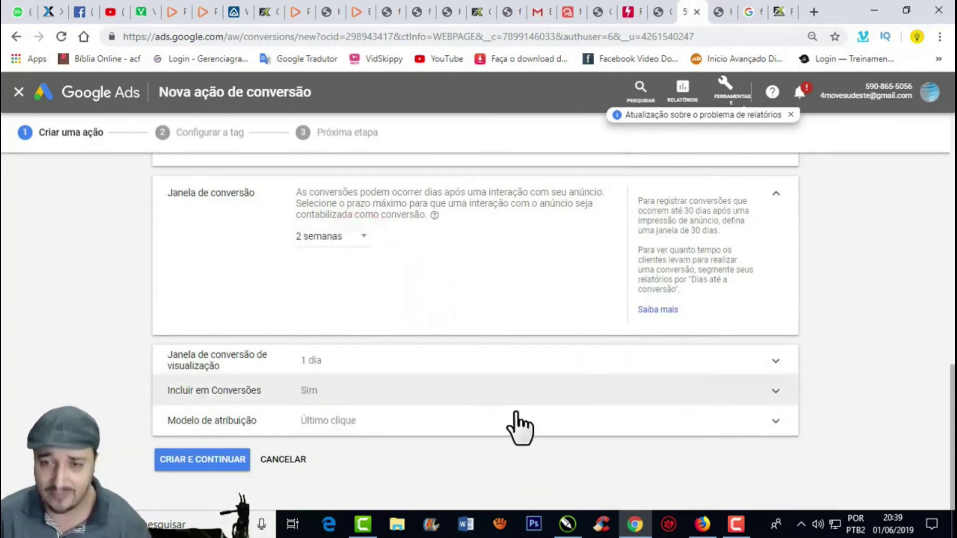
pyautogui.click(366, 238)
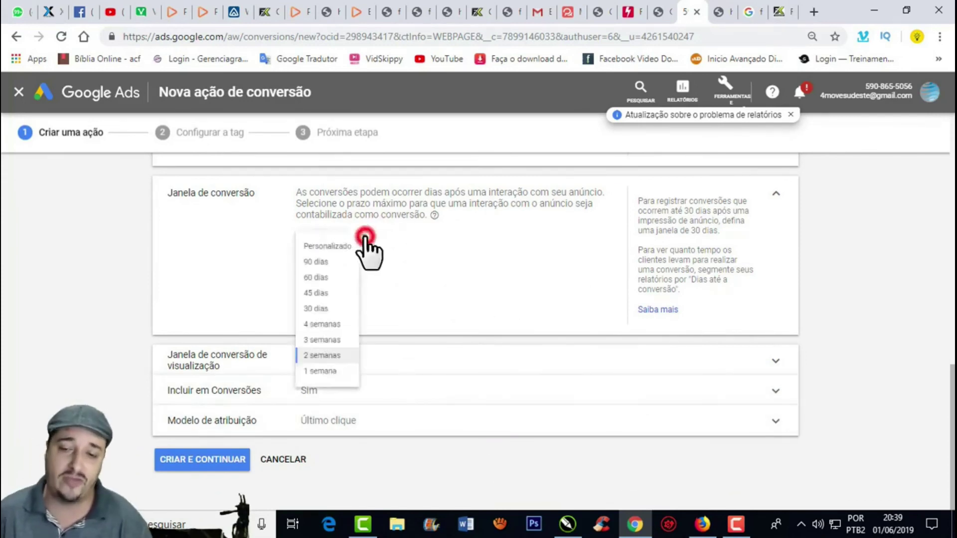
pyautogui.click(466, 276)
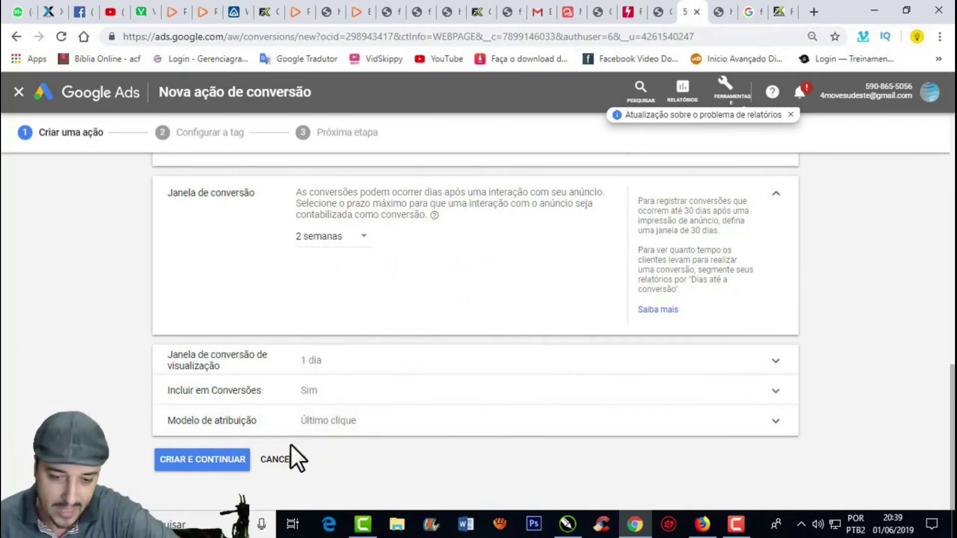
# Step: Create the conversion action and choose to install its tag yourself ("Instalar a tag por conta própria")
pyautogui.click(228, 467)
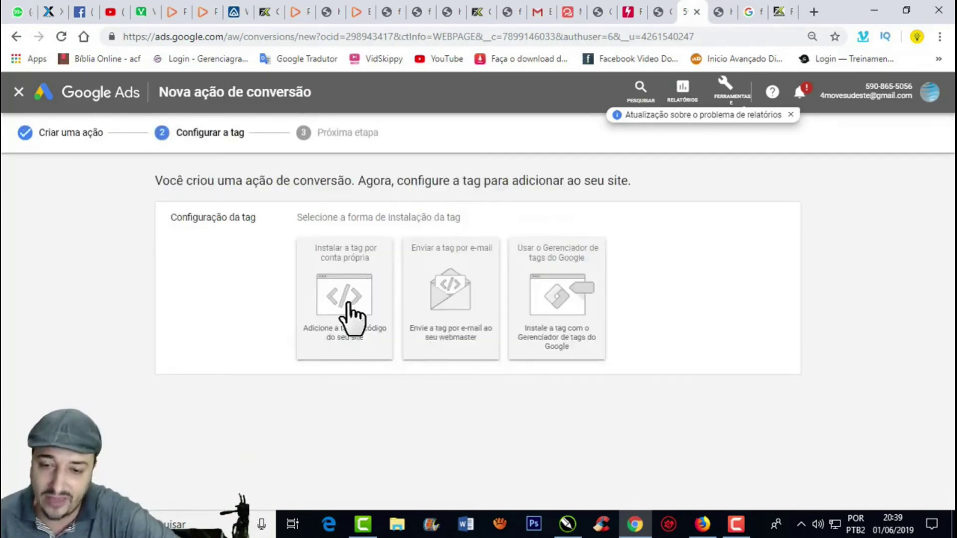
pyautogui.click(348, 300)
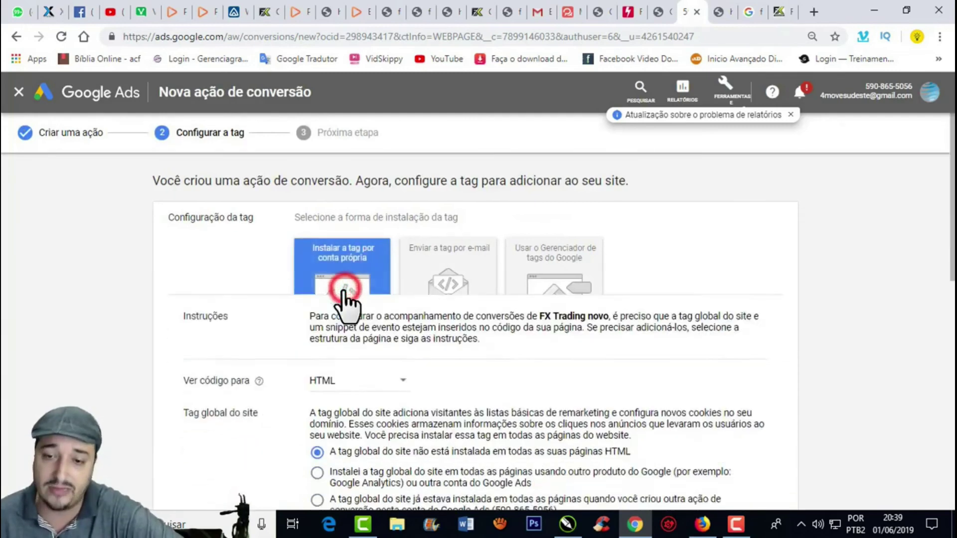
# Step: Copy the full global site tag code (Tag global do site) for HTML pages
pyautogui.scroll(-3, 599, 274)
pyautogui.scroll(-1, 493, 344)
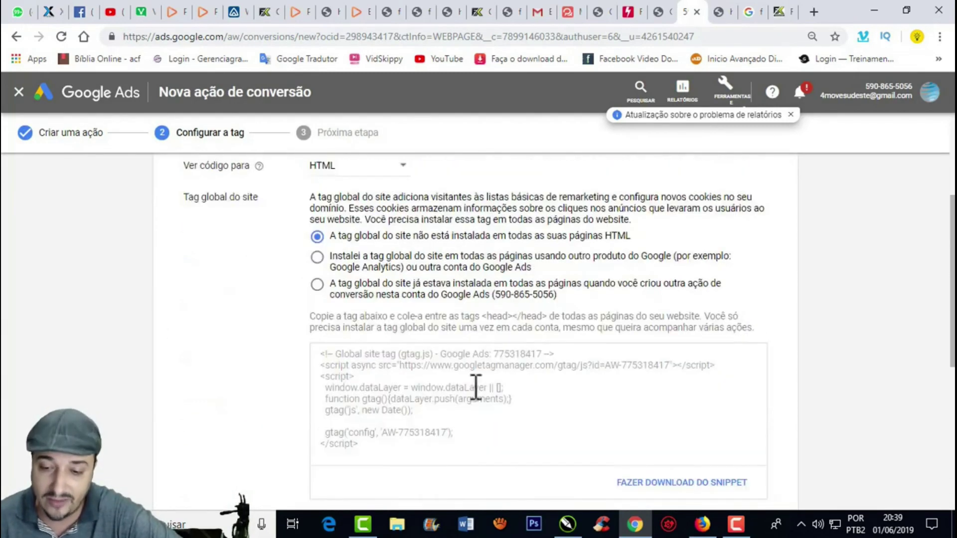
pyautogui.click(410, 437)
pyautogui.hotkey('ctrl', 'c')
pyautogui.rightClick(351, 370)
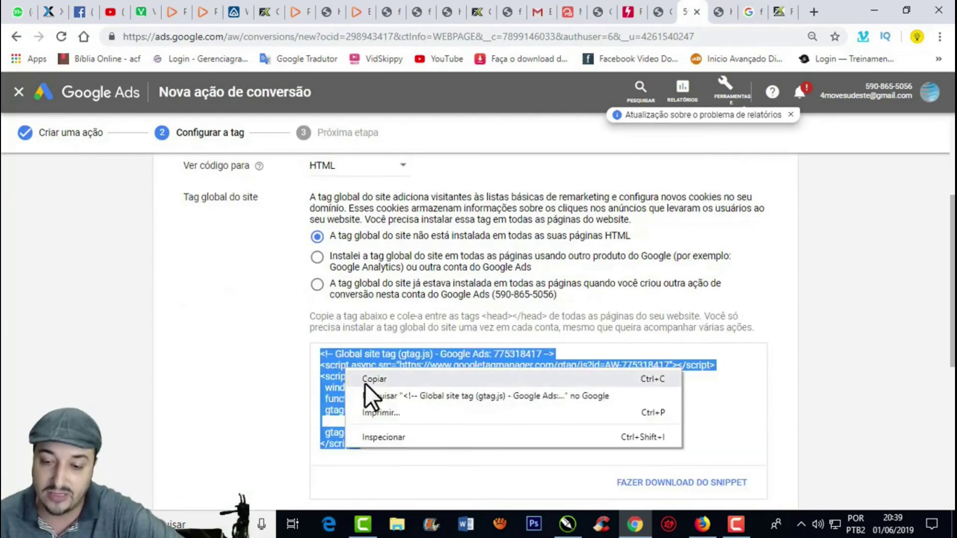
pyautogui.click(369, 380)
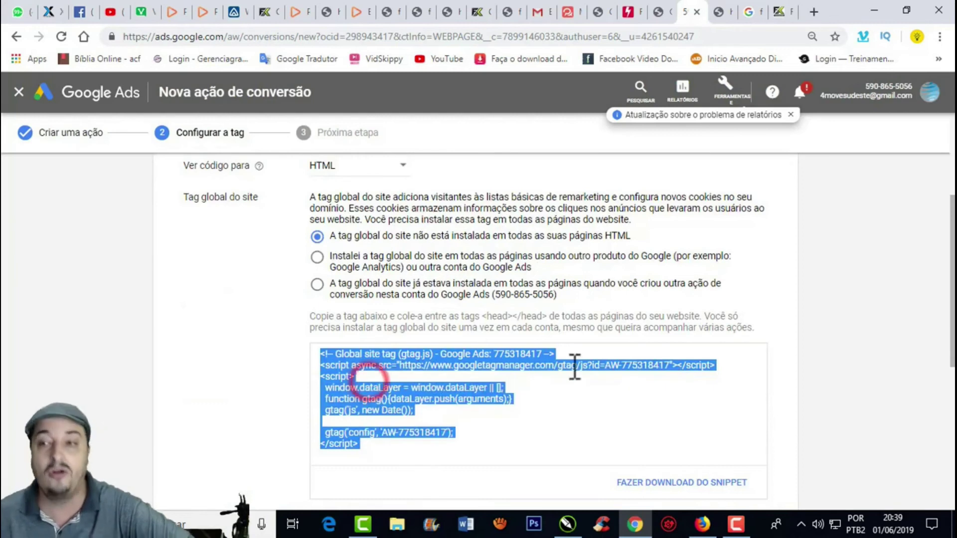
# Step: Switch to the Starter Digital project and open its main page "Página inicial" in the page builder
pyautogui.click(364, 4)
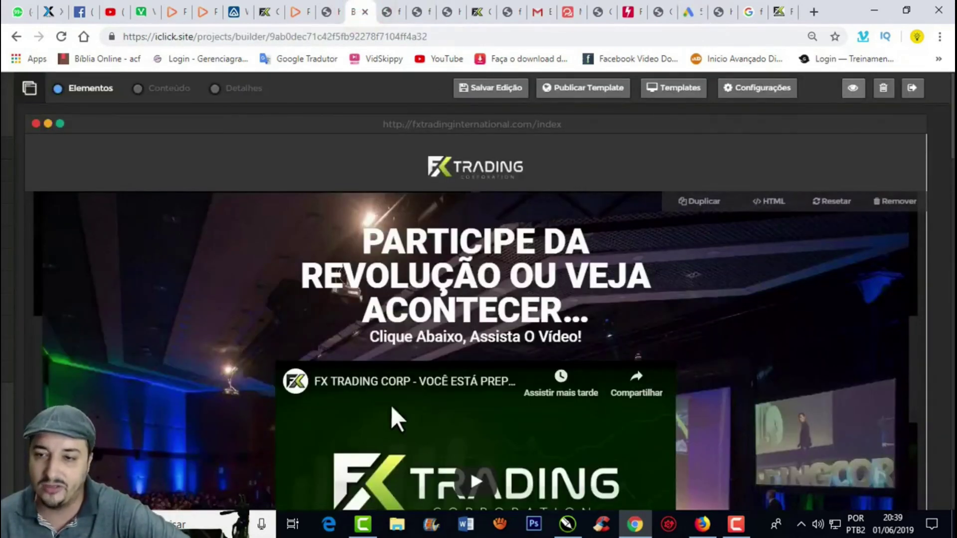
pyautogui.scroll(-4, 802, 306)
pyautogui.scroll(-4, 771, 329)
pyautogui.scroll(8, 759, 329)
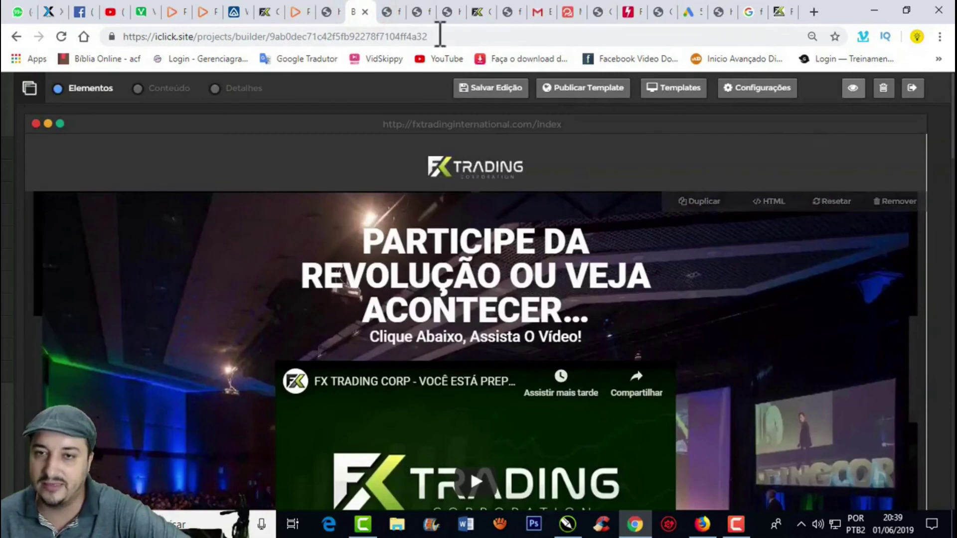
pyautogui.click(307, 6)
pyautogui.scroll(9, 431, 215)
pyautogui.scroll(-6, 410, 314)
pyautogui.scroll(-4, 414, 324)
pyautogui.scroll(-9, 54, 222)
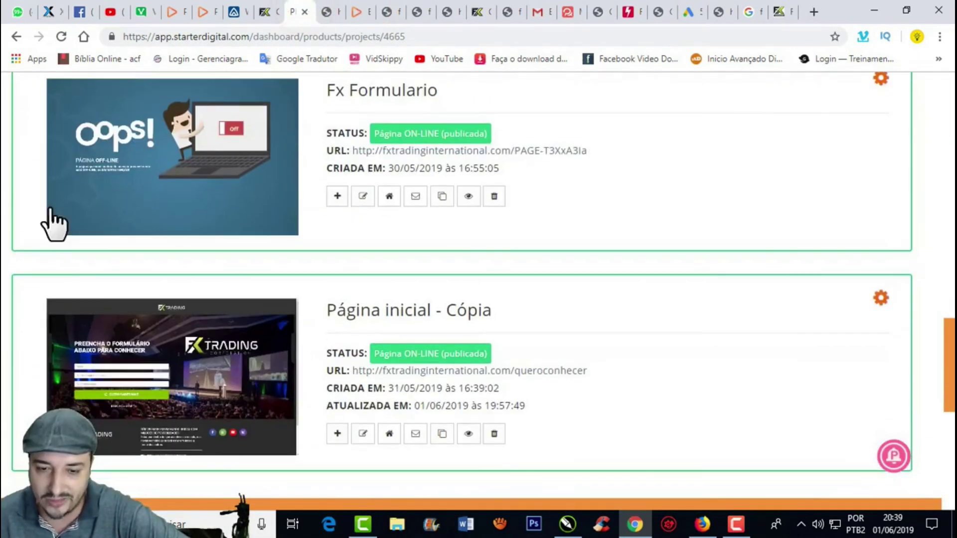
pyautogui.scroll(-5, 117, 460)
pyautogui.scroll(15, 117, 460)
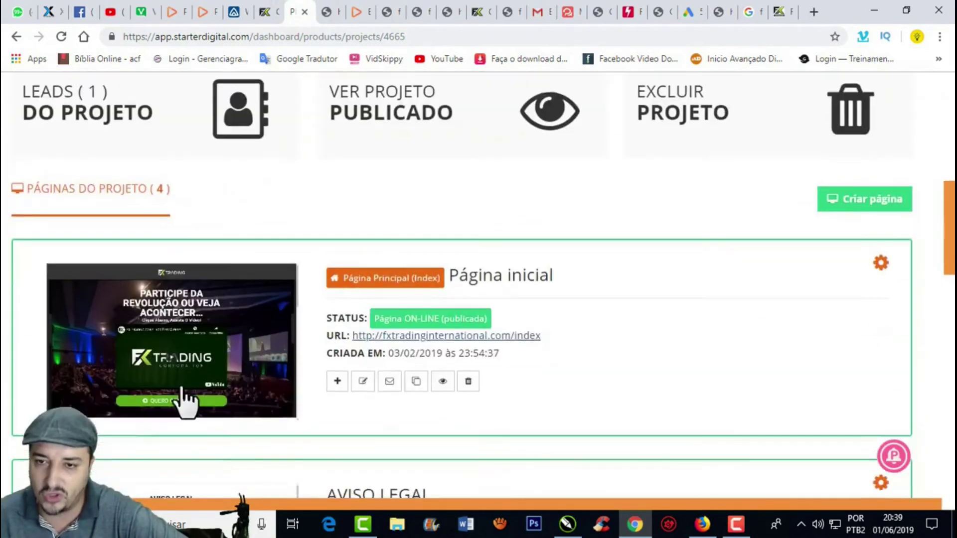
pyautogui.scroll(1, 284, 293)
pyautogui.scroll(-5, 549, 299)
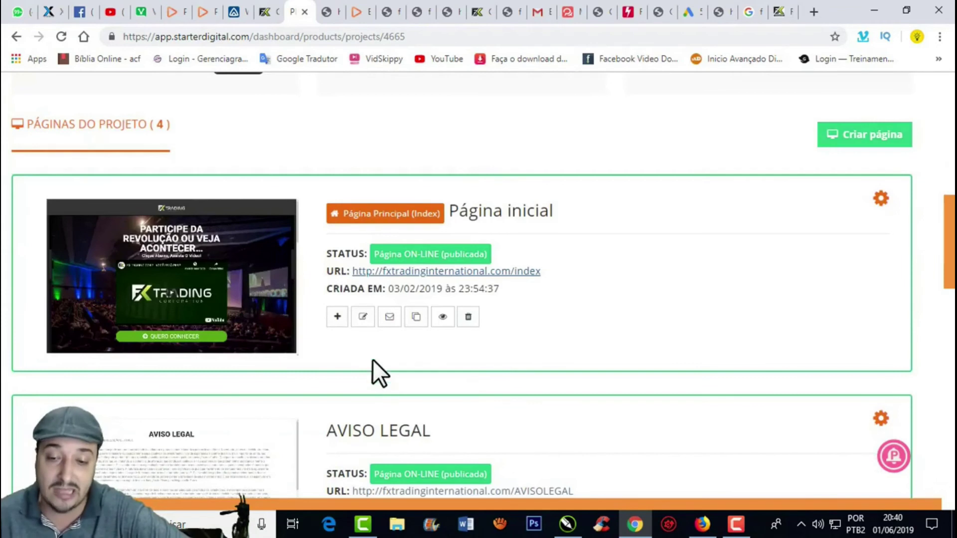
pyautogui.click(361, 322)
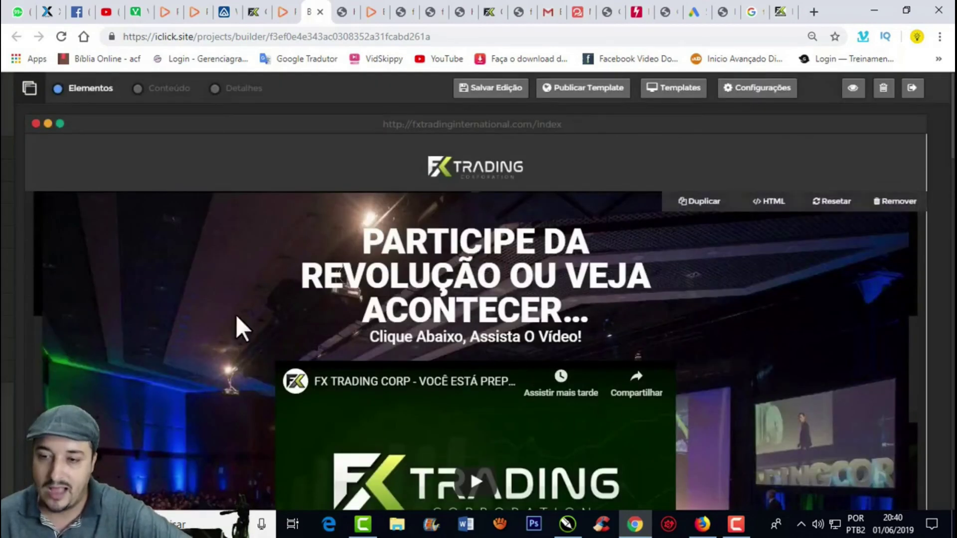
# Step: Open the page's settings, enlarge the Scripts field and paste the copied global site tag into it
pyautogui.scroll(-6, 447, 375)
pyautogui.scroll(6, 444, 362)
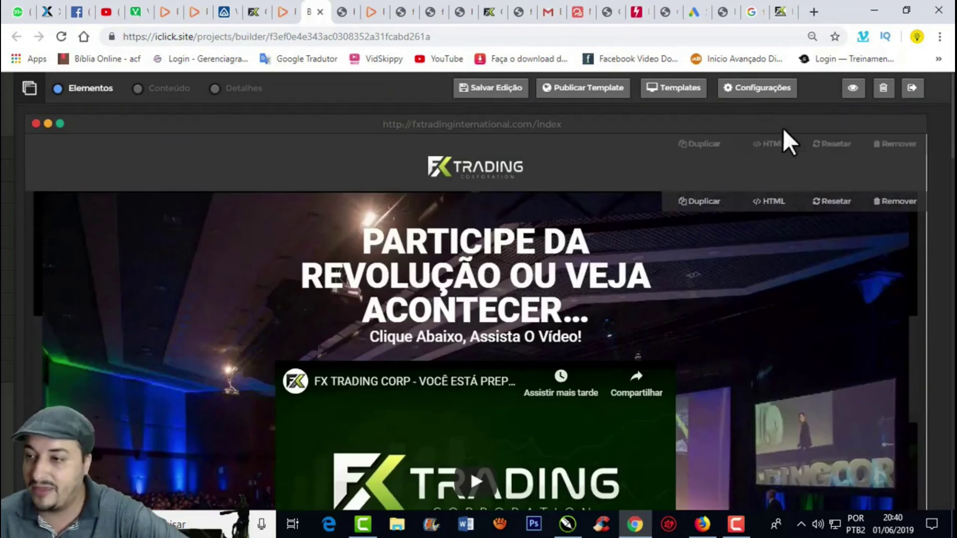
pyautogui.click(760, 90)
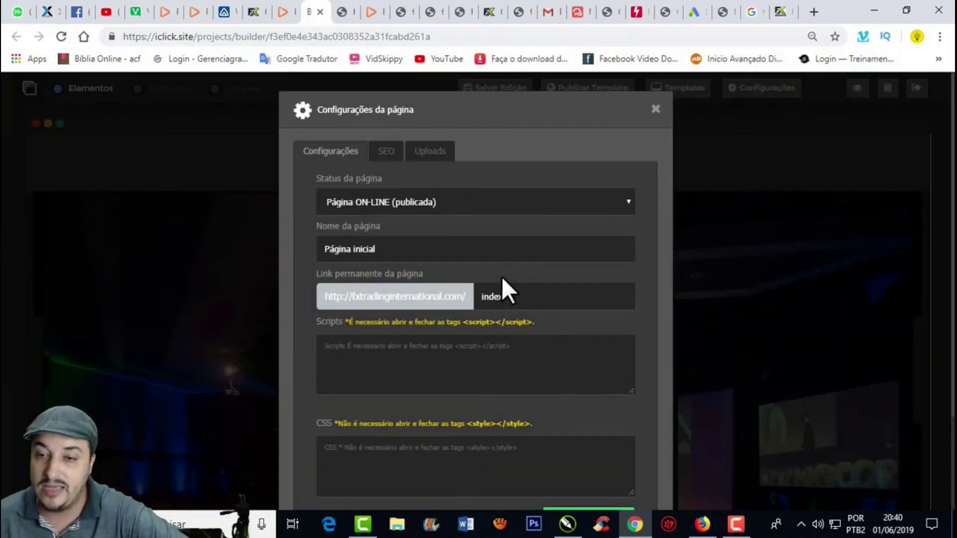
pyautogui.scroll(-3, 502, 277)
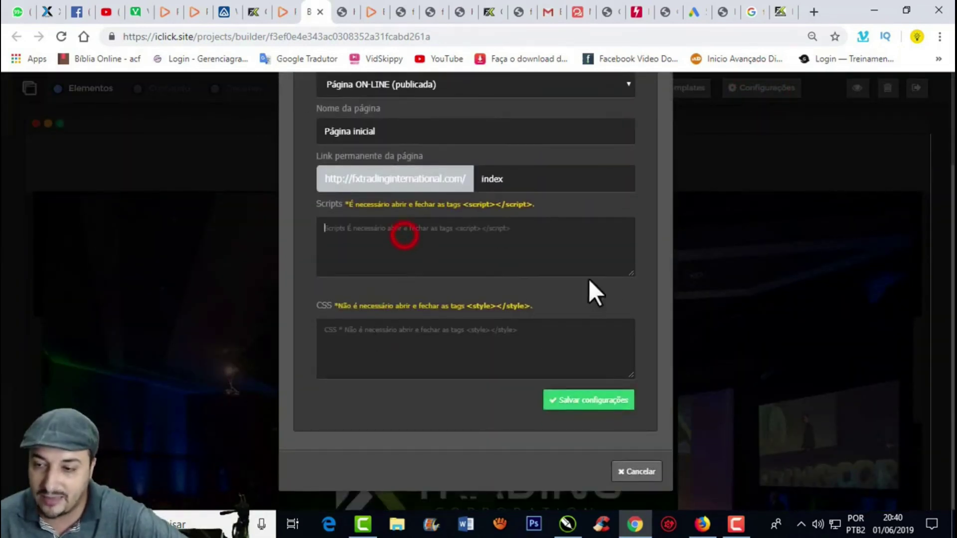
pyautogui.moveTo(632, 272); pyautogui.dragTo(611, 449)
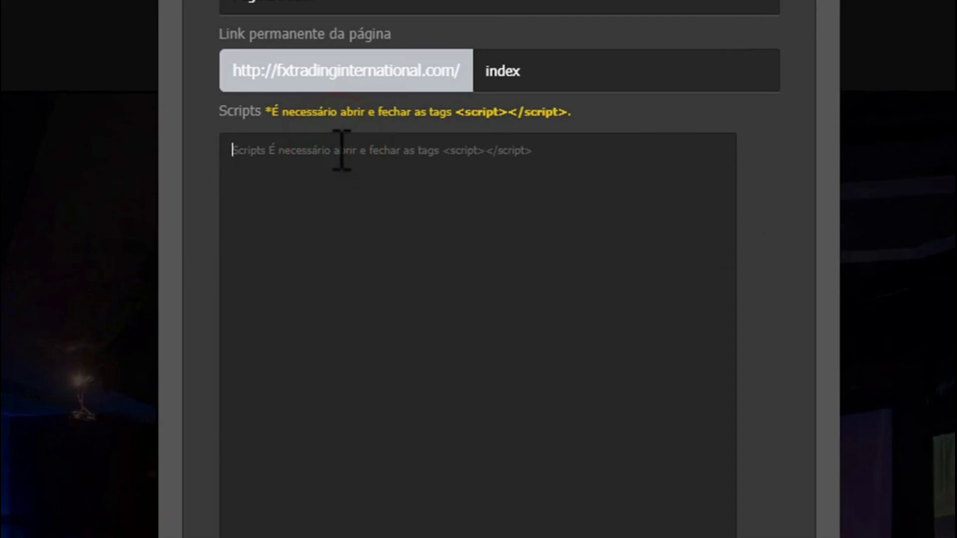
pyautogui.hotkey('ctrl', 'v')
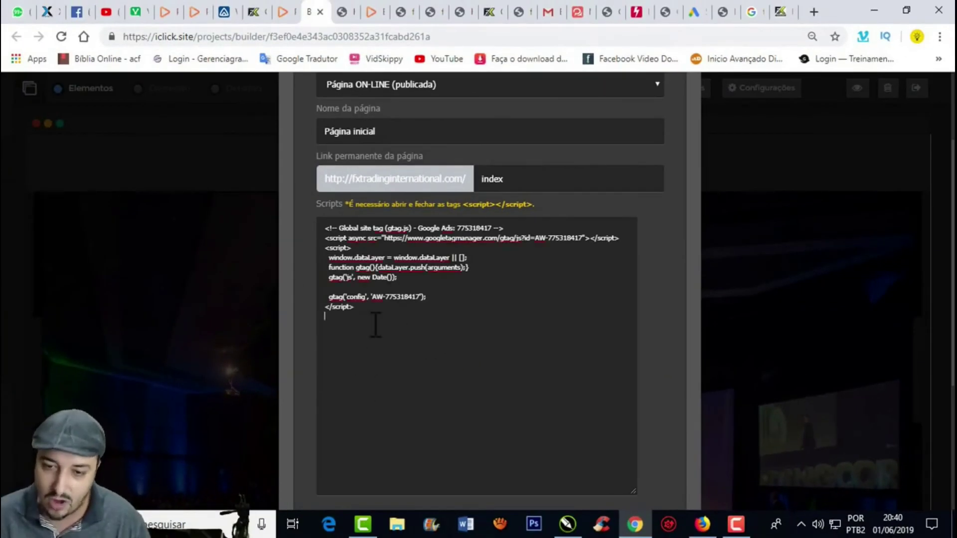
# Step: Return to Google Ads and copy the page-load event snippet for the "FX Trading novo" conversion
pyautogui.click(694, 11)
pyautogui.scroll(-2, 427, 279)
pyautogui.scroll(1, 438, 284)
pyautogui.scroll(-5, 454, 287)
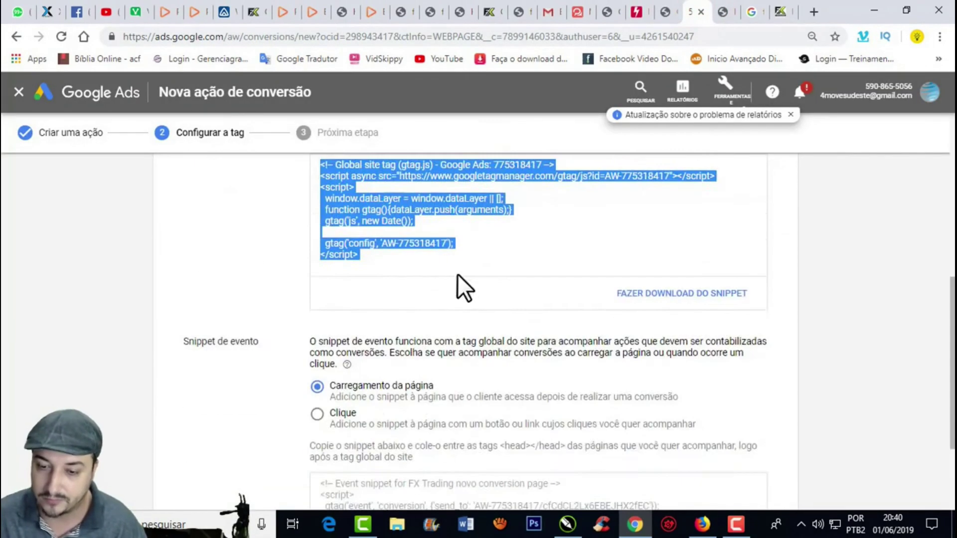
pyautogui.click(363, 369)
pyautogui.hotkey('ctrl', 'c')
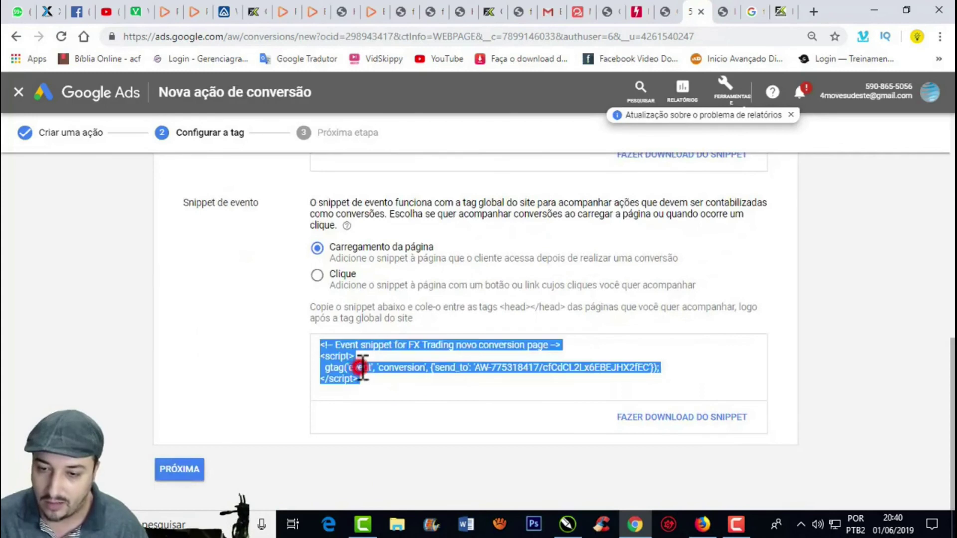
pyautogui.rightClick(343, 369)
pyautogui.click(391, 376)
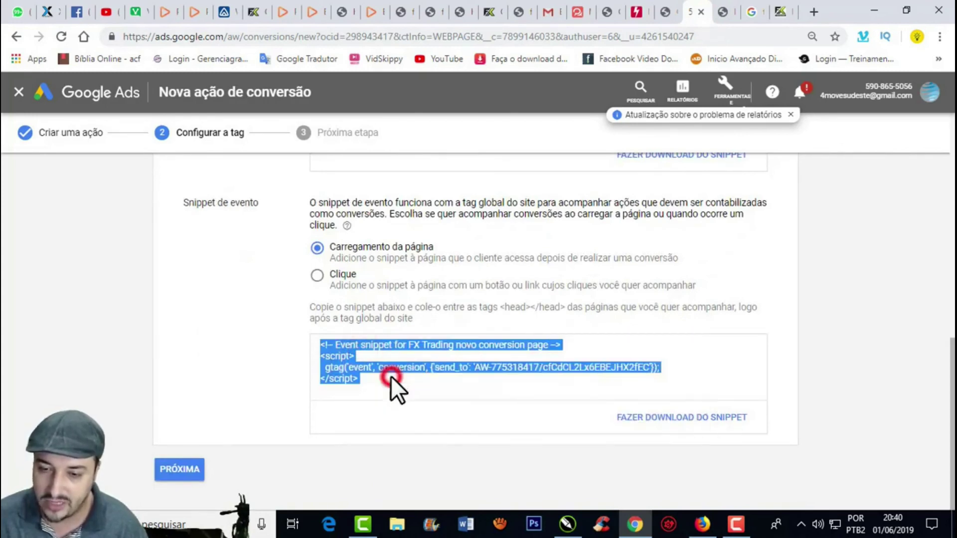
# Step: Back in the page builder, paste the event snippet below the global site tag in the Scripts field
pyautogui.click(379, 4)
pyautogui.click(312, 5)
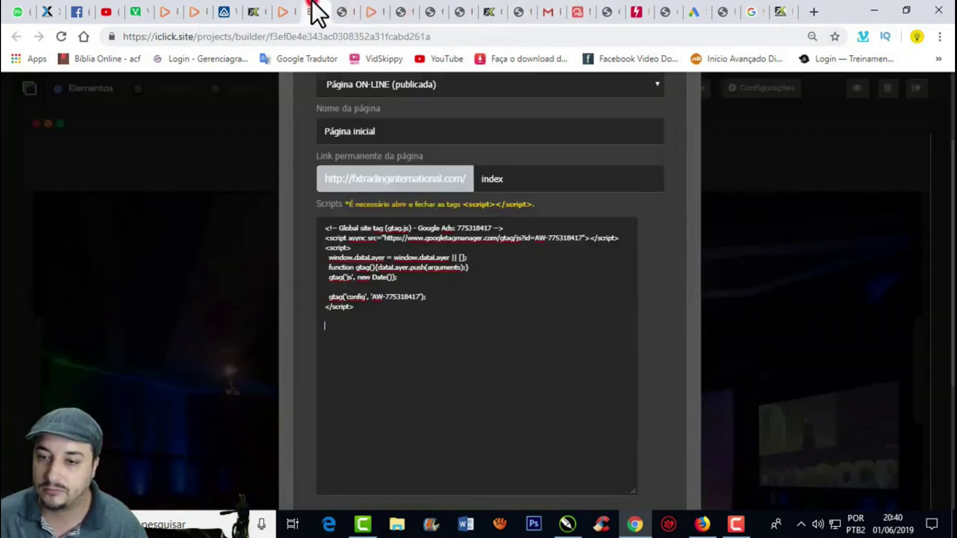
pyautogui.hotkey('ctrl', 'v')
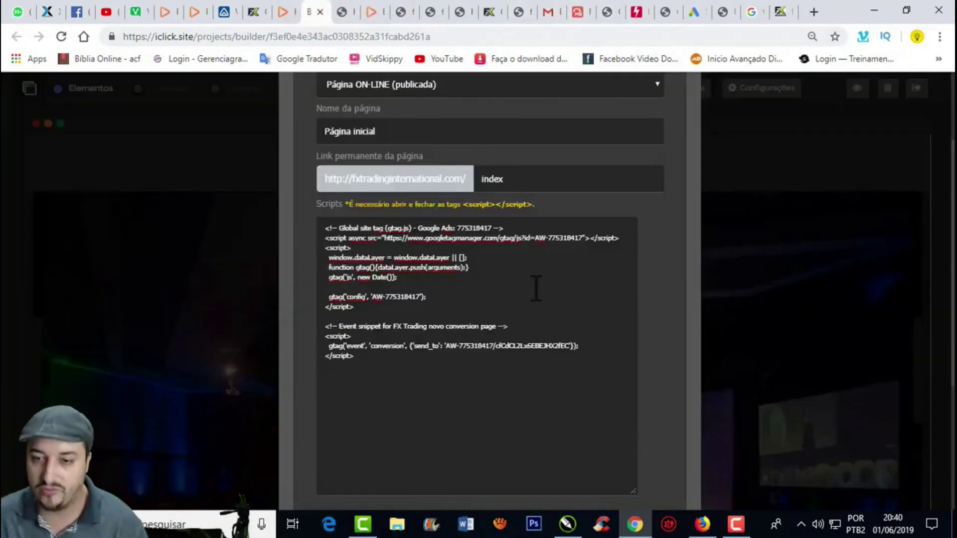
# Step: Save and close the page settings, and start publishing the page template
pyautogui.scroll(-4, 536, 288)
pyautogui.click(599, 409)
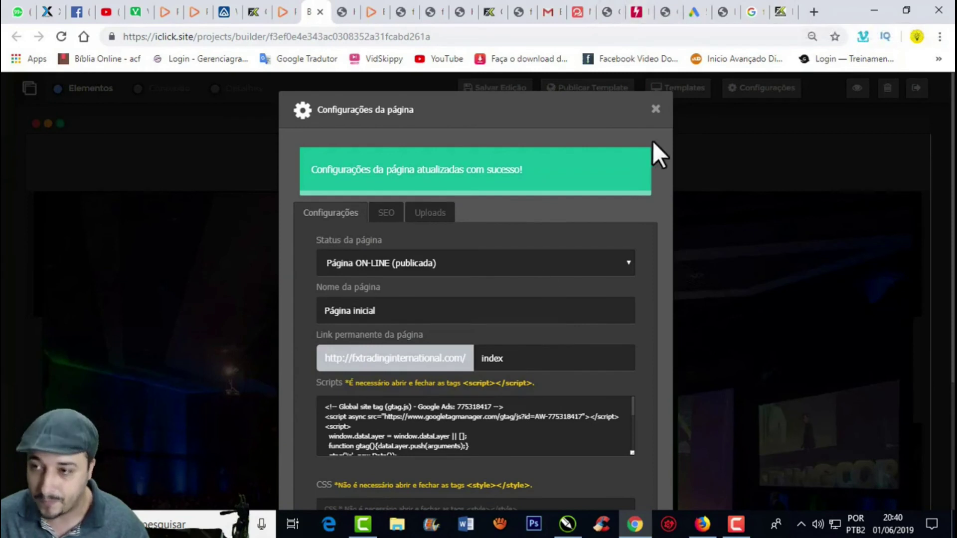
pyautogui.click(656, 110)
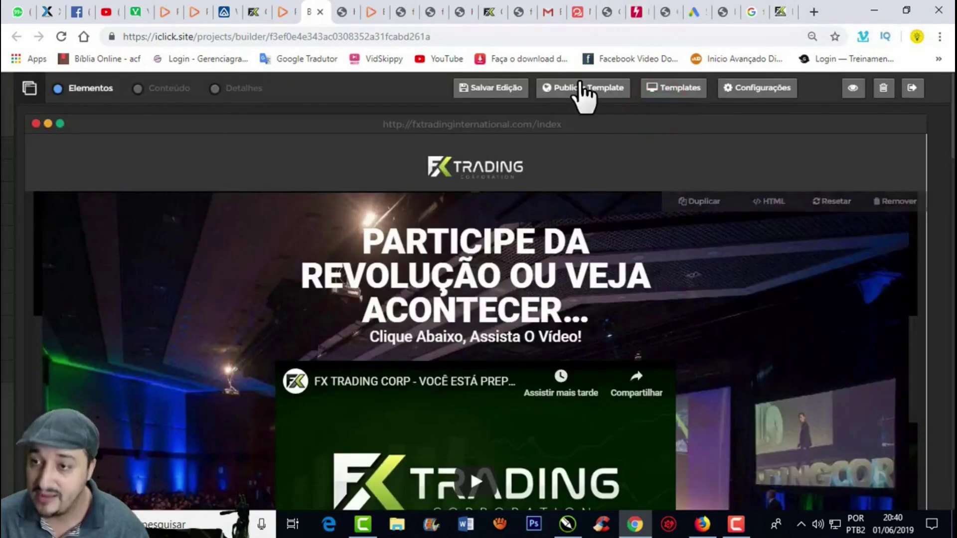
pyautogui.click(583, 89)
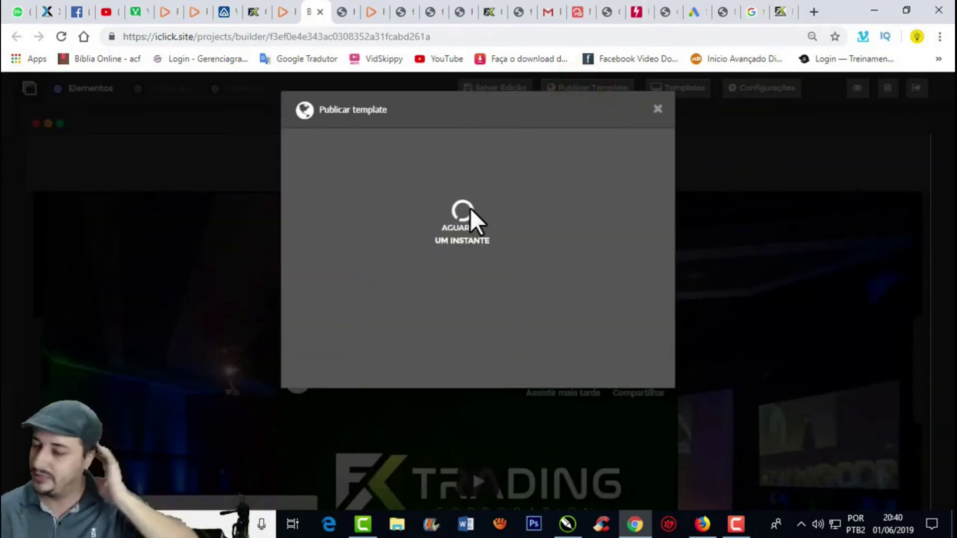